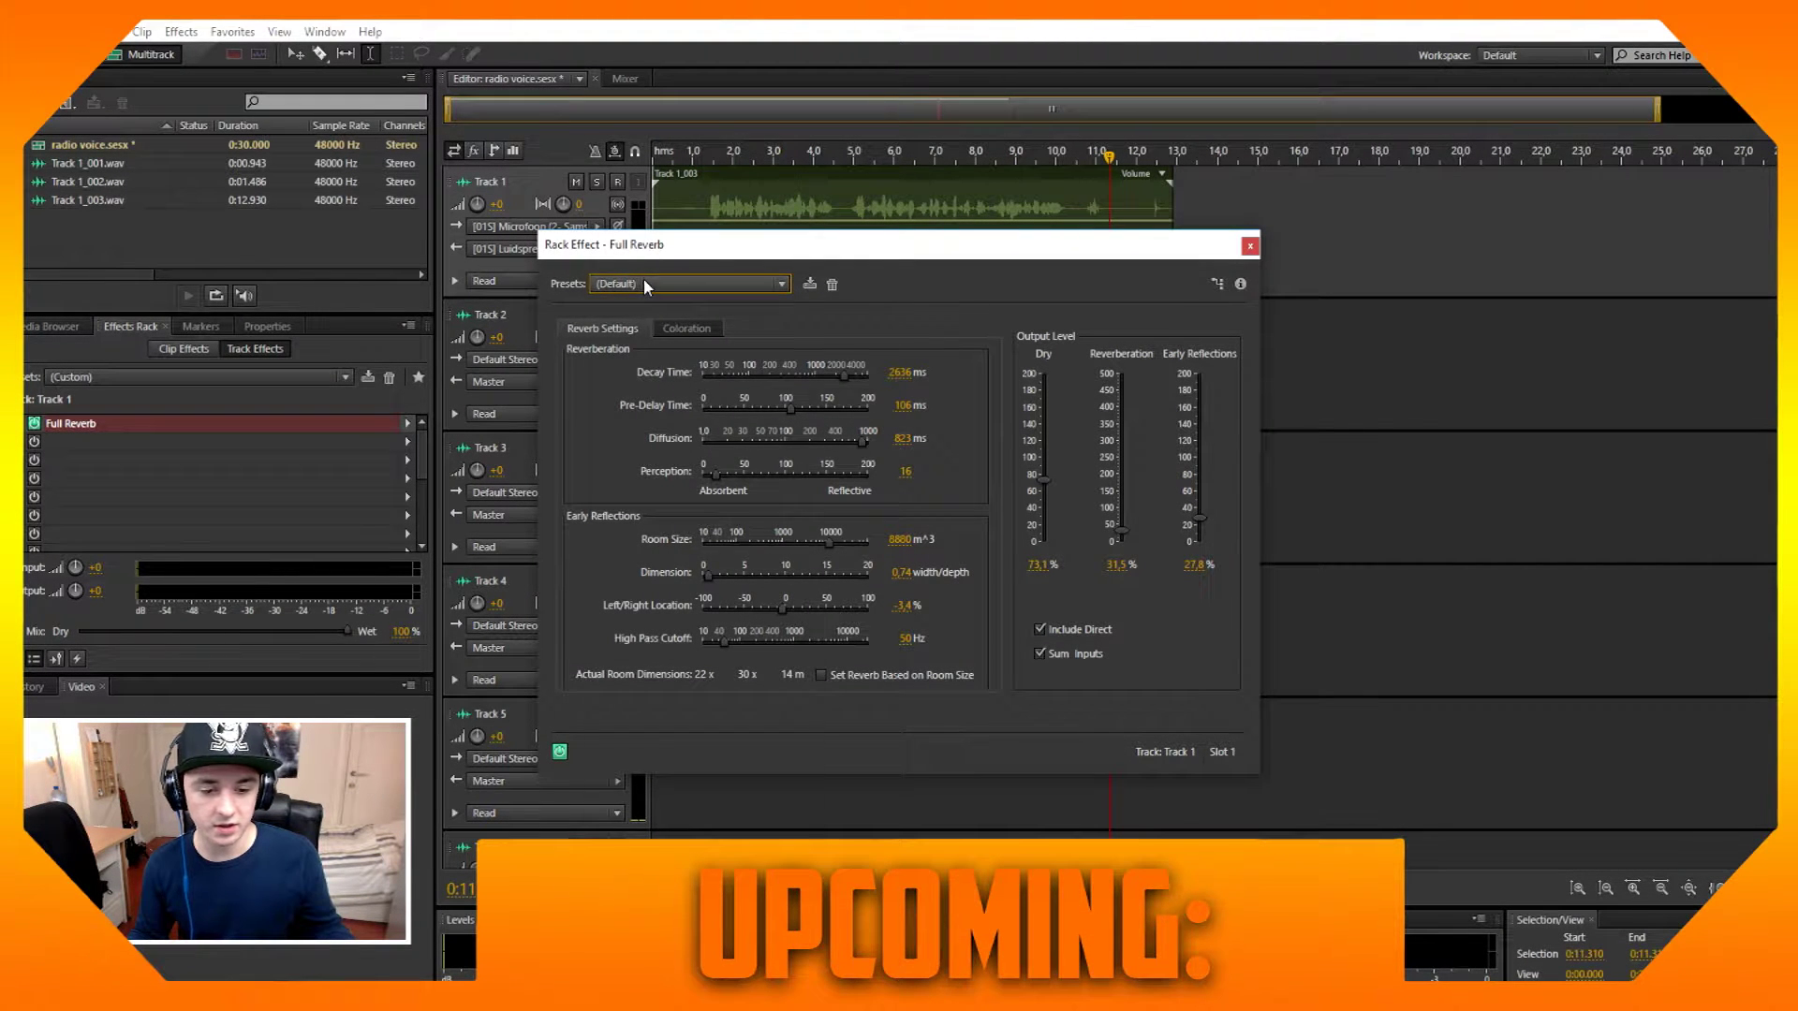
Browse the reverb preset list without changing the preset.
left_click(645, 283)
left_click(663, 284)
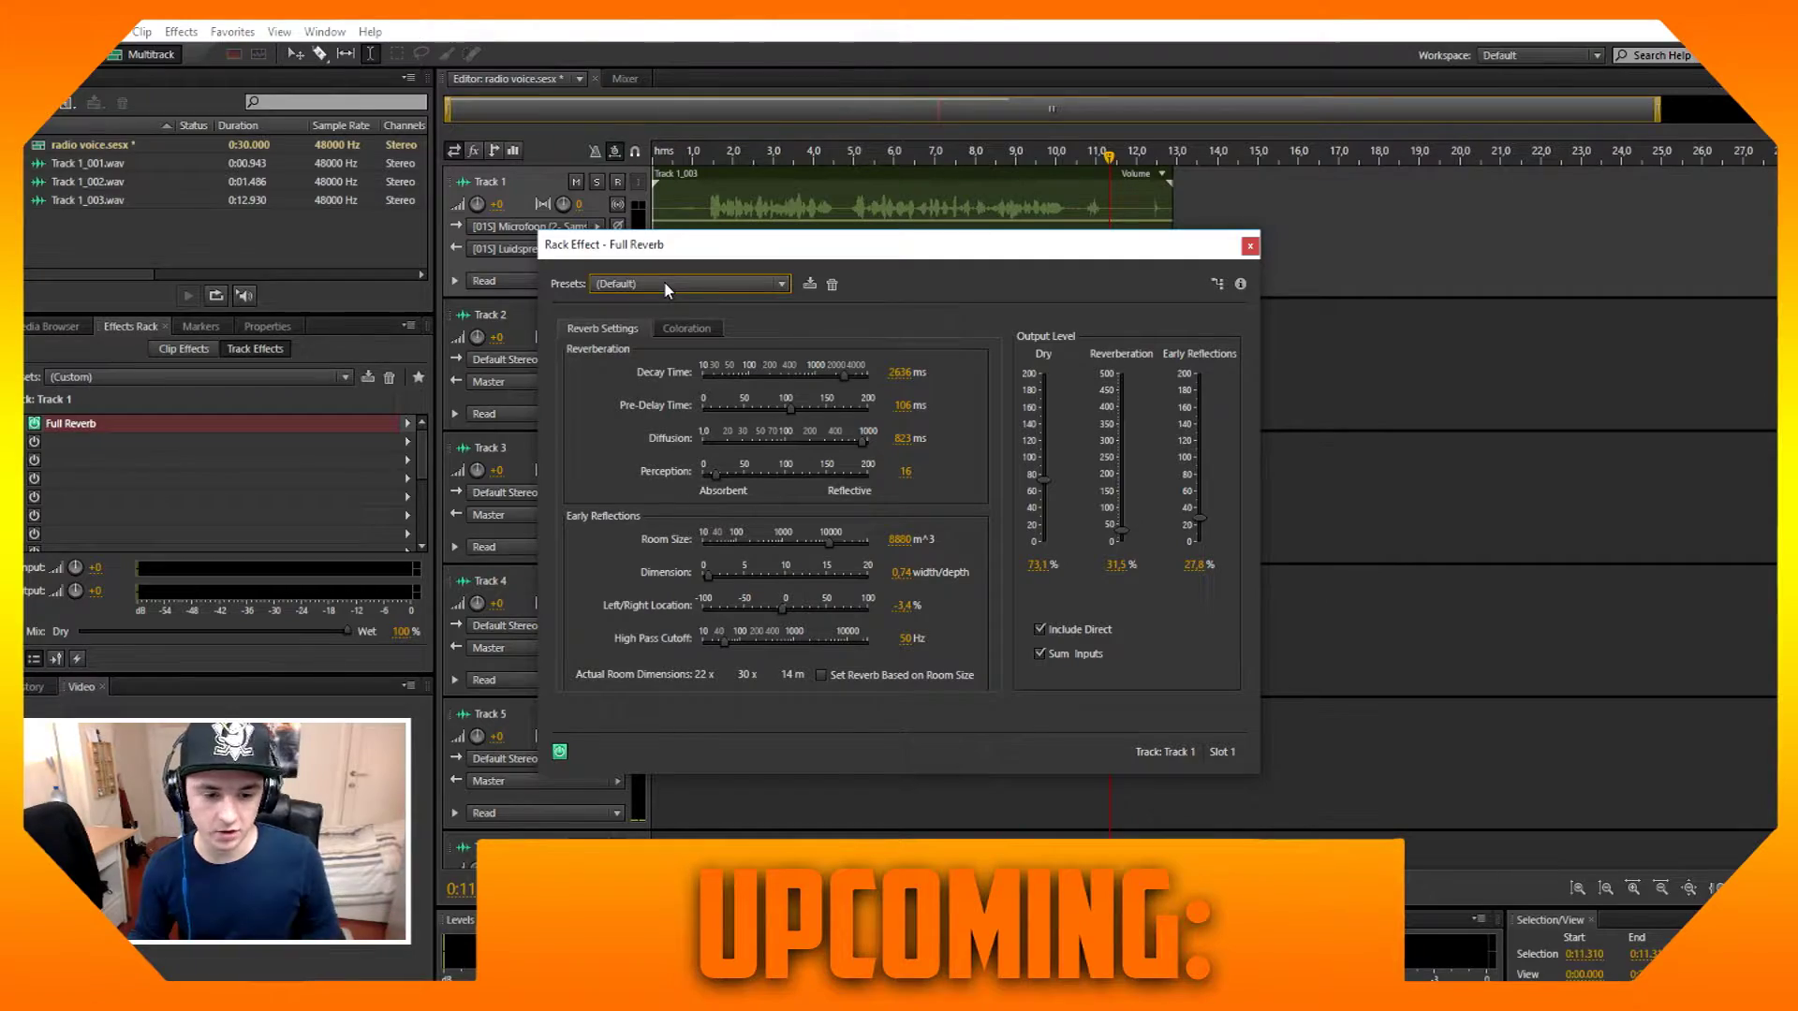
left_click(652, 283)
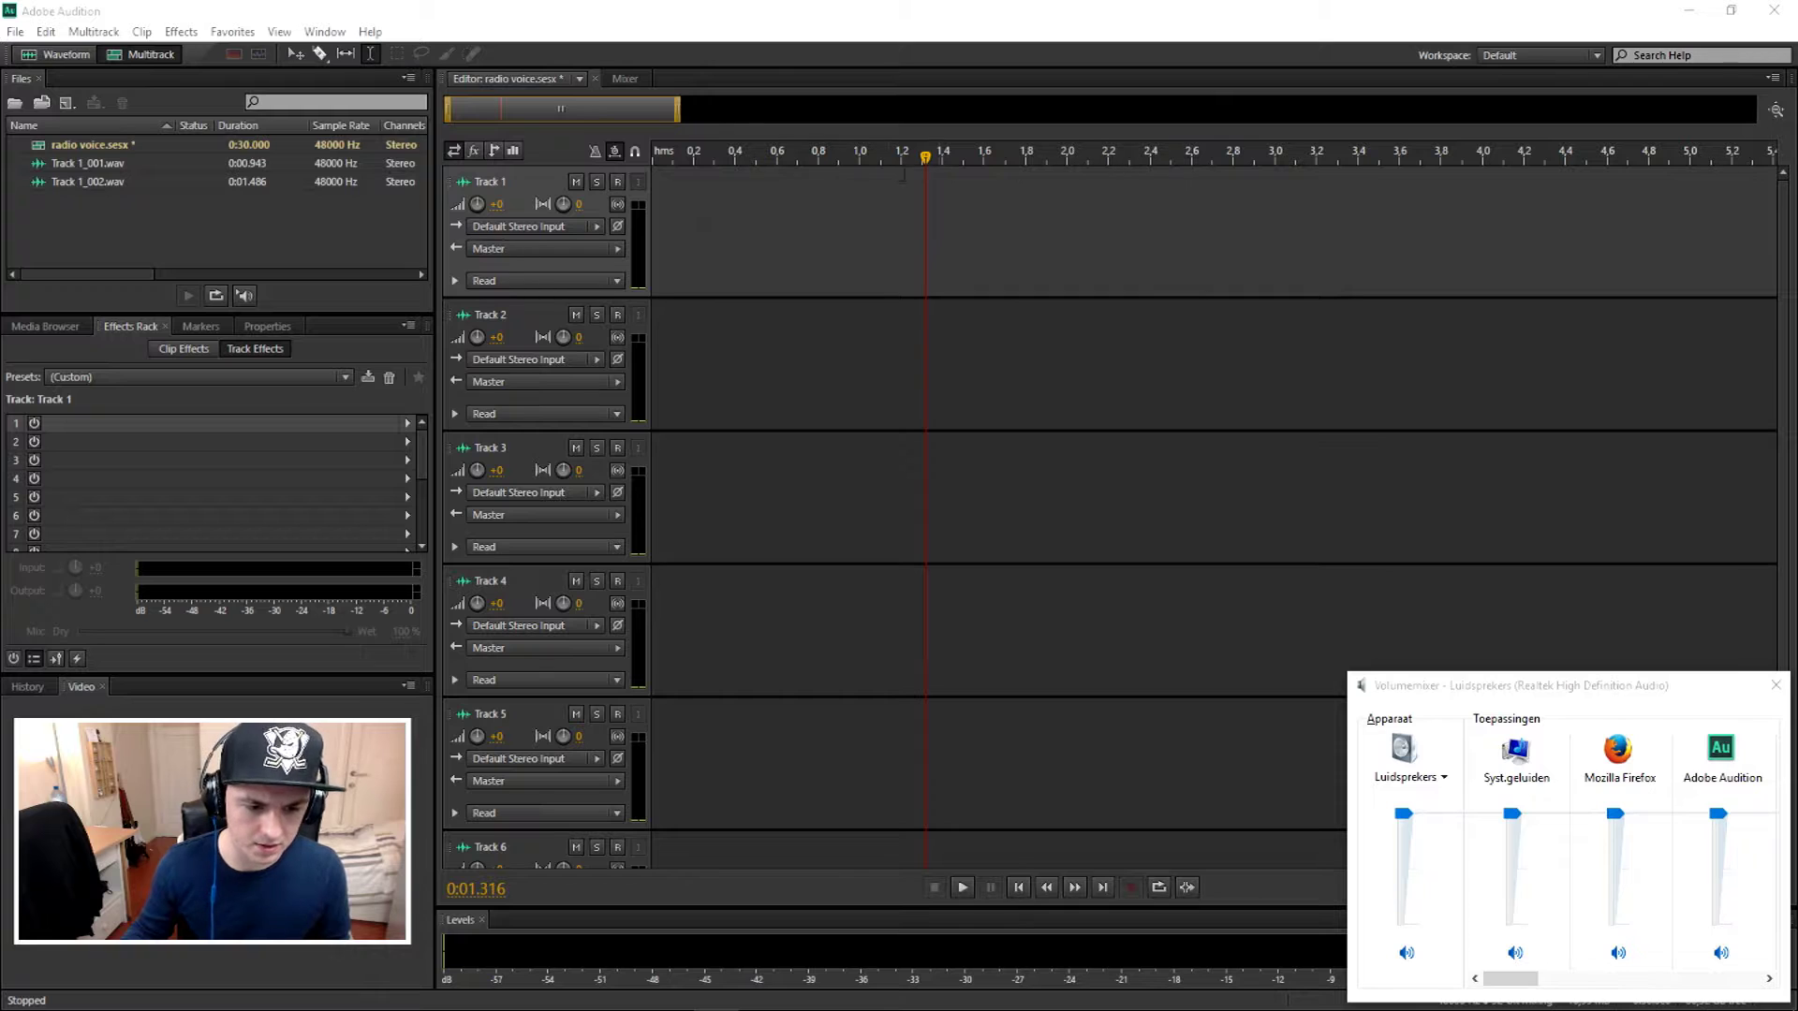
Route Track 1's input from [01S] Microfoon (Samson) and output to [01S] Luidsprekers, playhead at start.
left_click(548, 228)
mouse_move(687, 291)
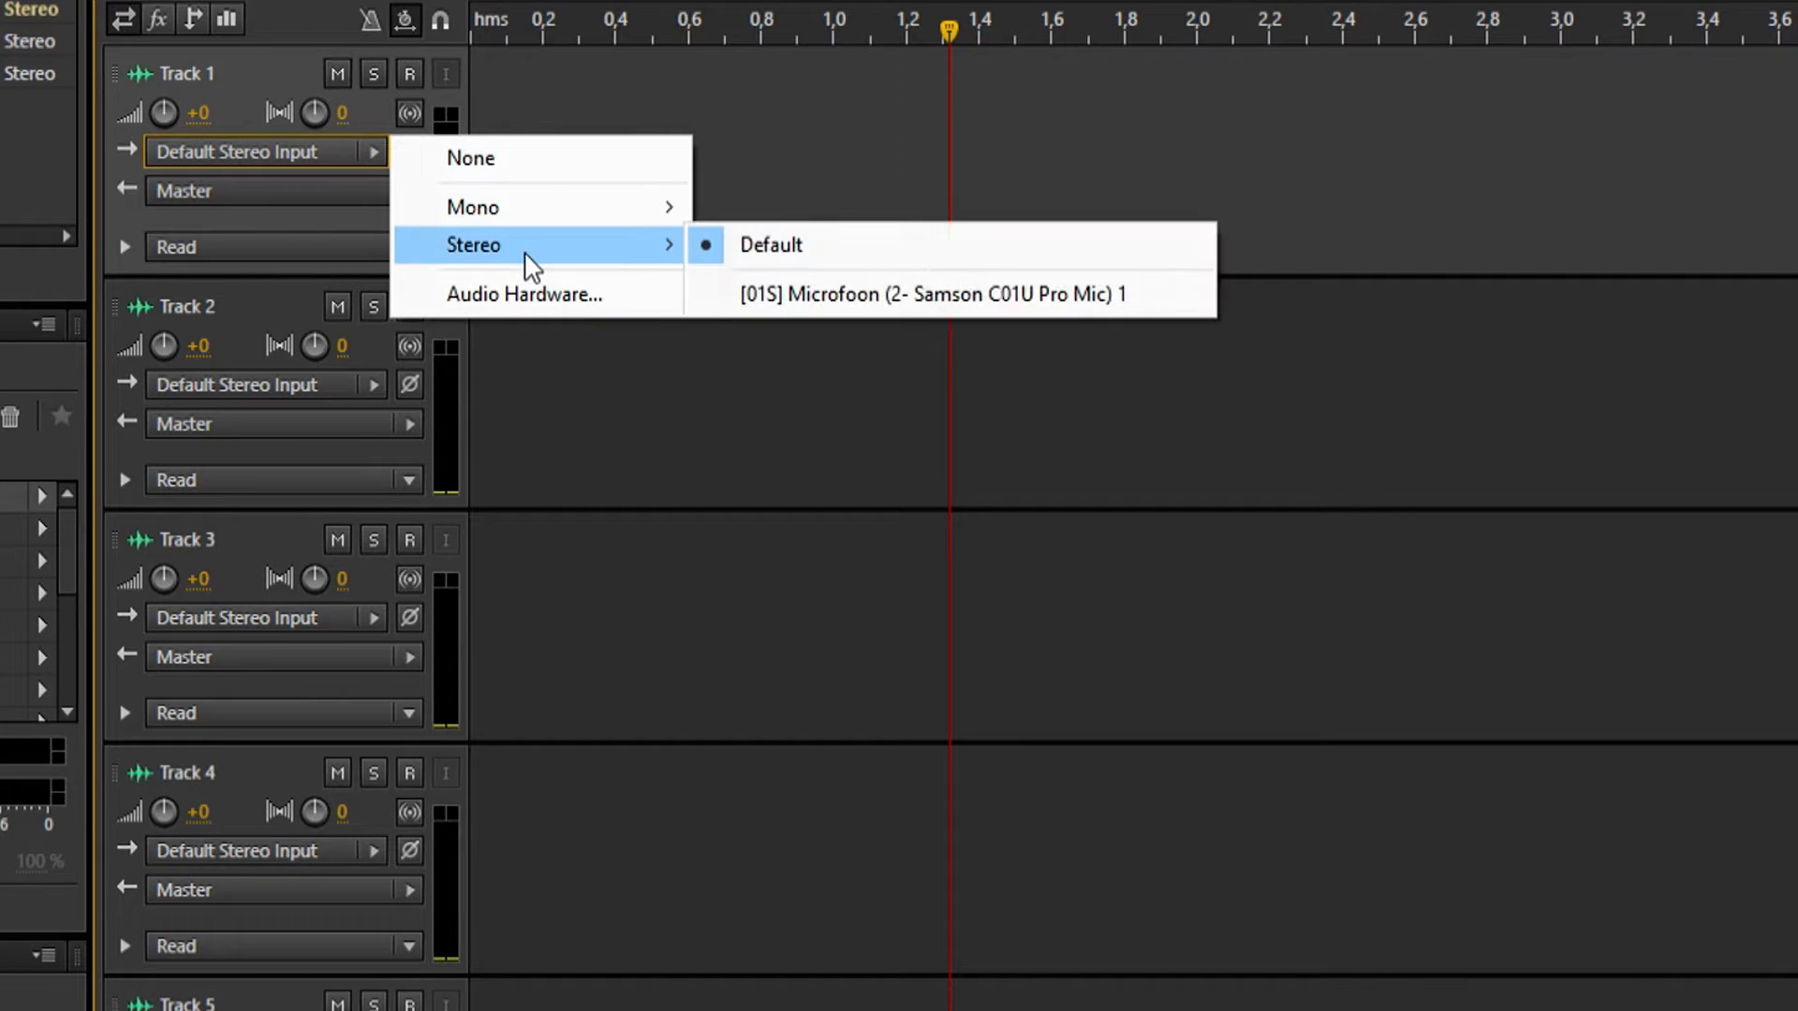
left_click(877, 296)
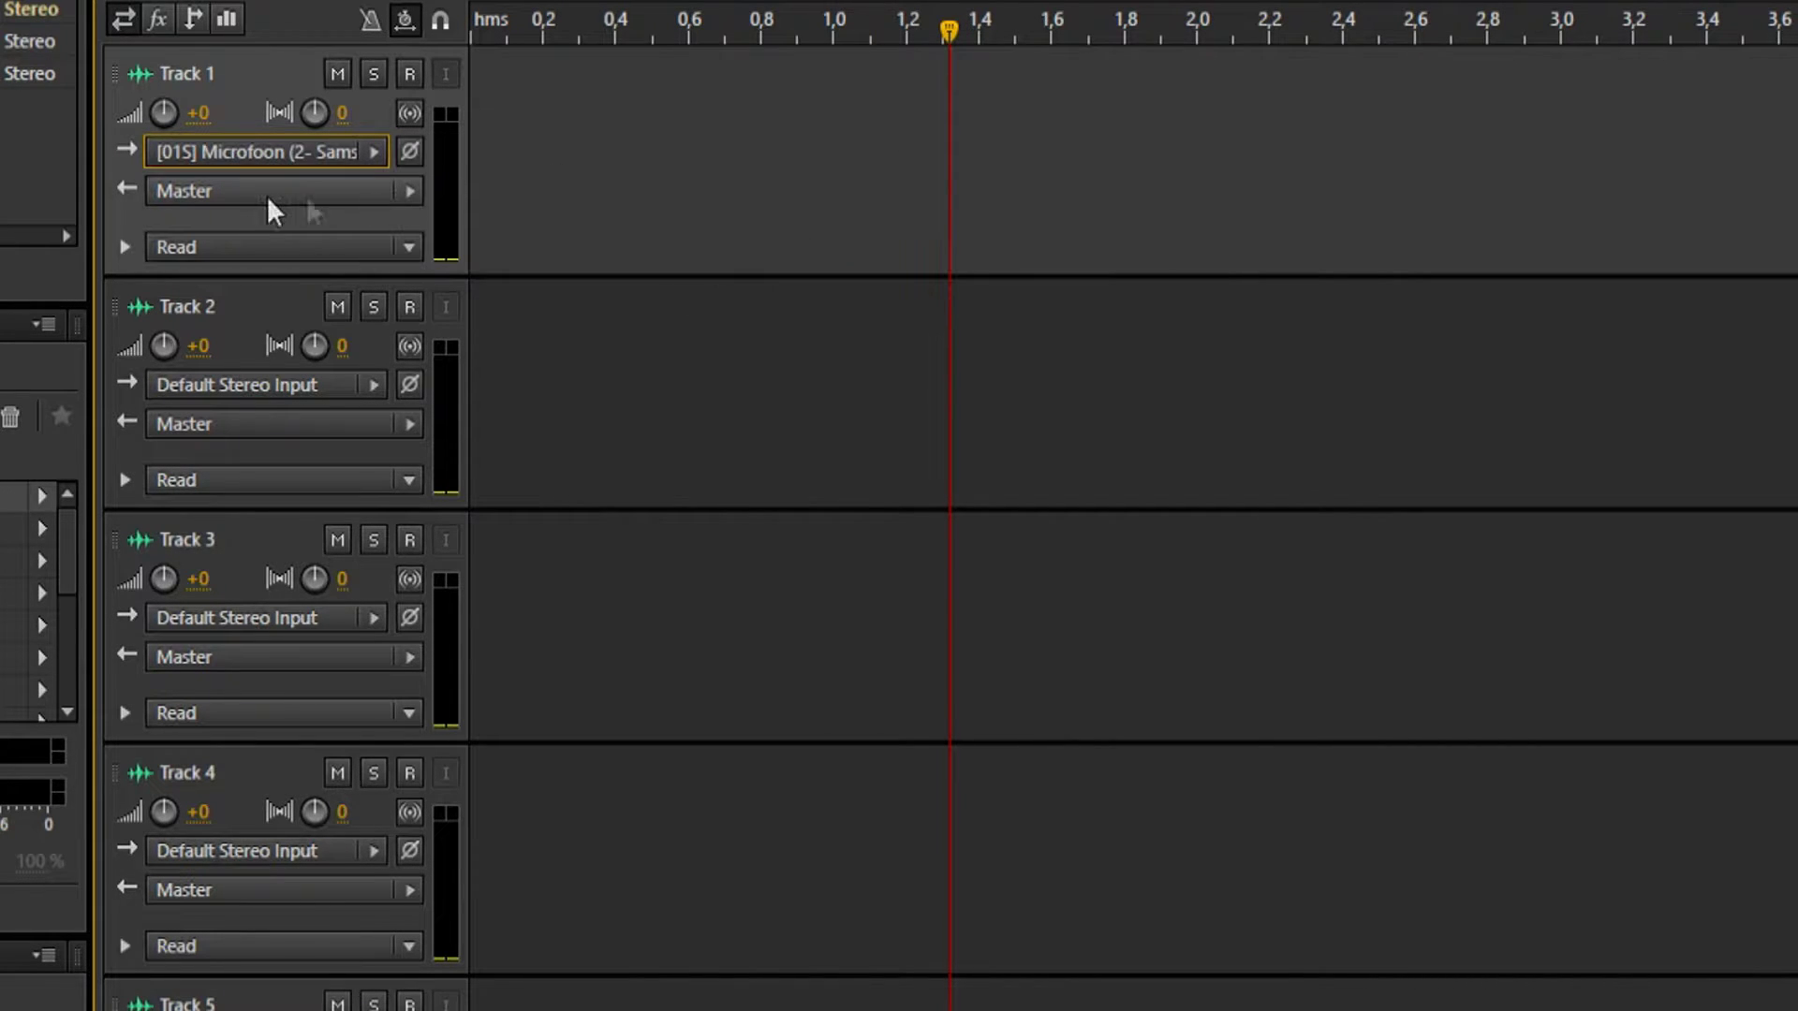
left_click(267, 193)
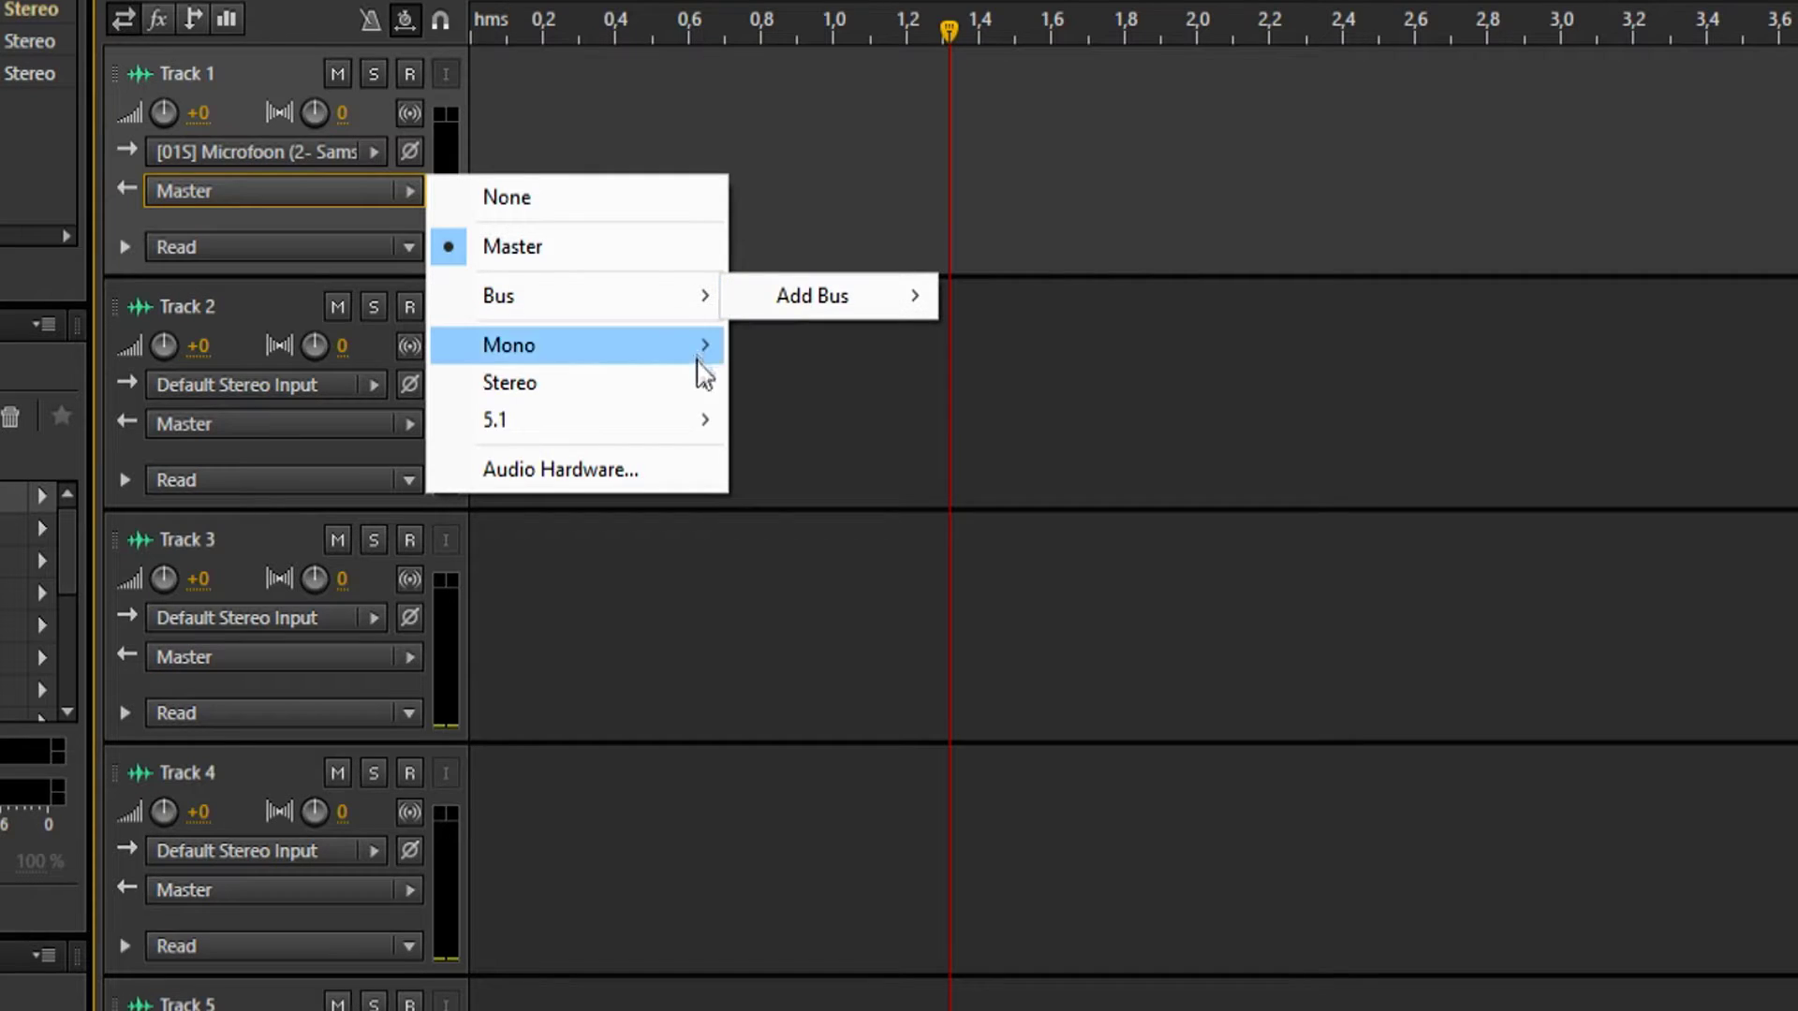
mouse_move(696, 384)
left_click(869, 431)
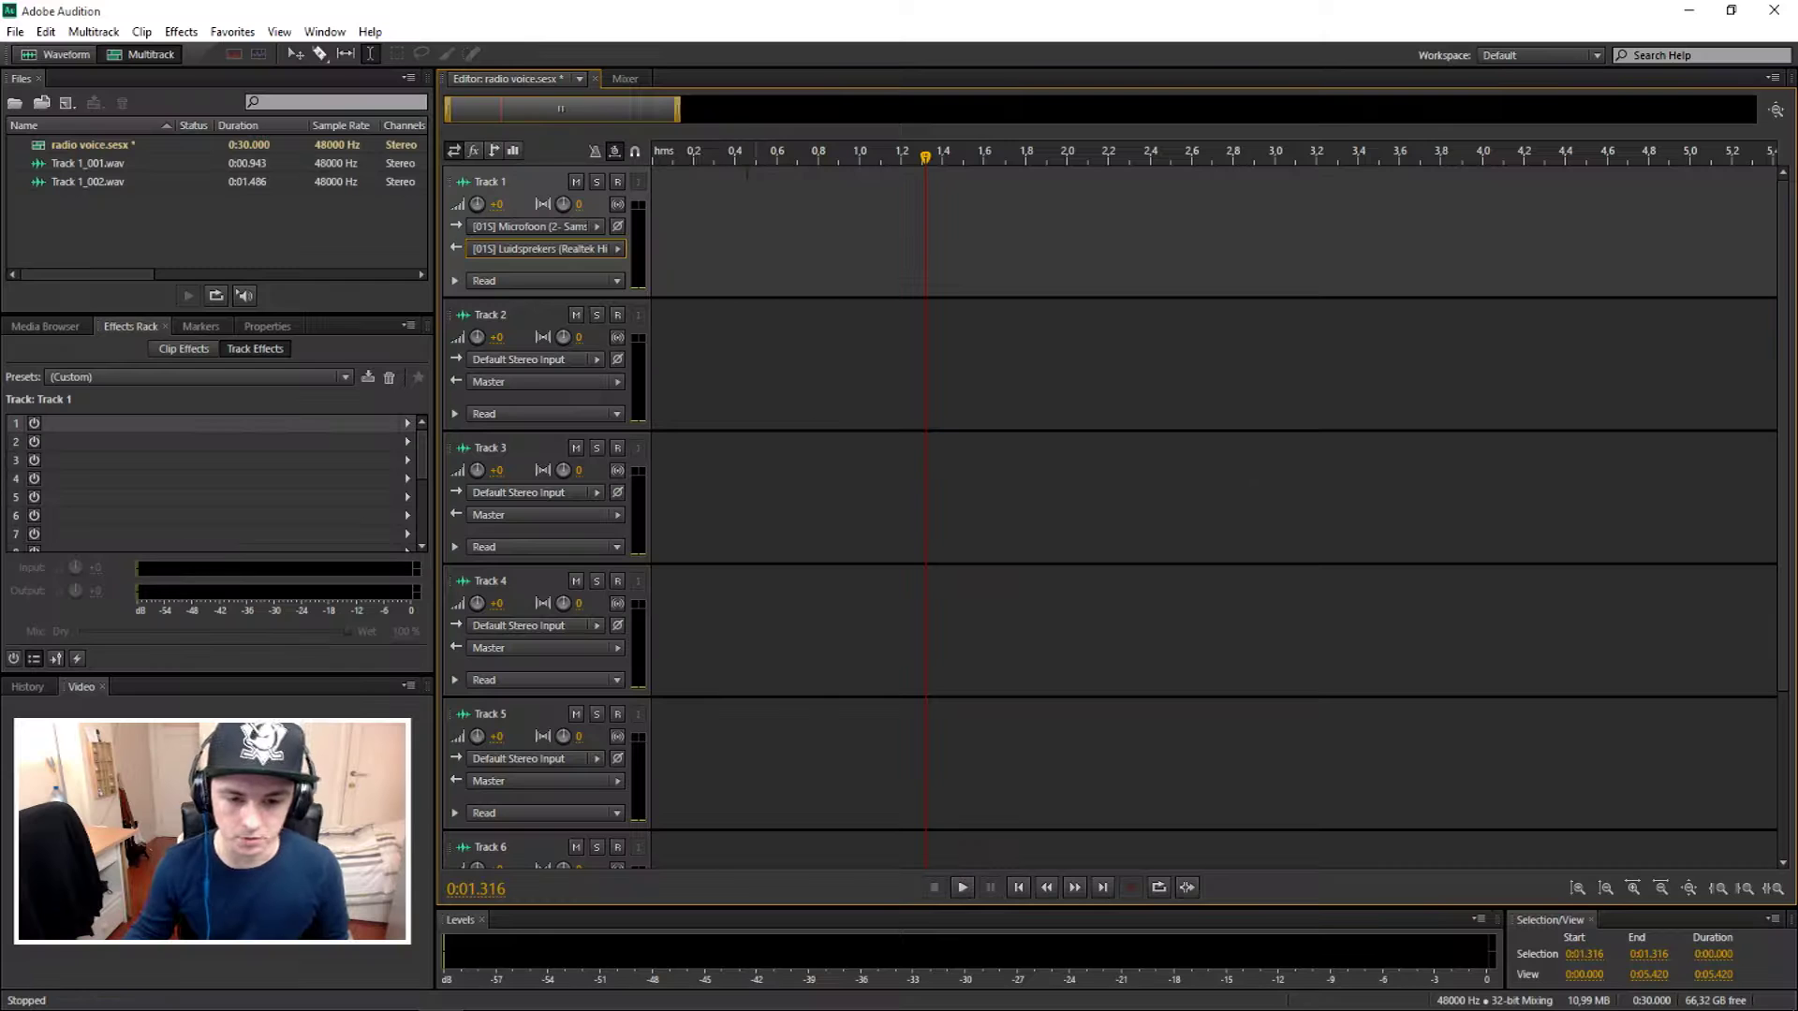
left_click(646, 150)
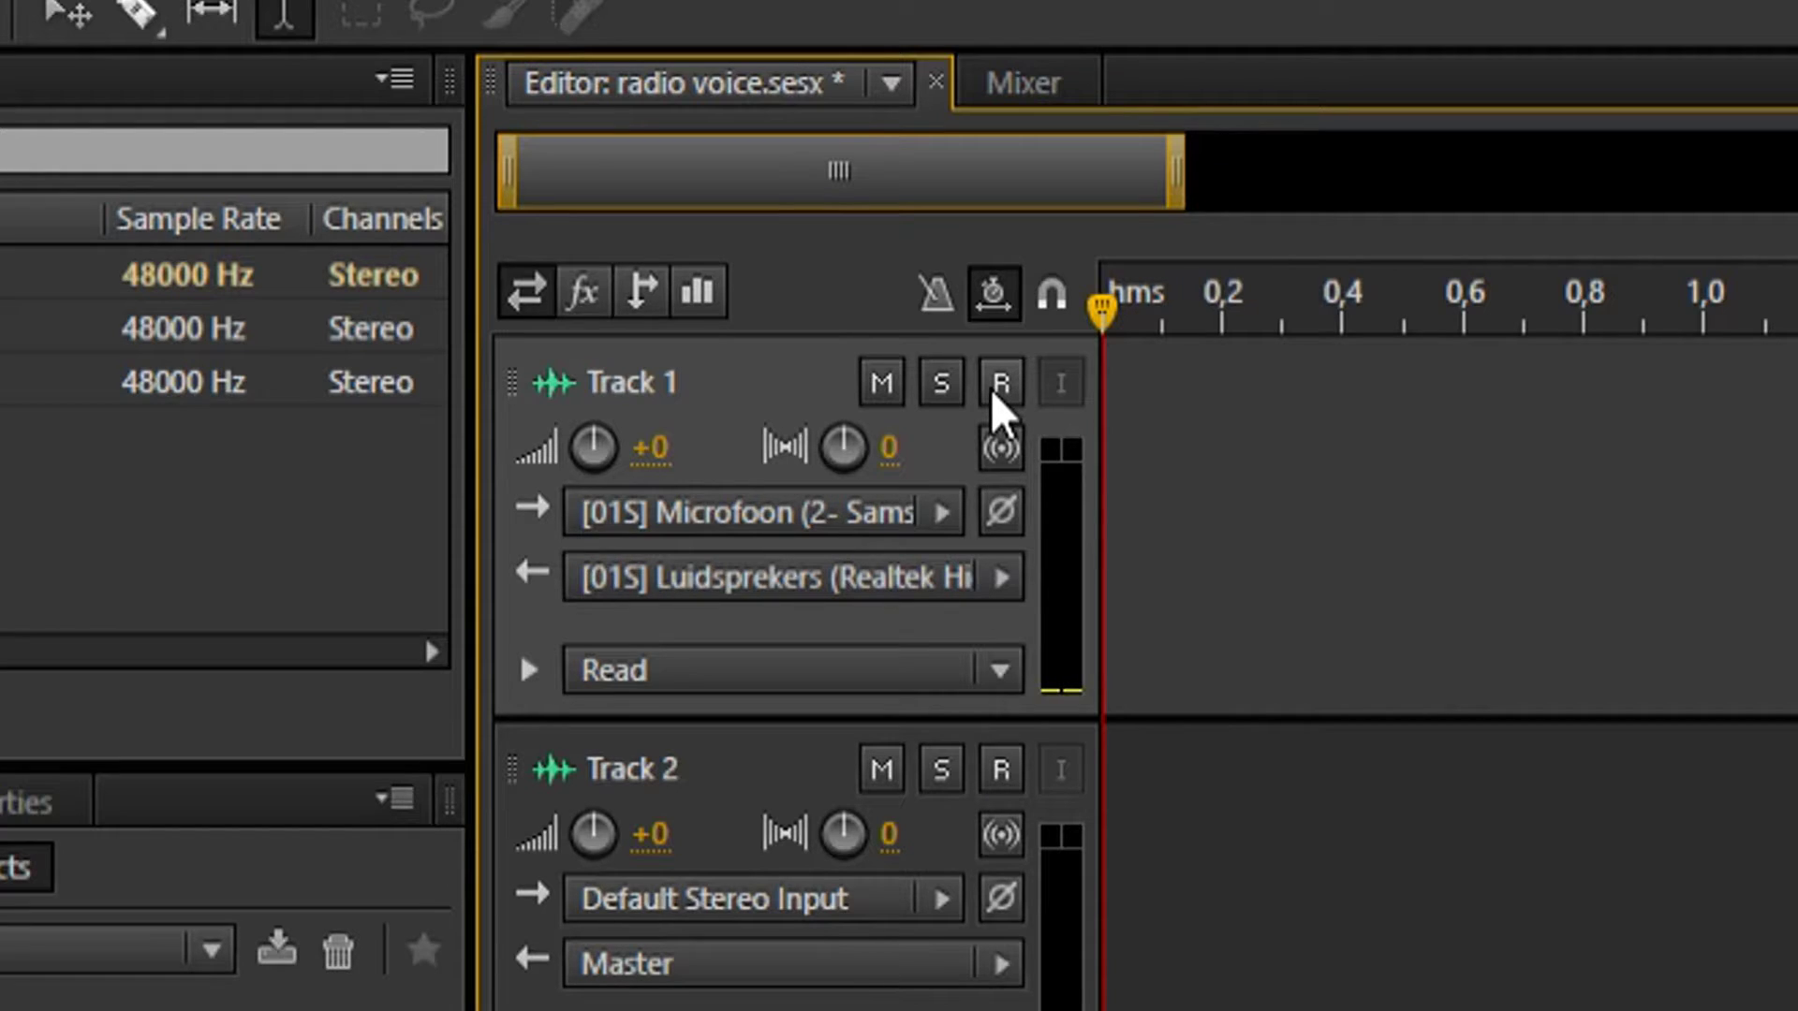
Arm Track 1 and record a roughly 13-second voice take, Track 1_003.
left_click(992, 385)
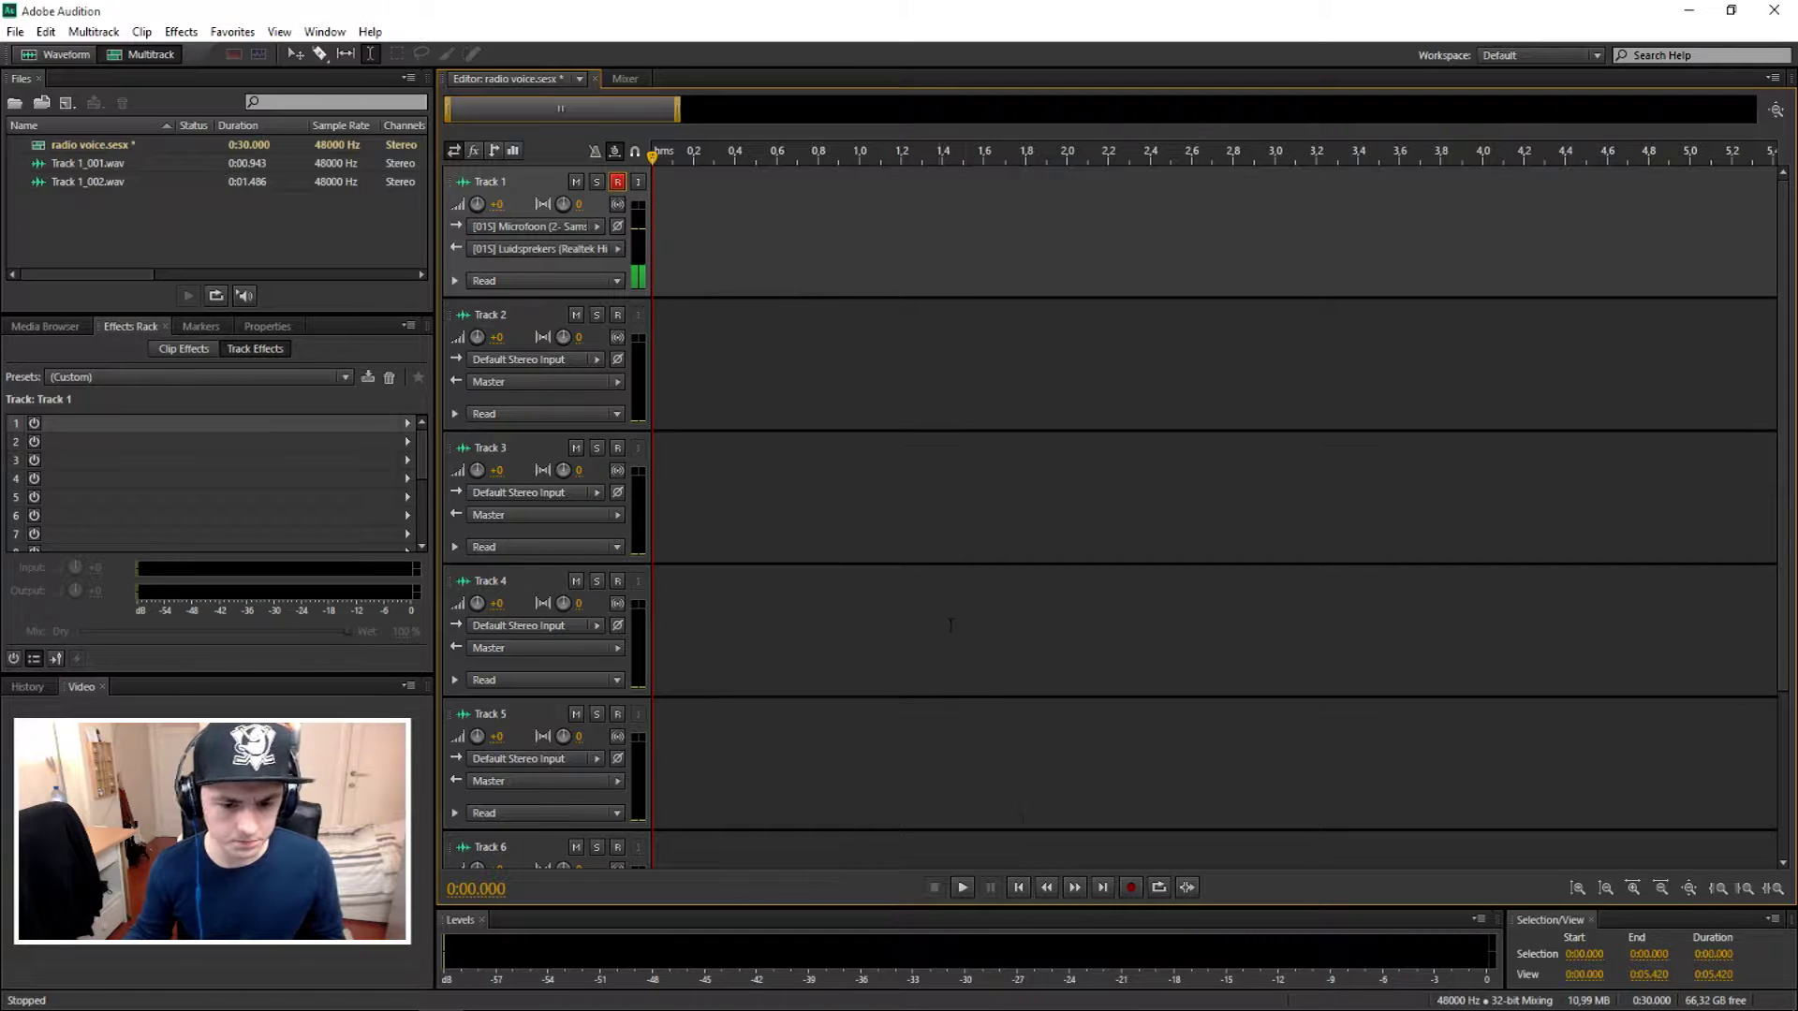
left_click(1131, 889)
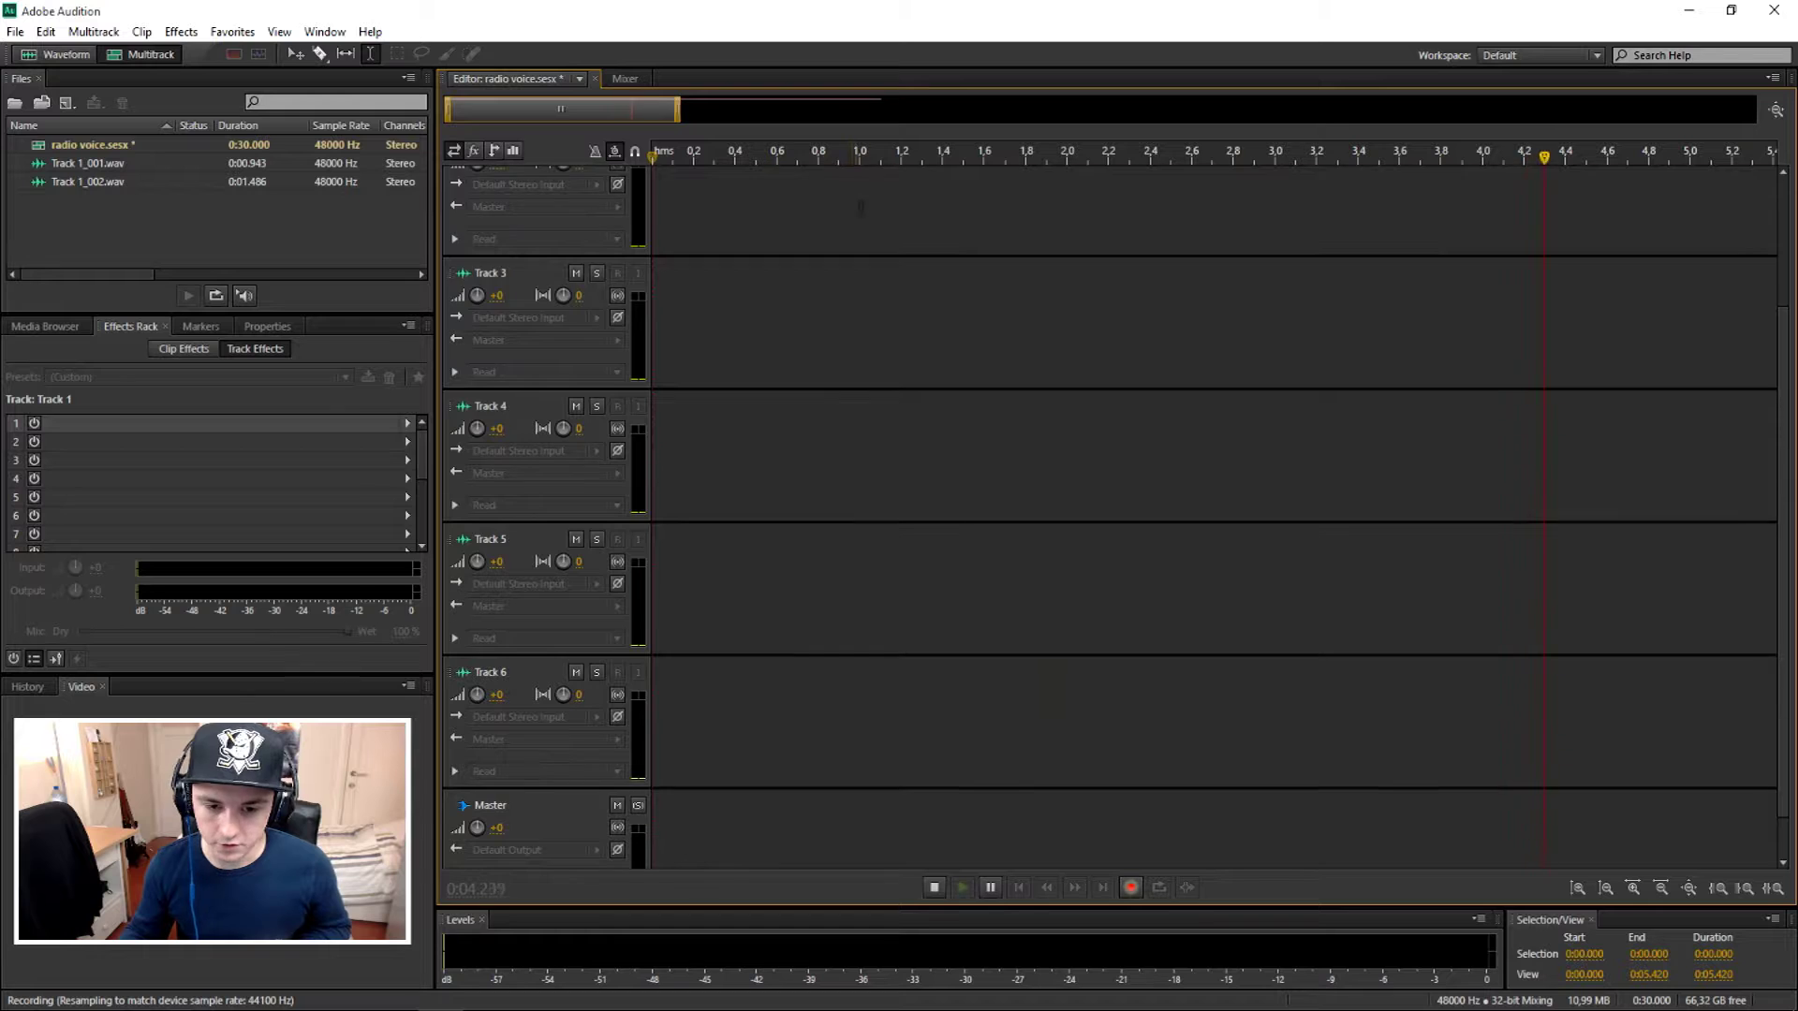
scroll(880, 225, "down", 4)
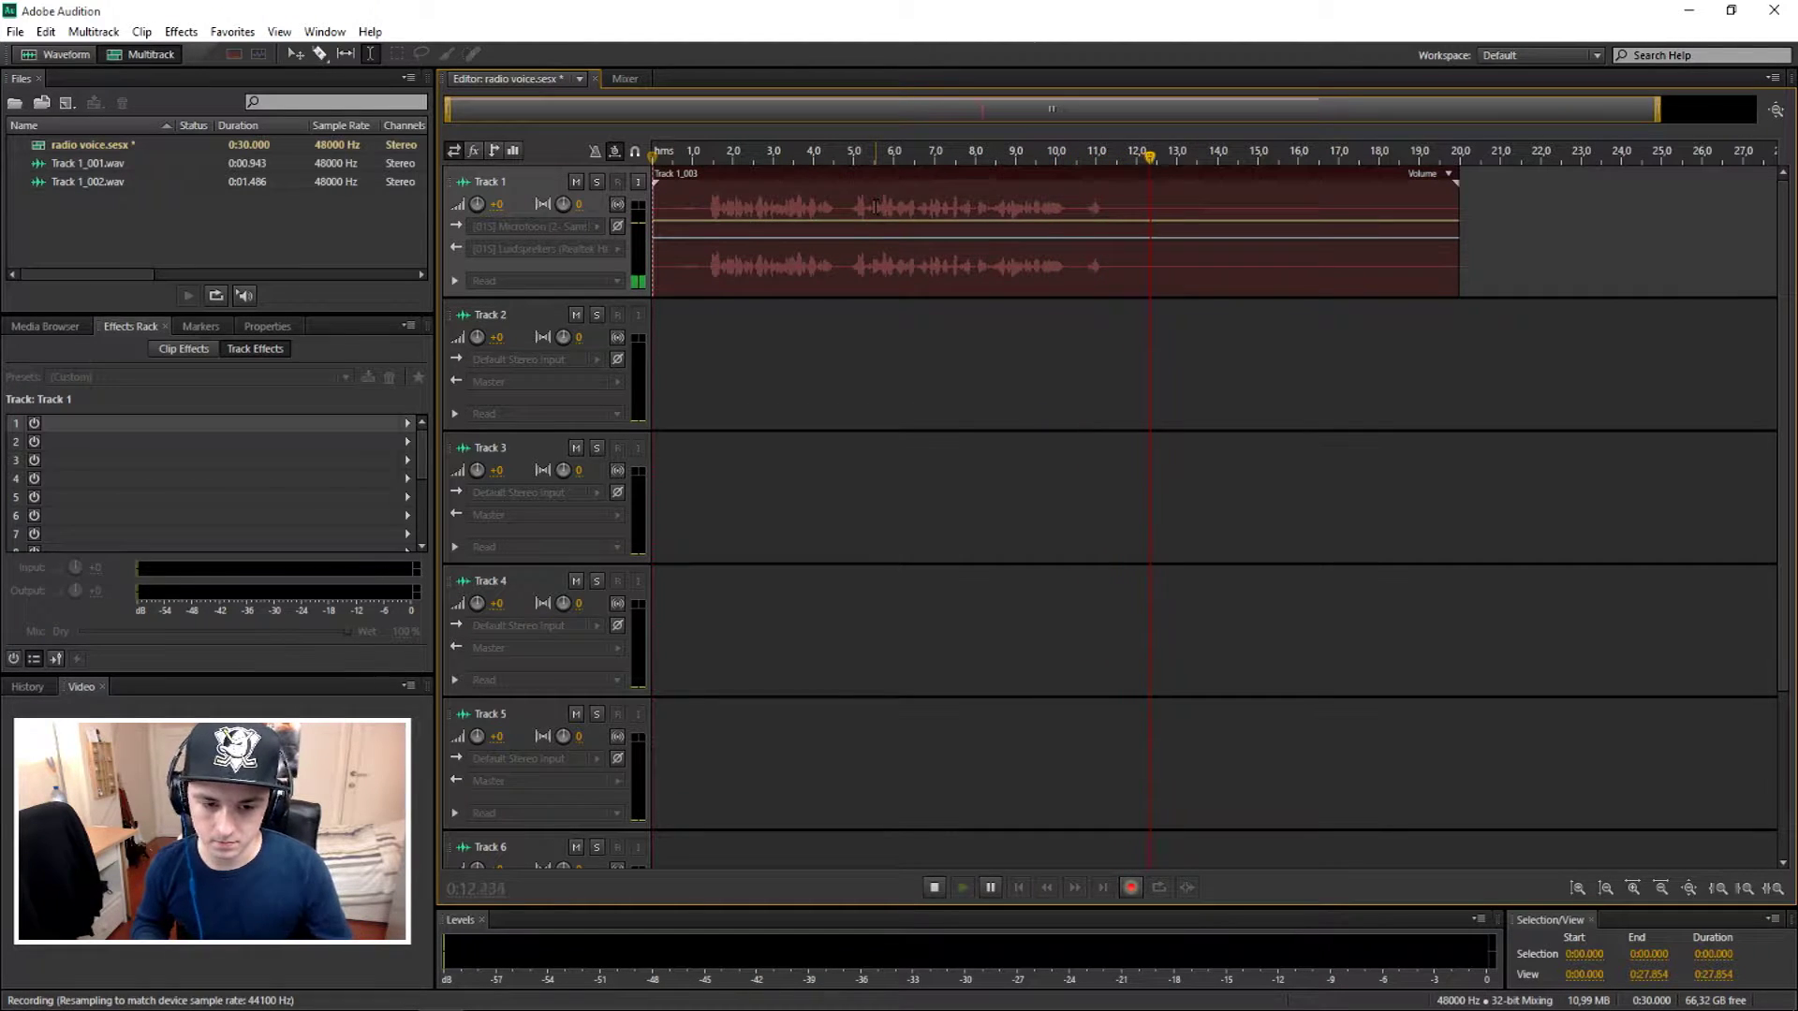
key("space")
Play the new recording back from about one second in.
left_click(695, 153)
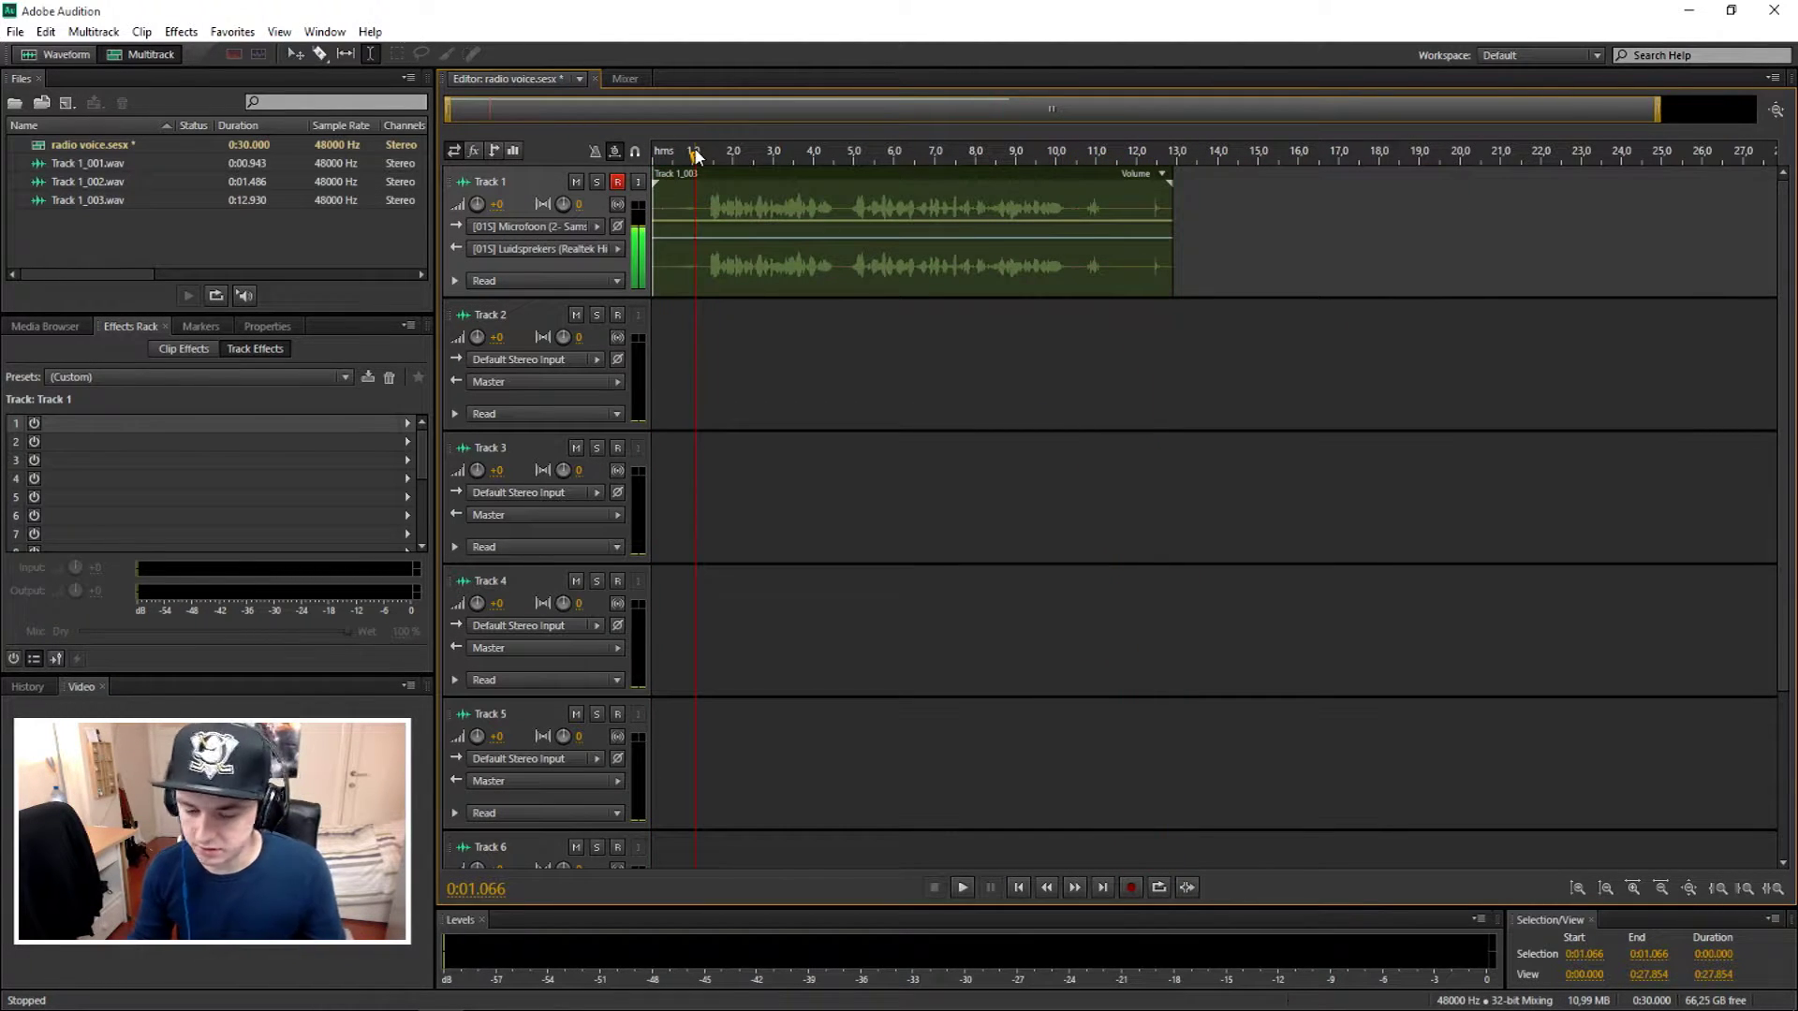
key("space")
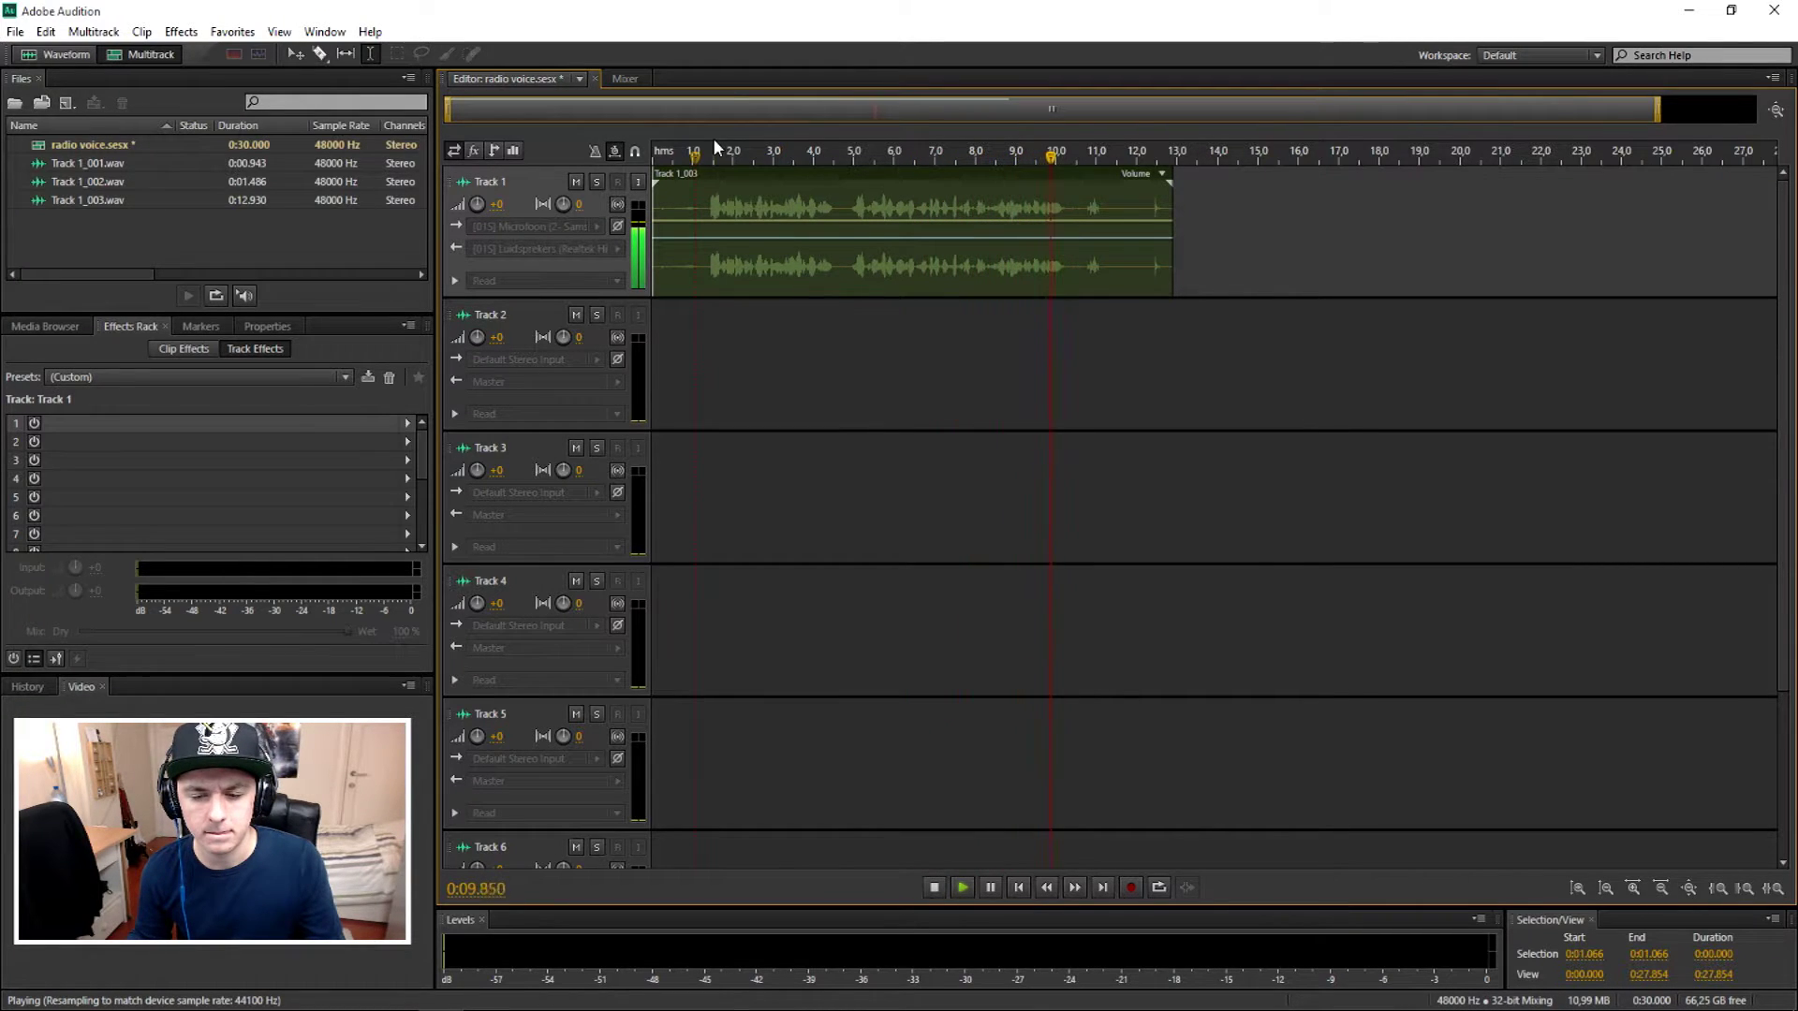
key("space")
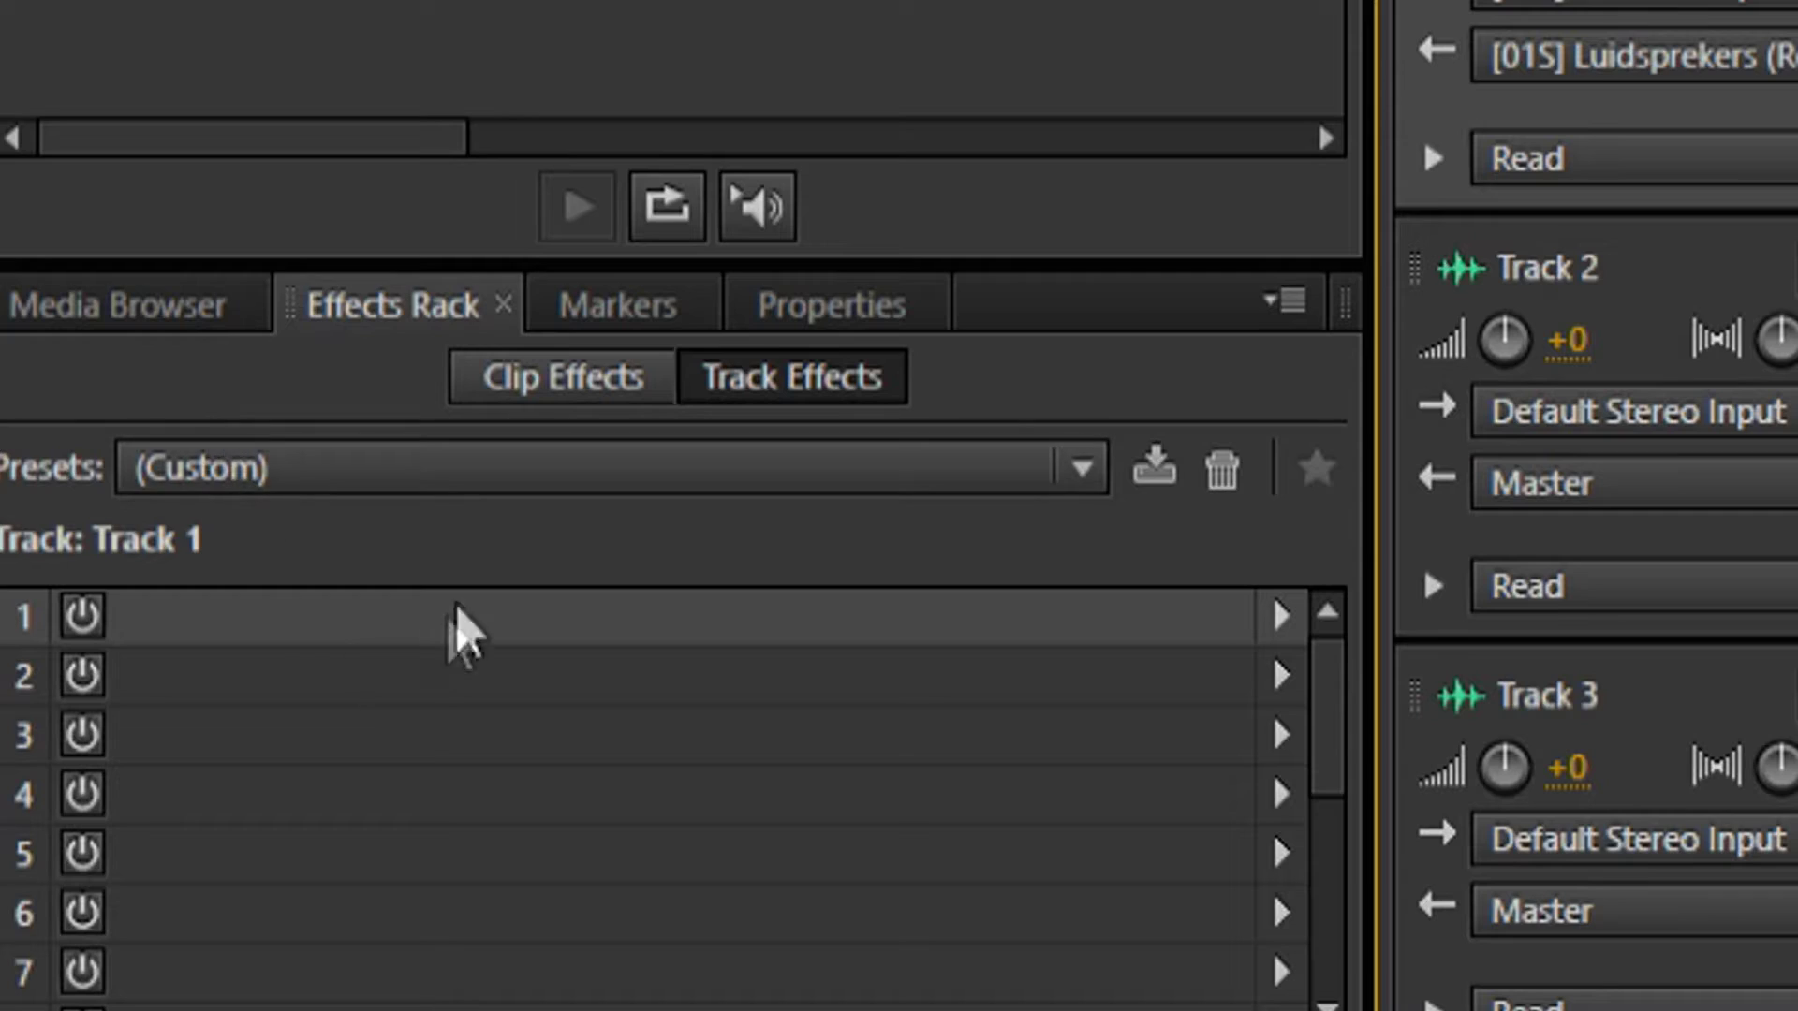
Put Full Reverb in Track 1's first effect slot and disarm the track's record button.
left_click(469, 309)
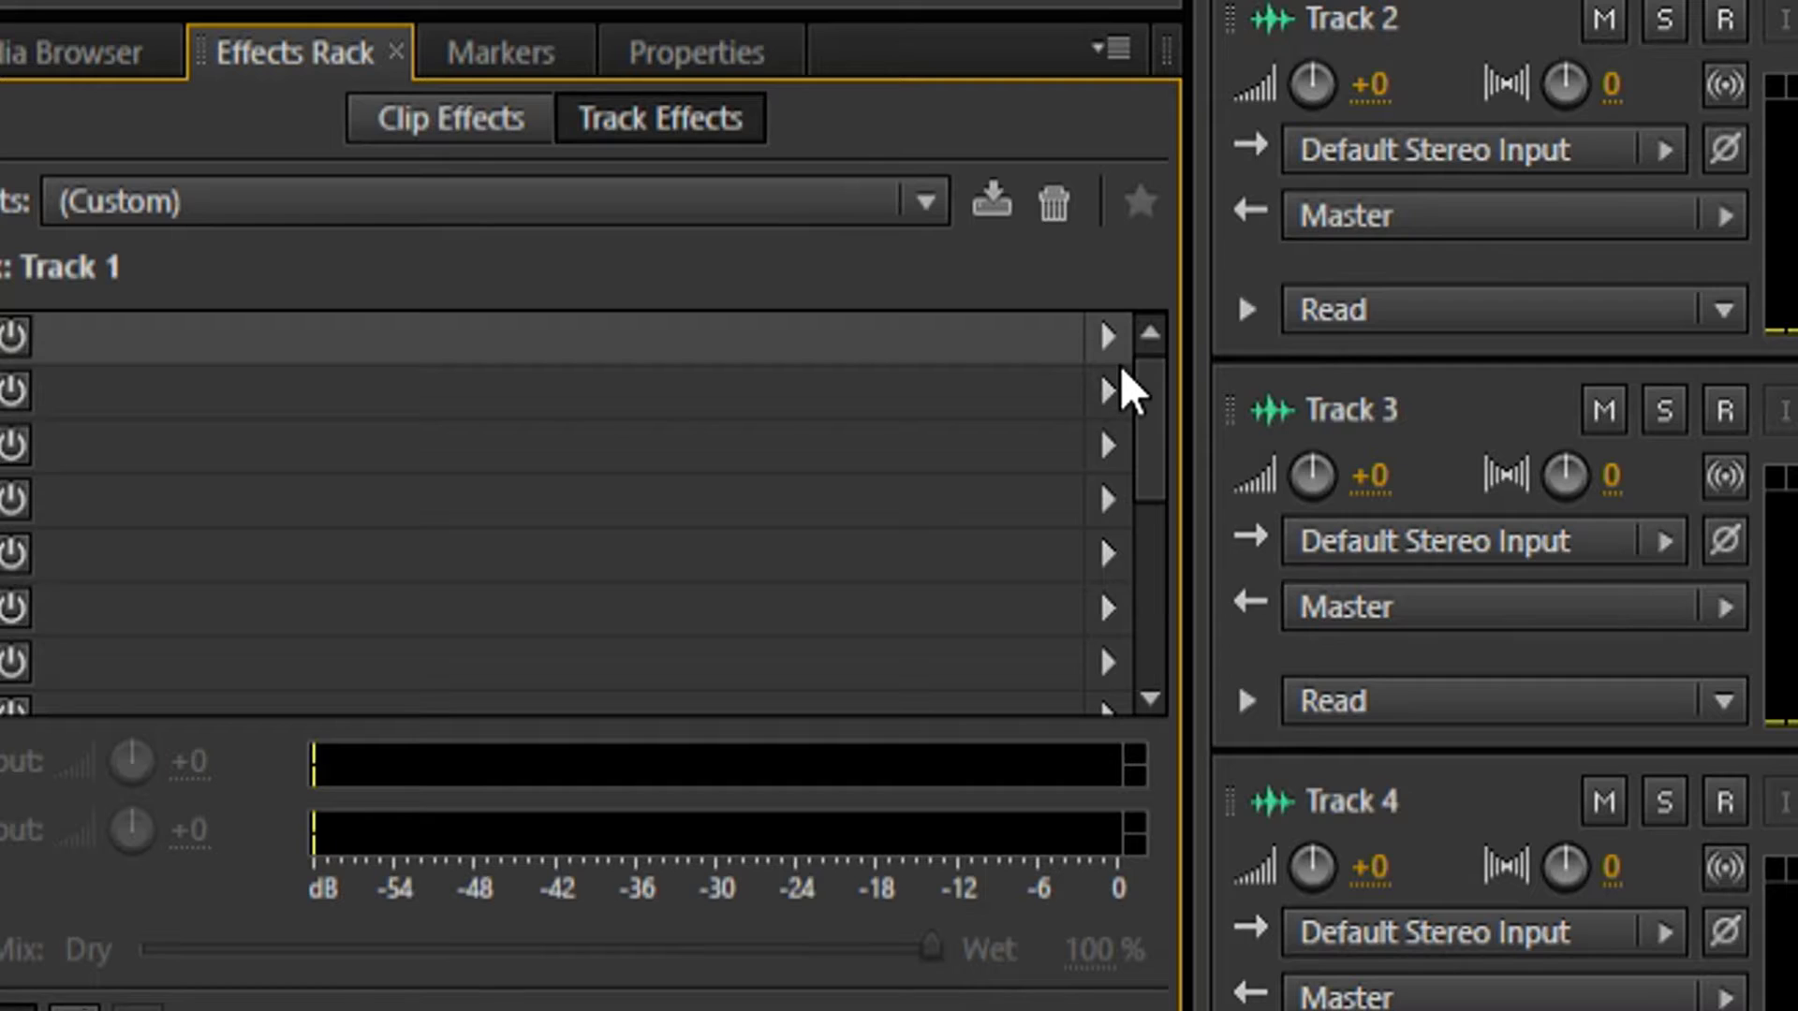
left_click(1109, 335)
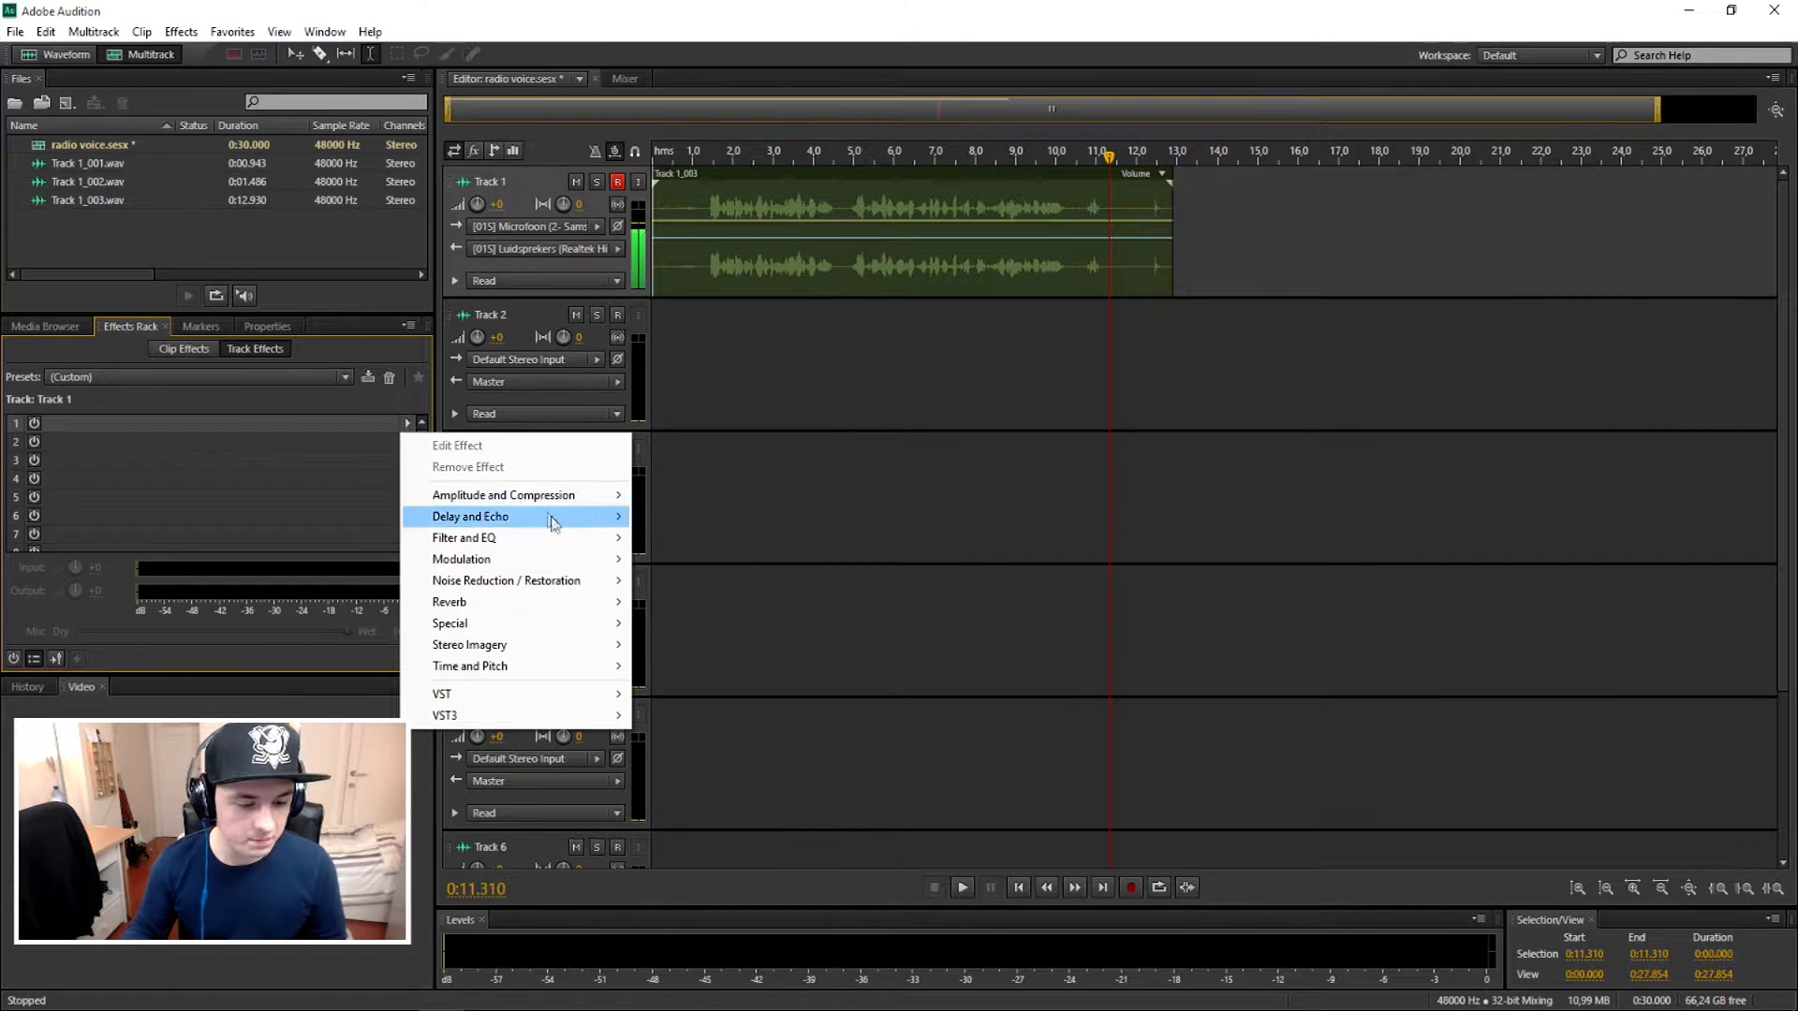
mouse_move(605, 612)
left_click(669, 621)
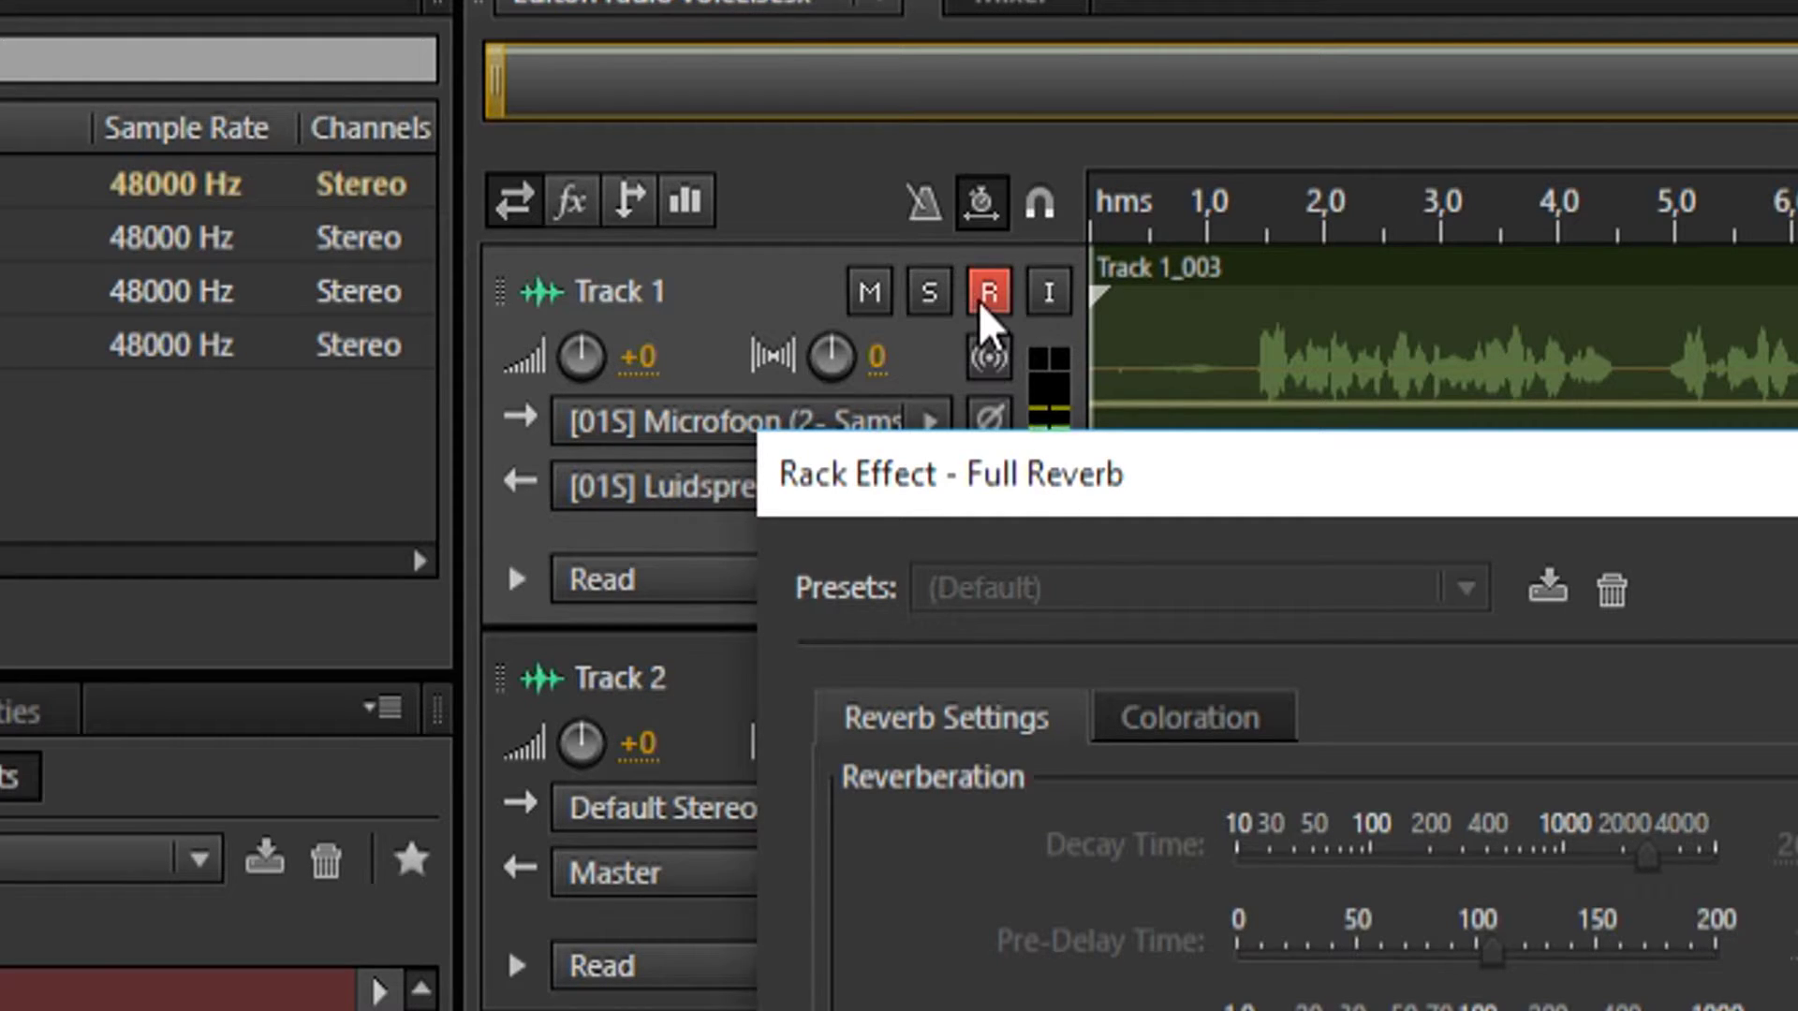
left_click(987, 295)
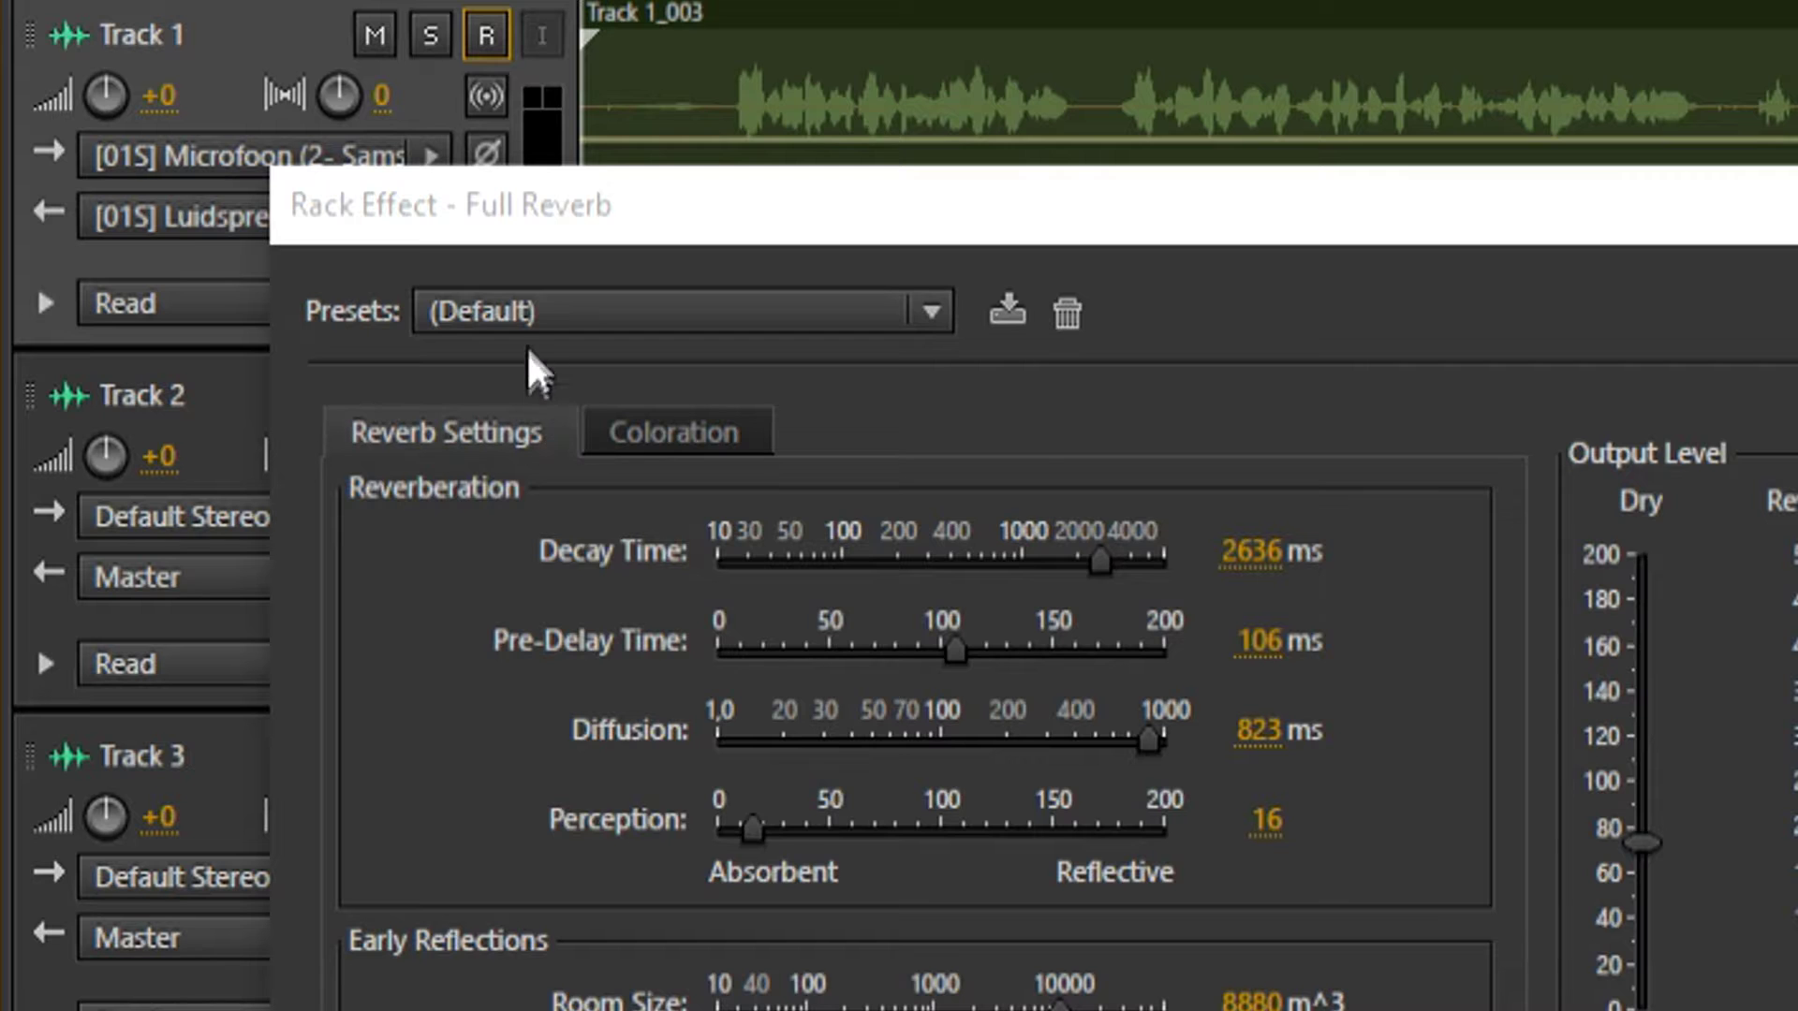
Choose the Medium Vocal Plate preset for the Full Reverb.
left_click(1133, 941)
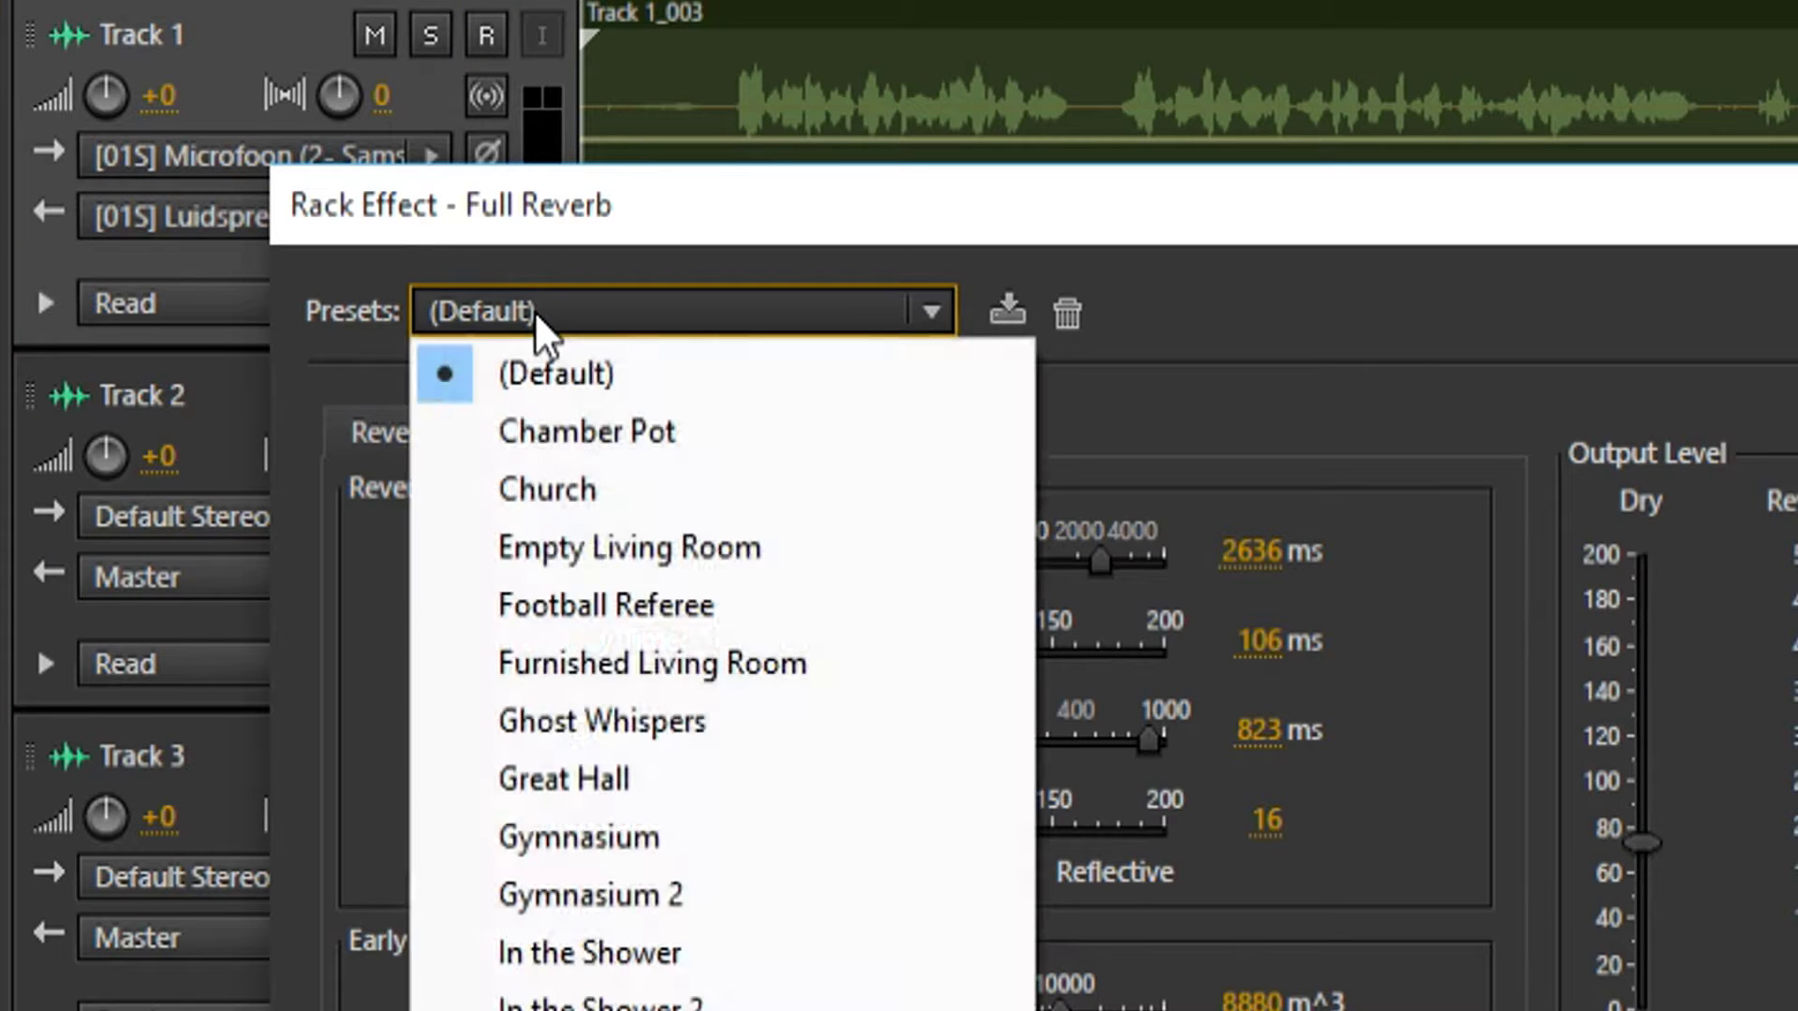
left_click(1133, 942)
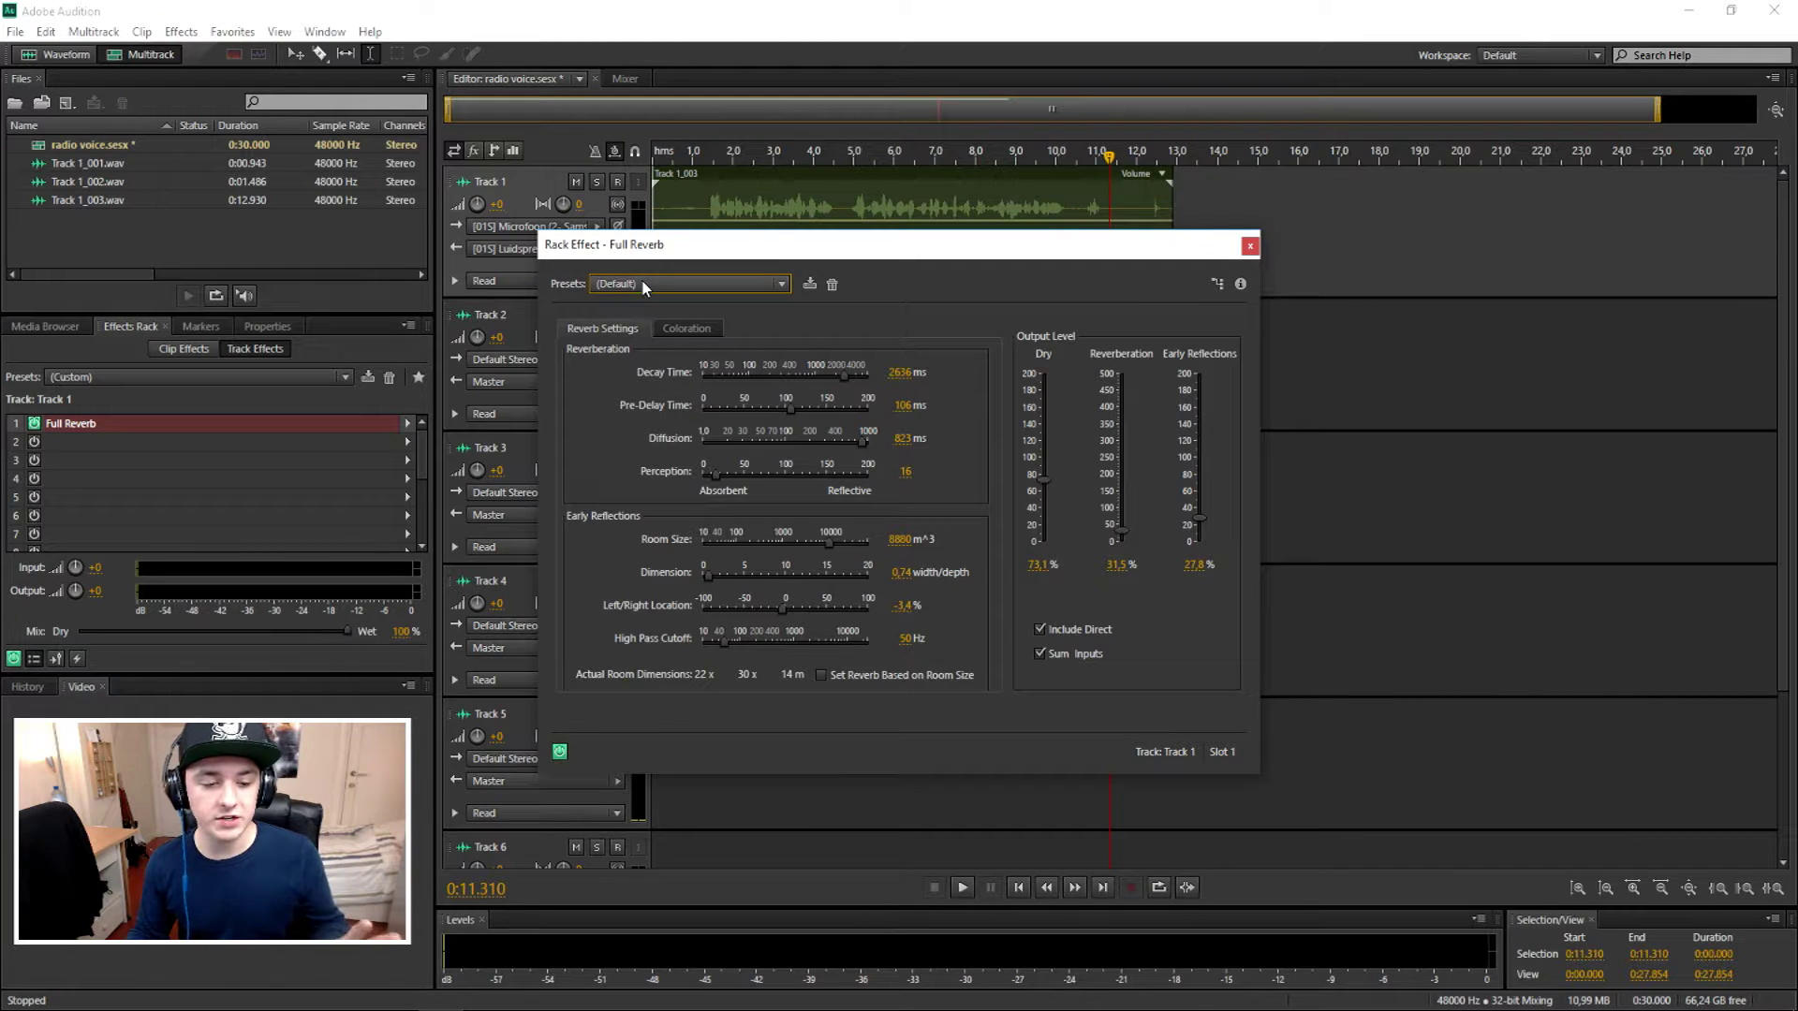
left_click(644, 286)
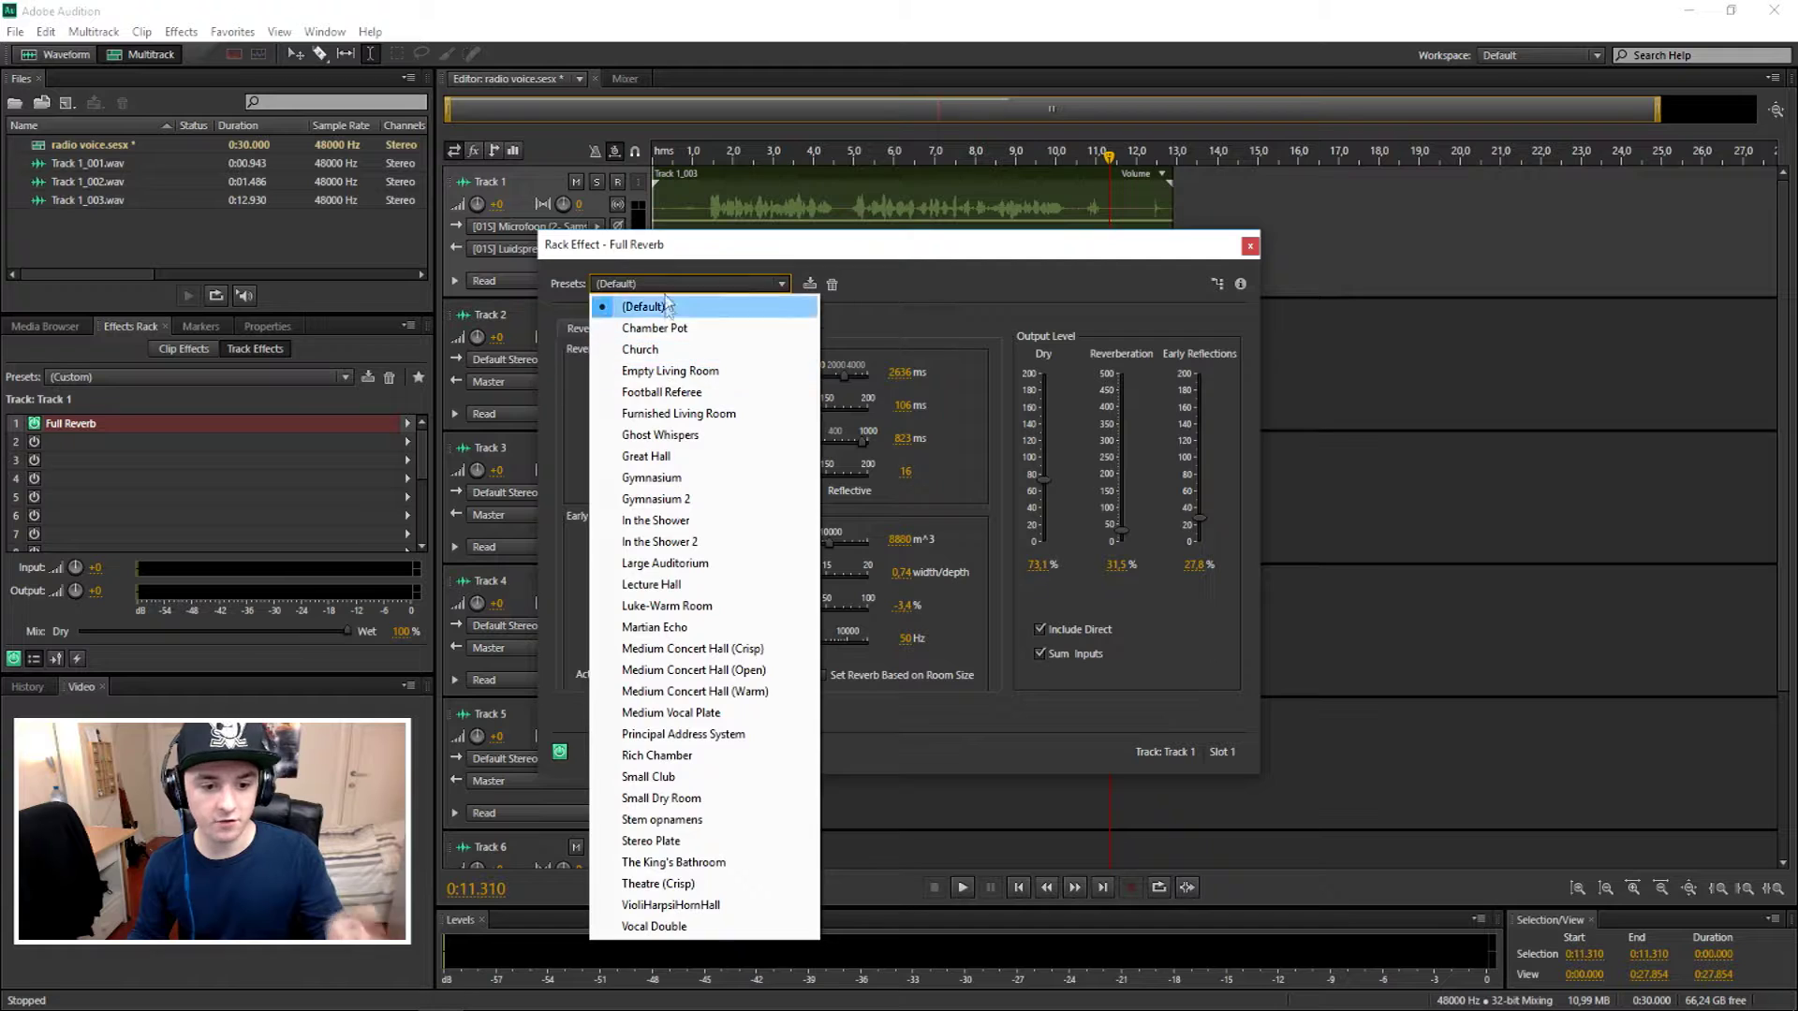
left_click(665, 292)
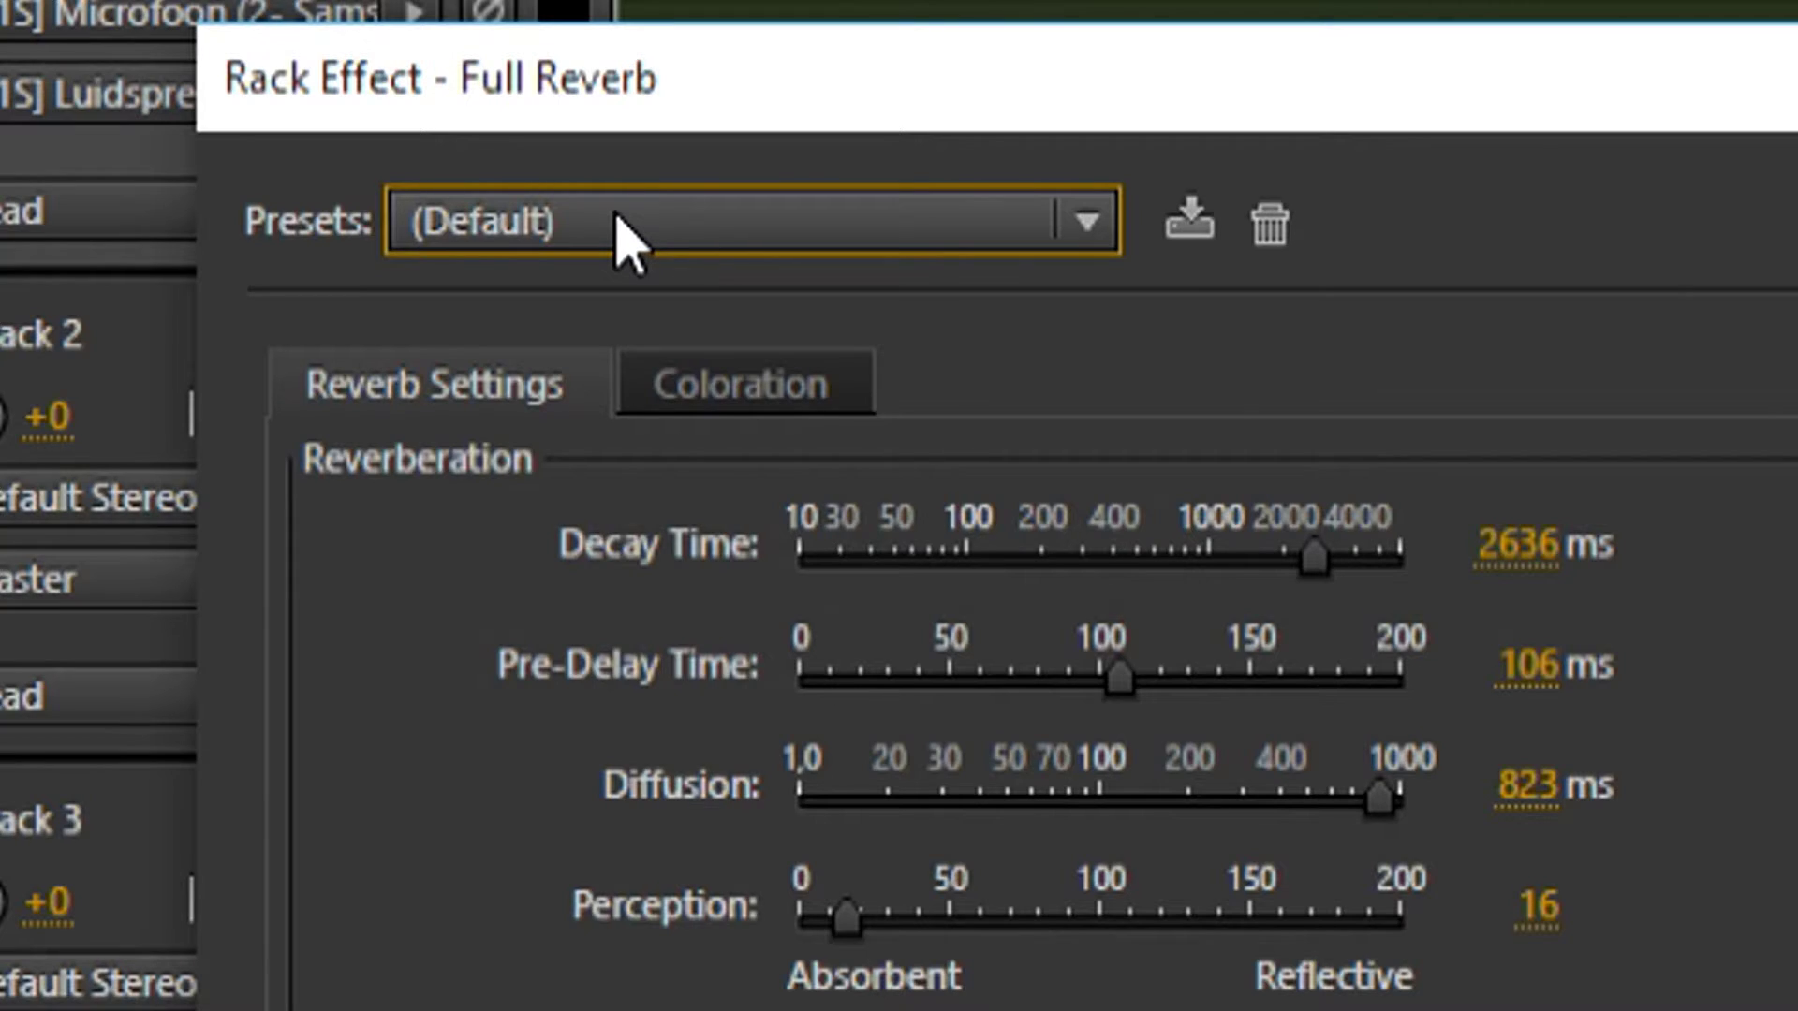
left_click(620, 234)
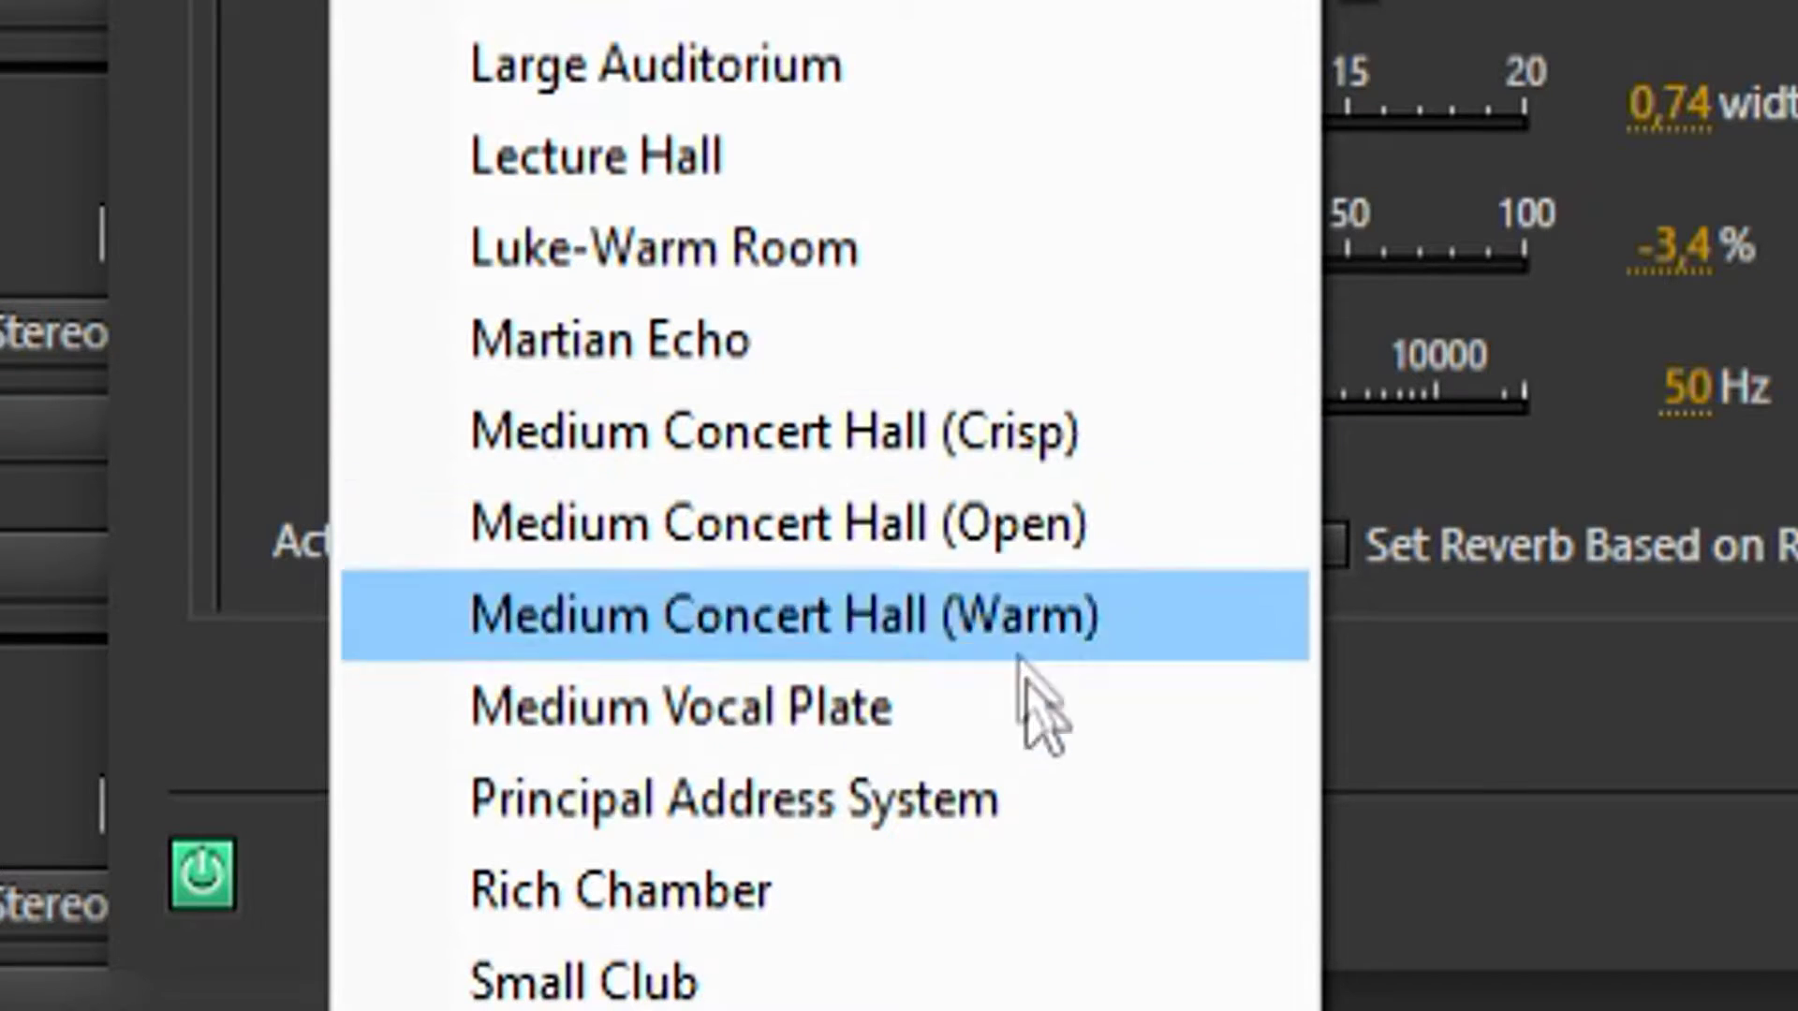
left_click(1039, 729)
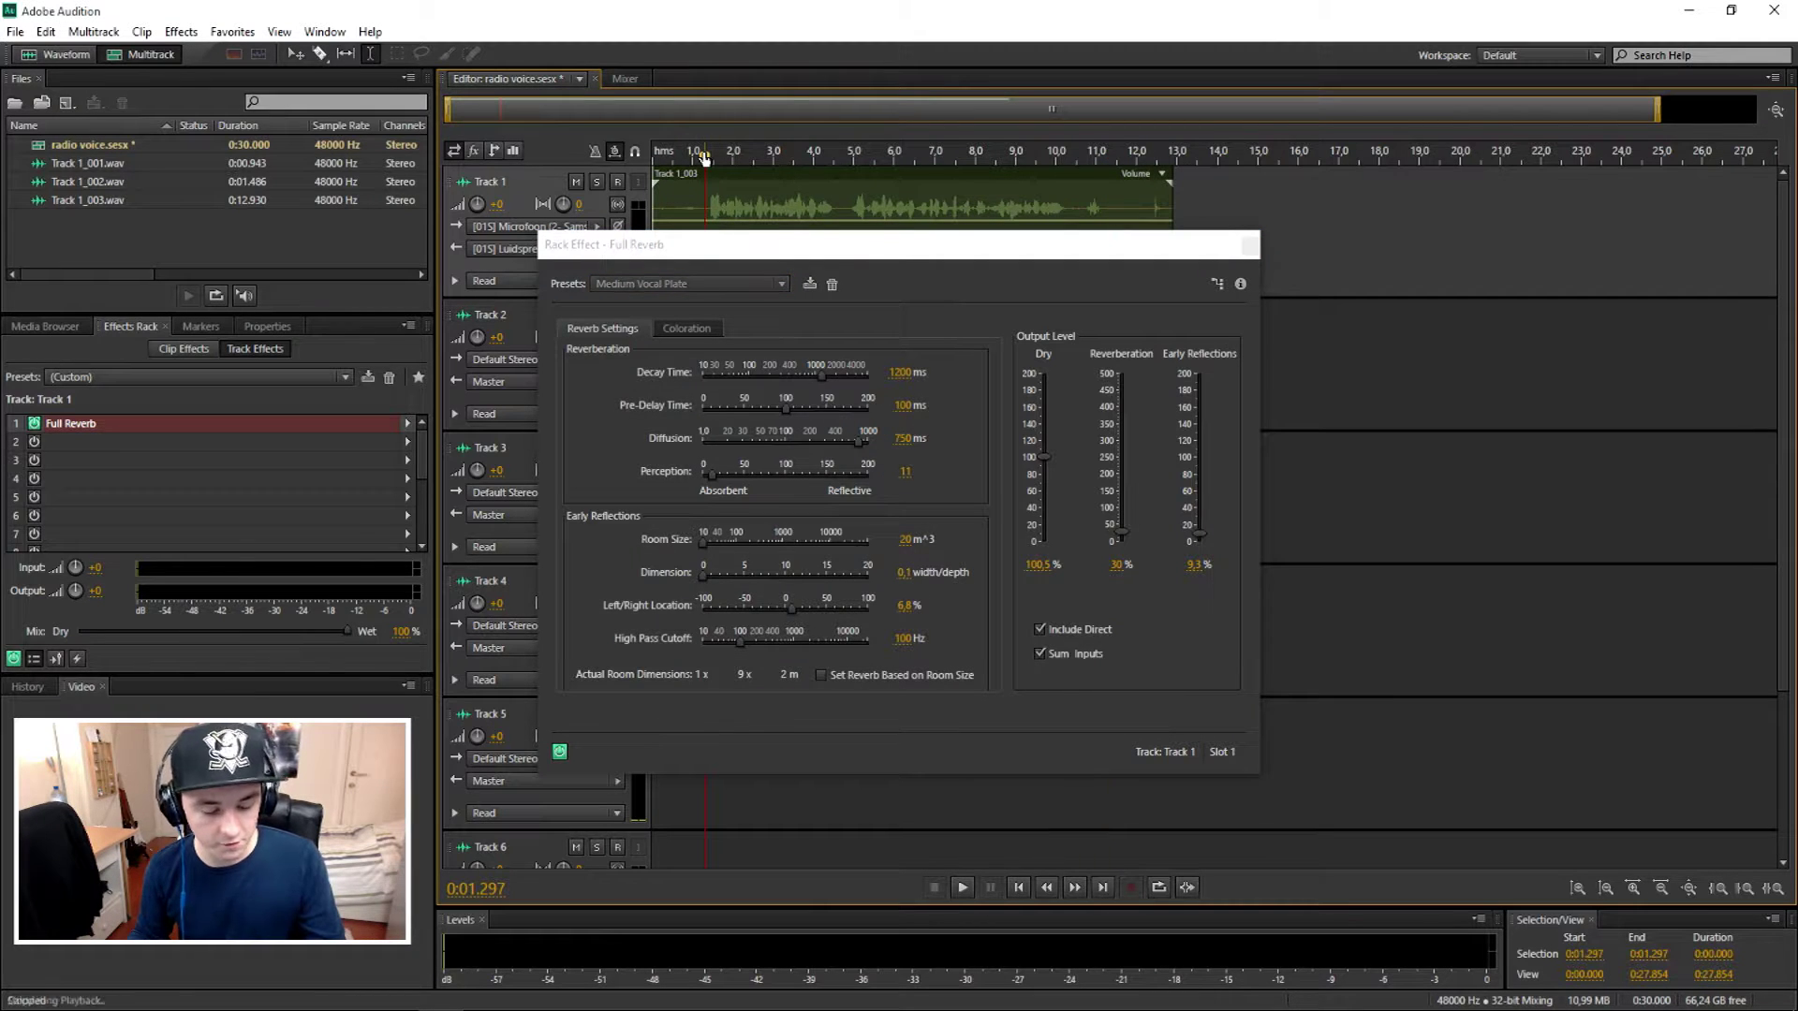
Preview the reverb, close its settings and return the playhead to about one second.
key("space")
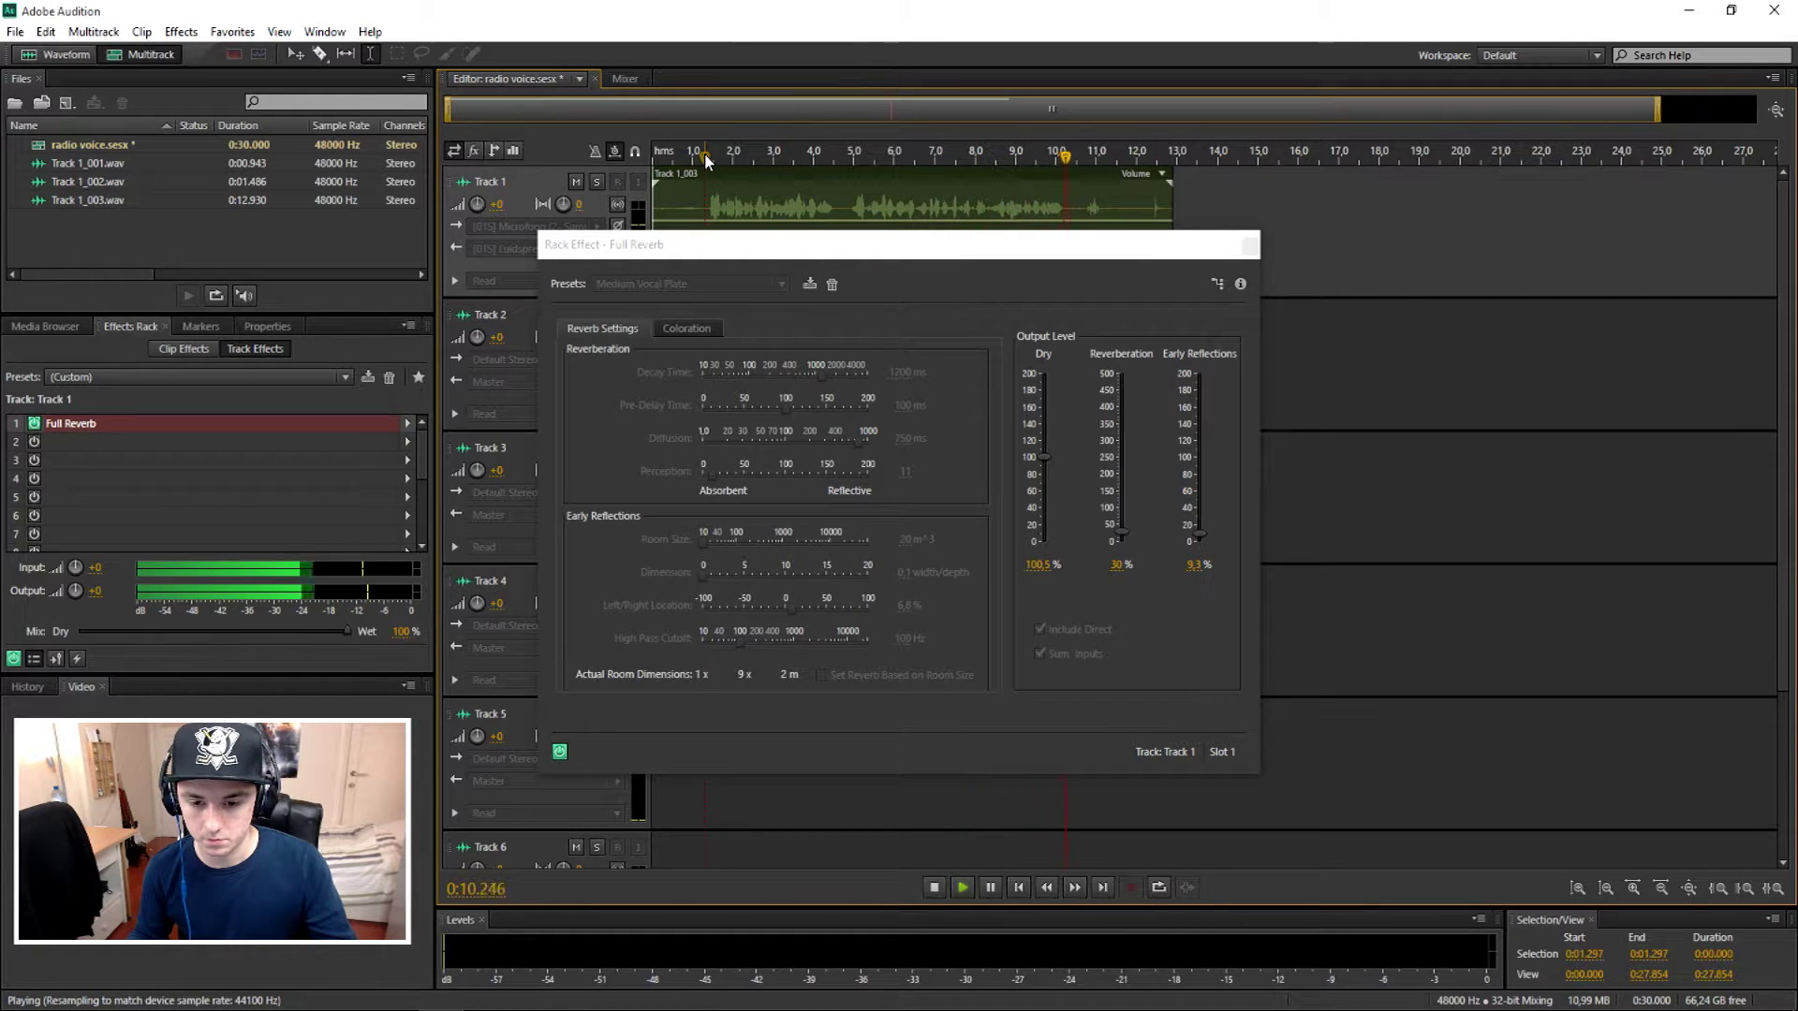
key("space")
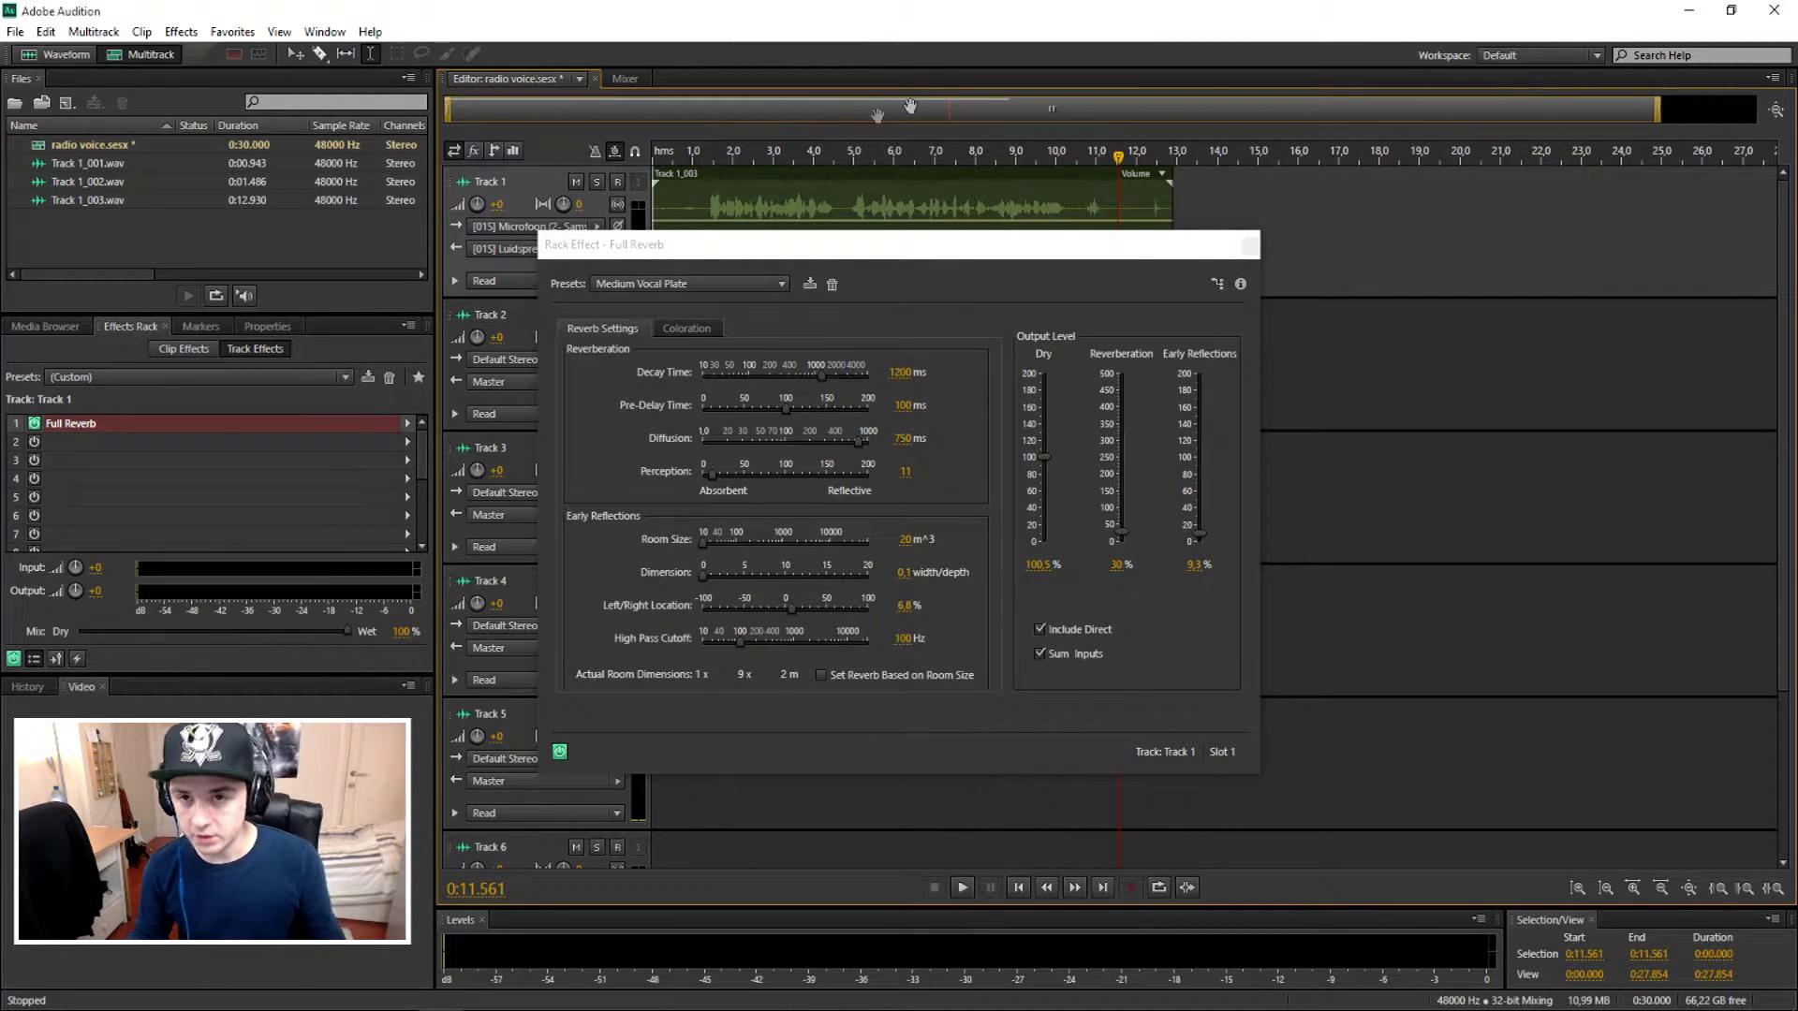
left_click(1250, 245)
left_click(695, 156)
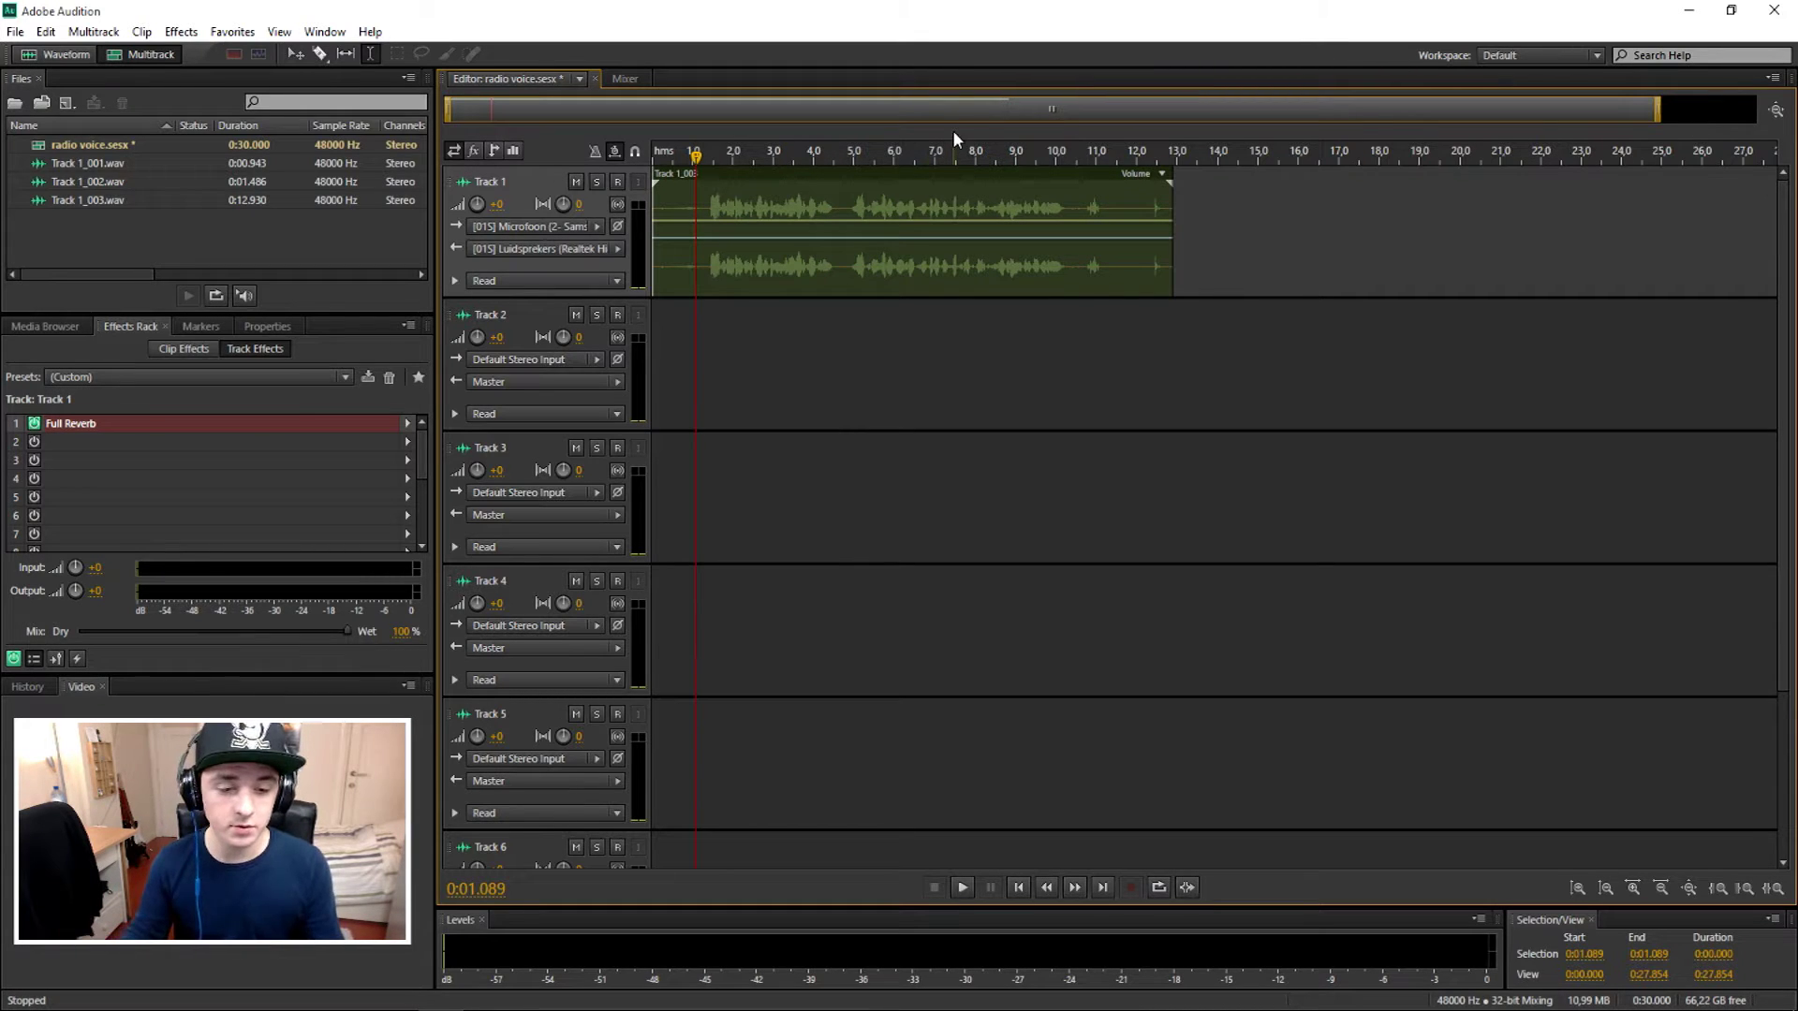
In the Mixer, switch on Track 1's EQ and open its Track EQ editor.
left_click(688, 234)
left_click(625, 79)
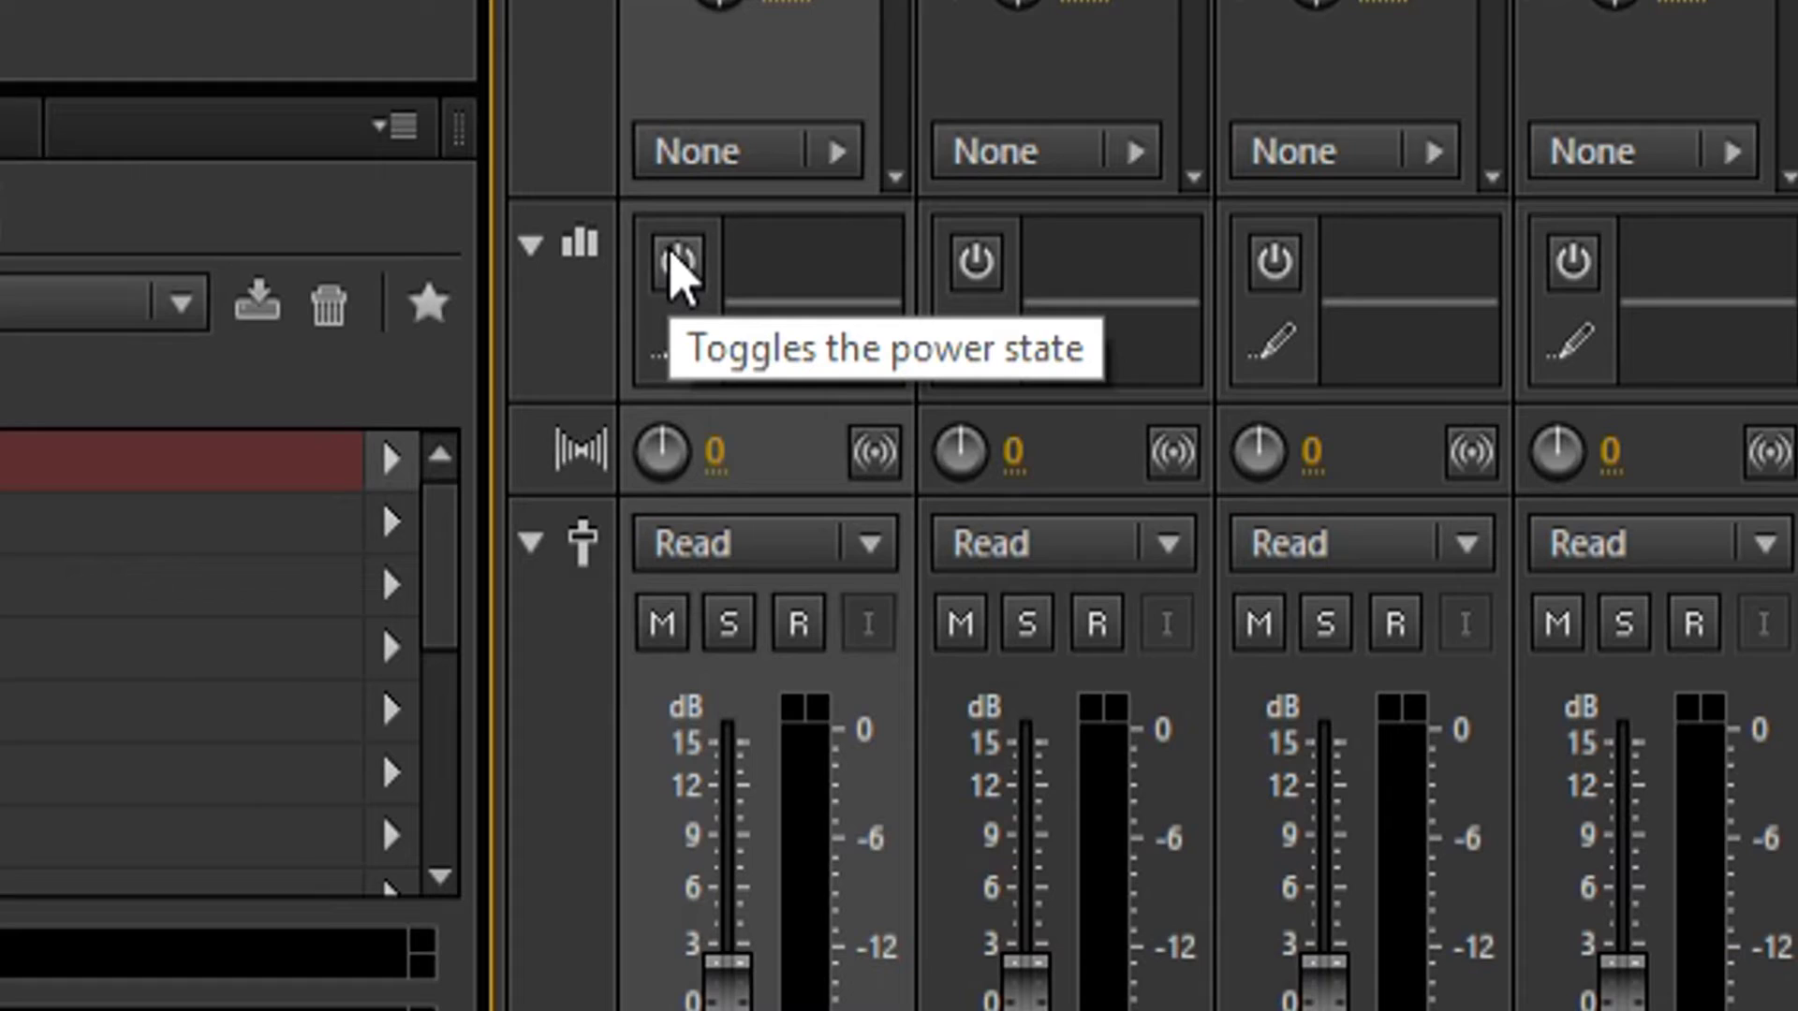
left_click(673, 257)
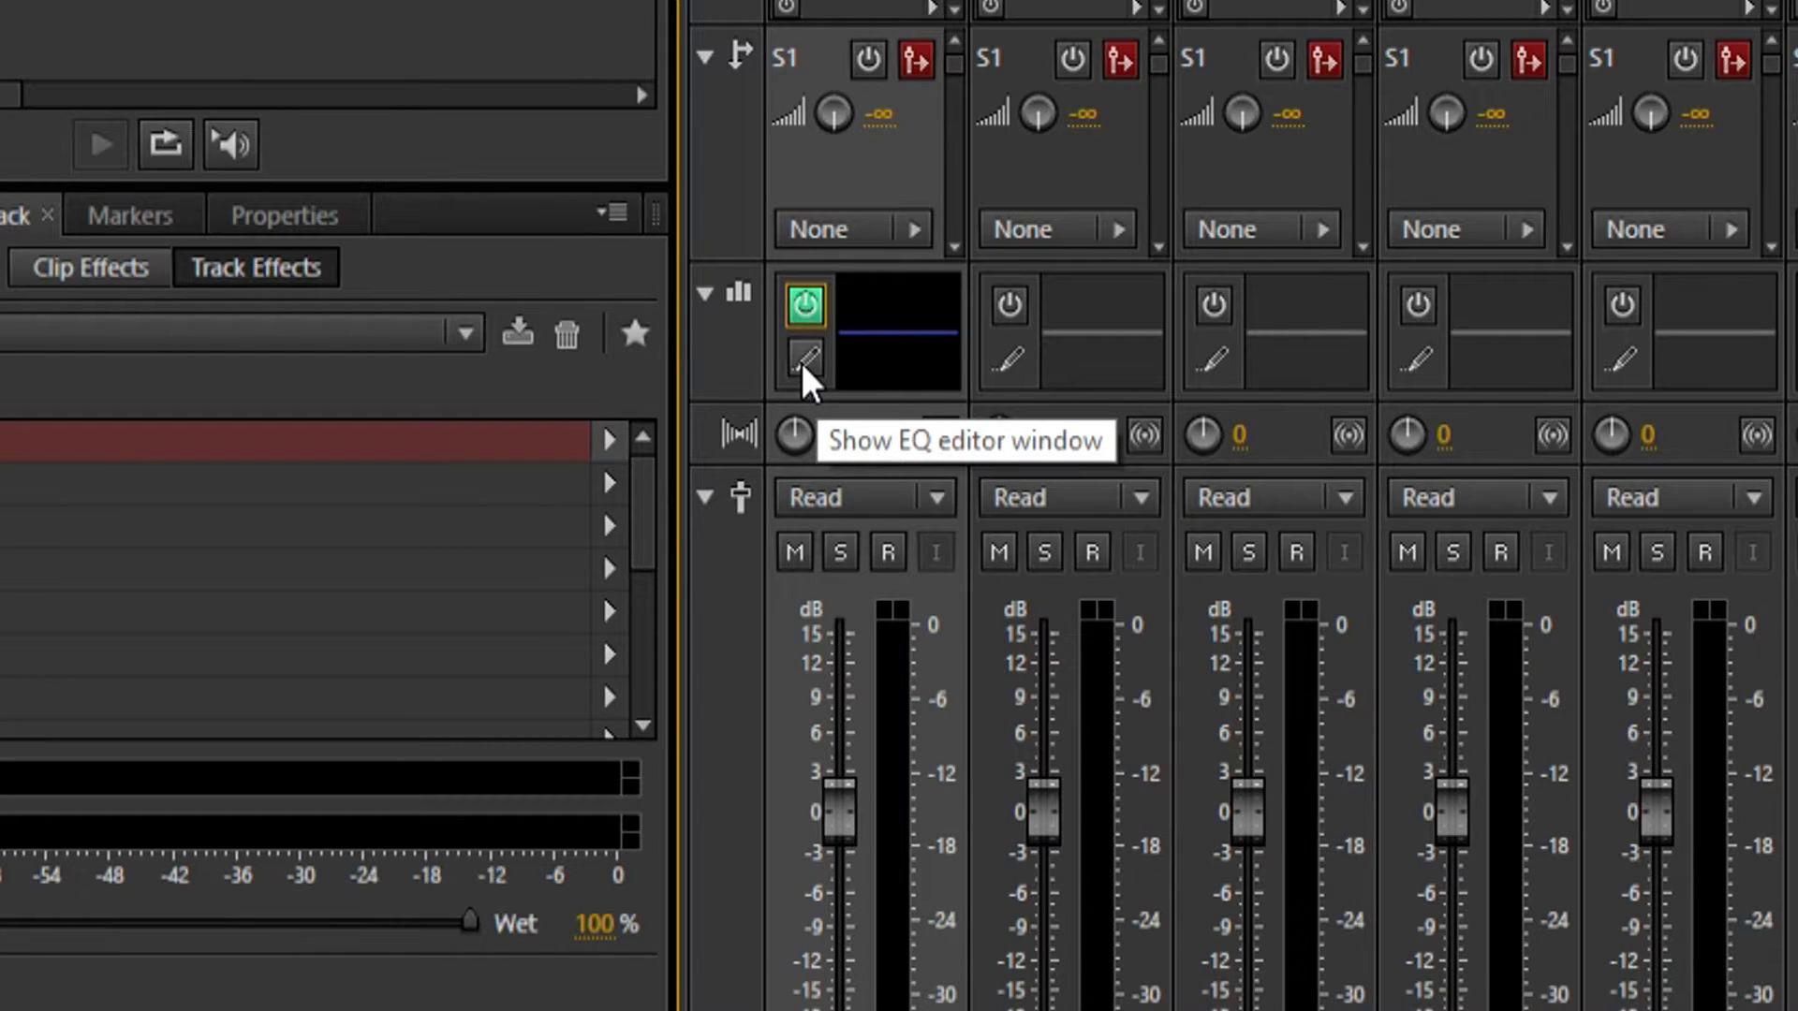
left_click(799, 357)
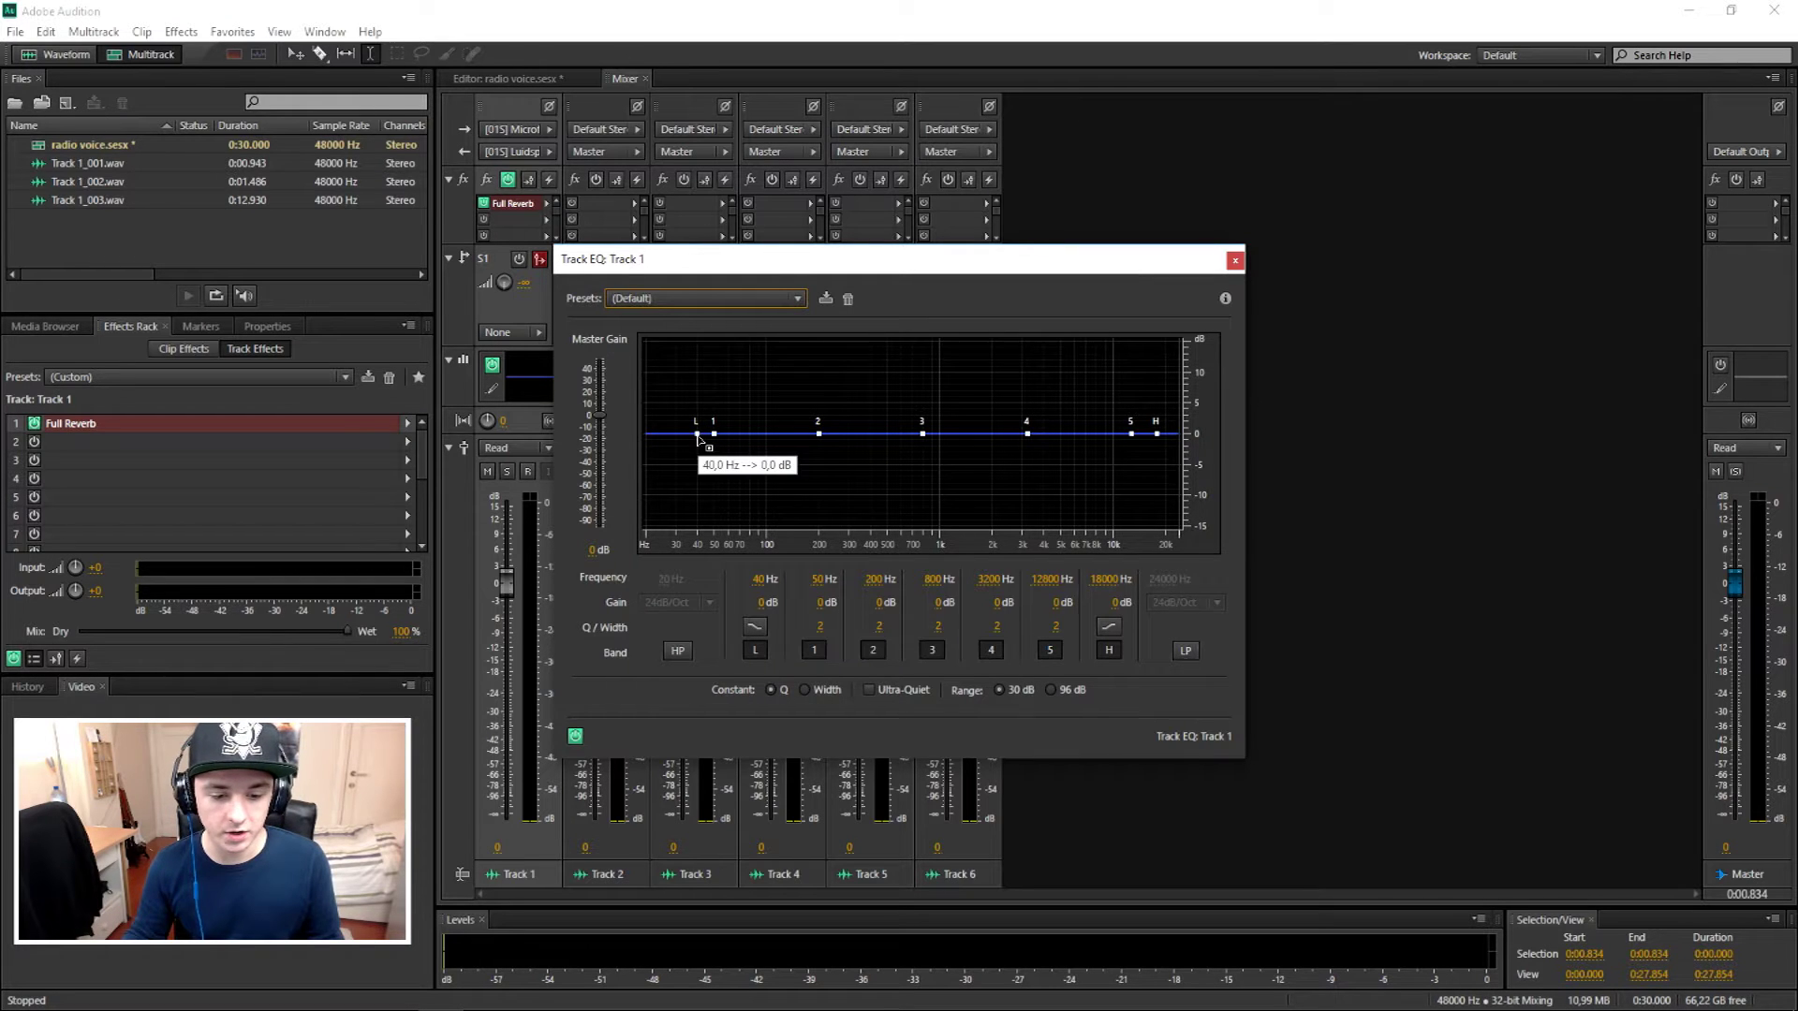
Boost the 40 Hz low shelf by about 15 dB, listening while adjusting.
left_click_drag(698, 436, 662, 401)
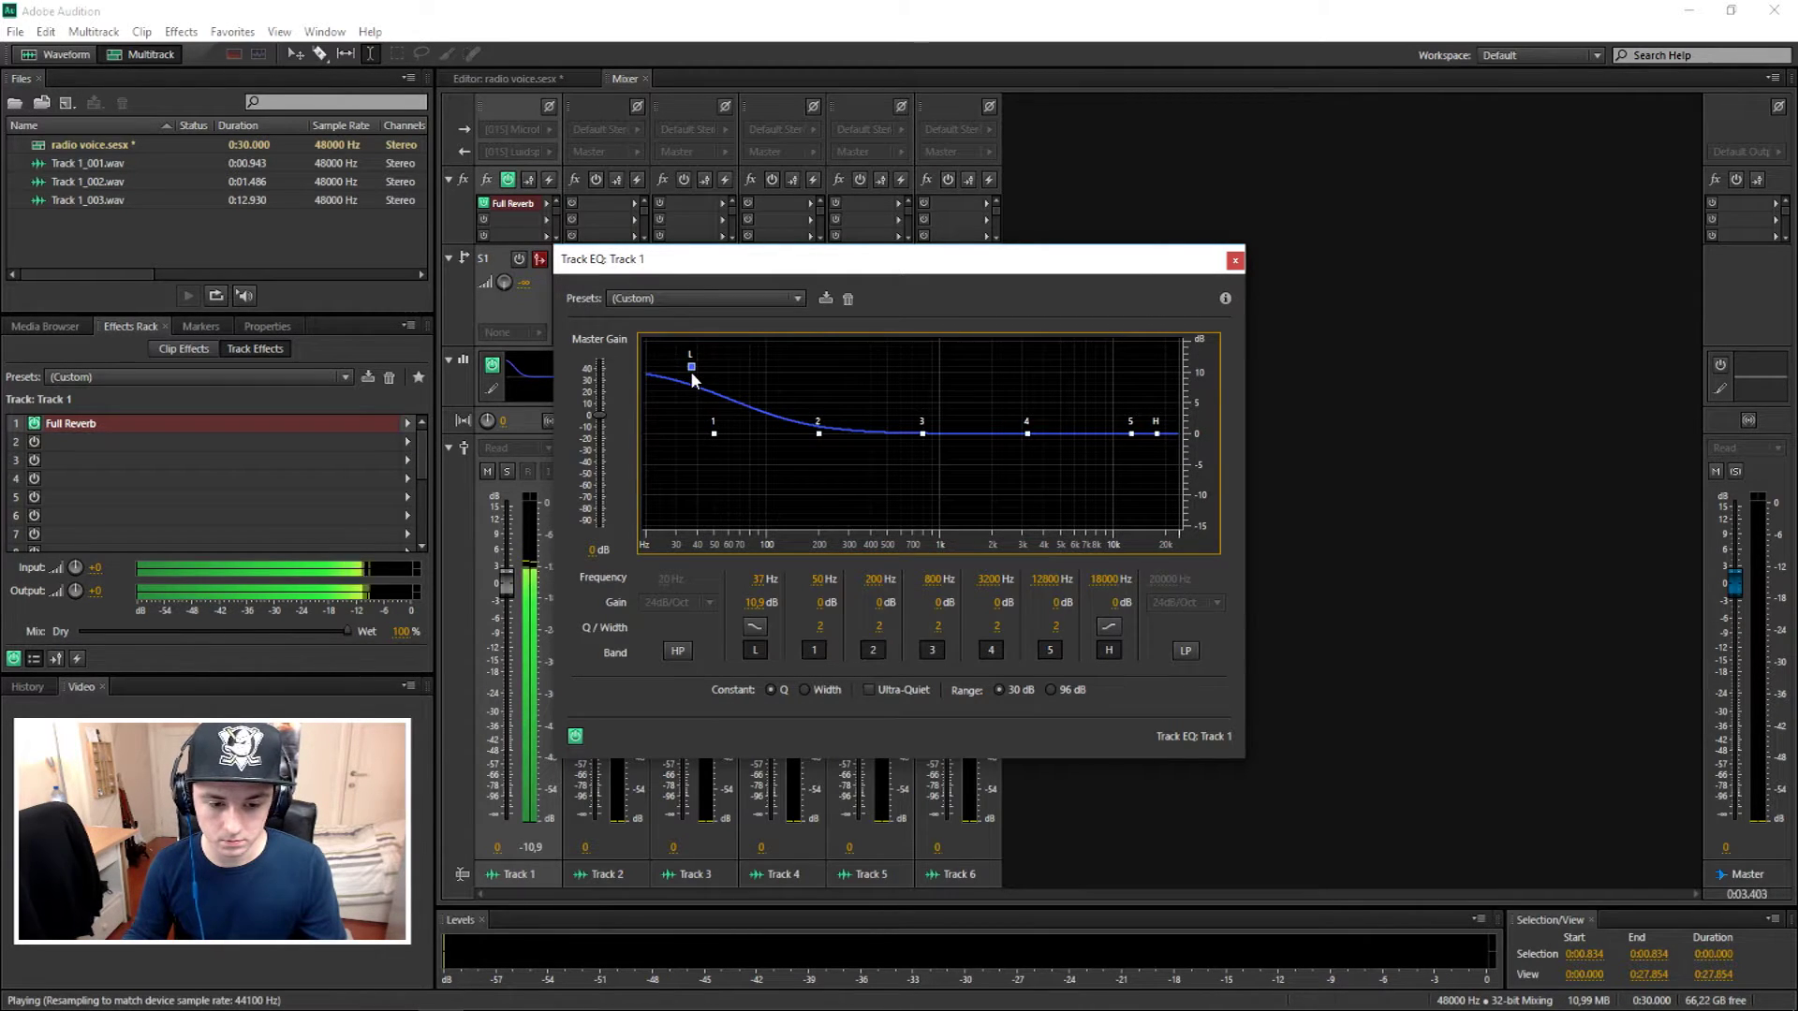
key("space")
left_click_drag(693, 367, 698, 340)
key("space")
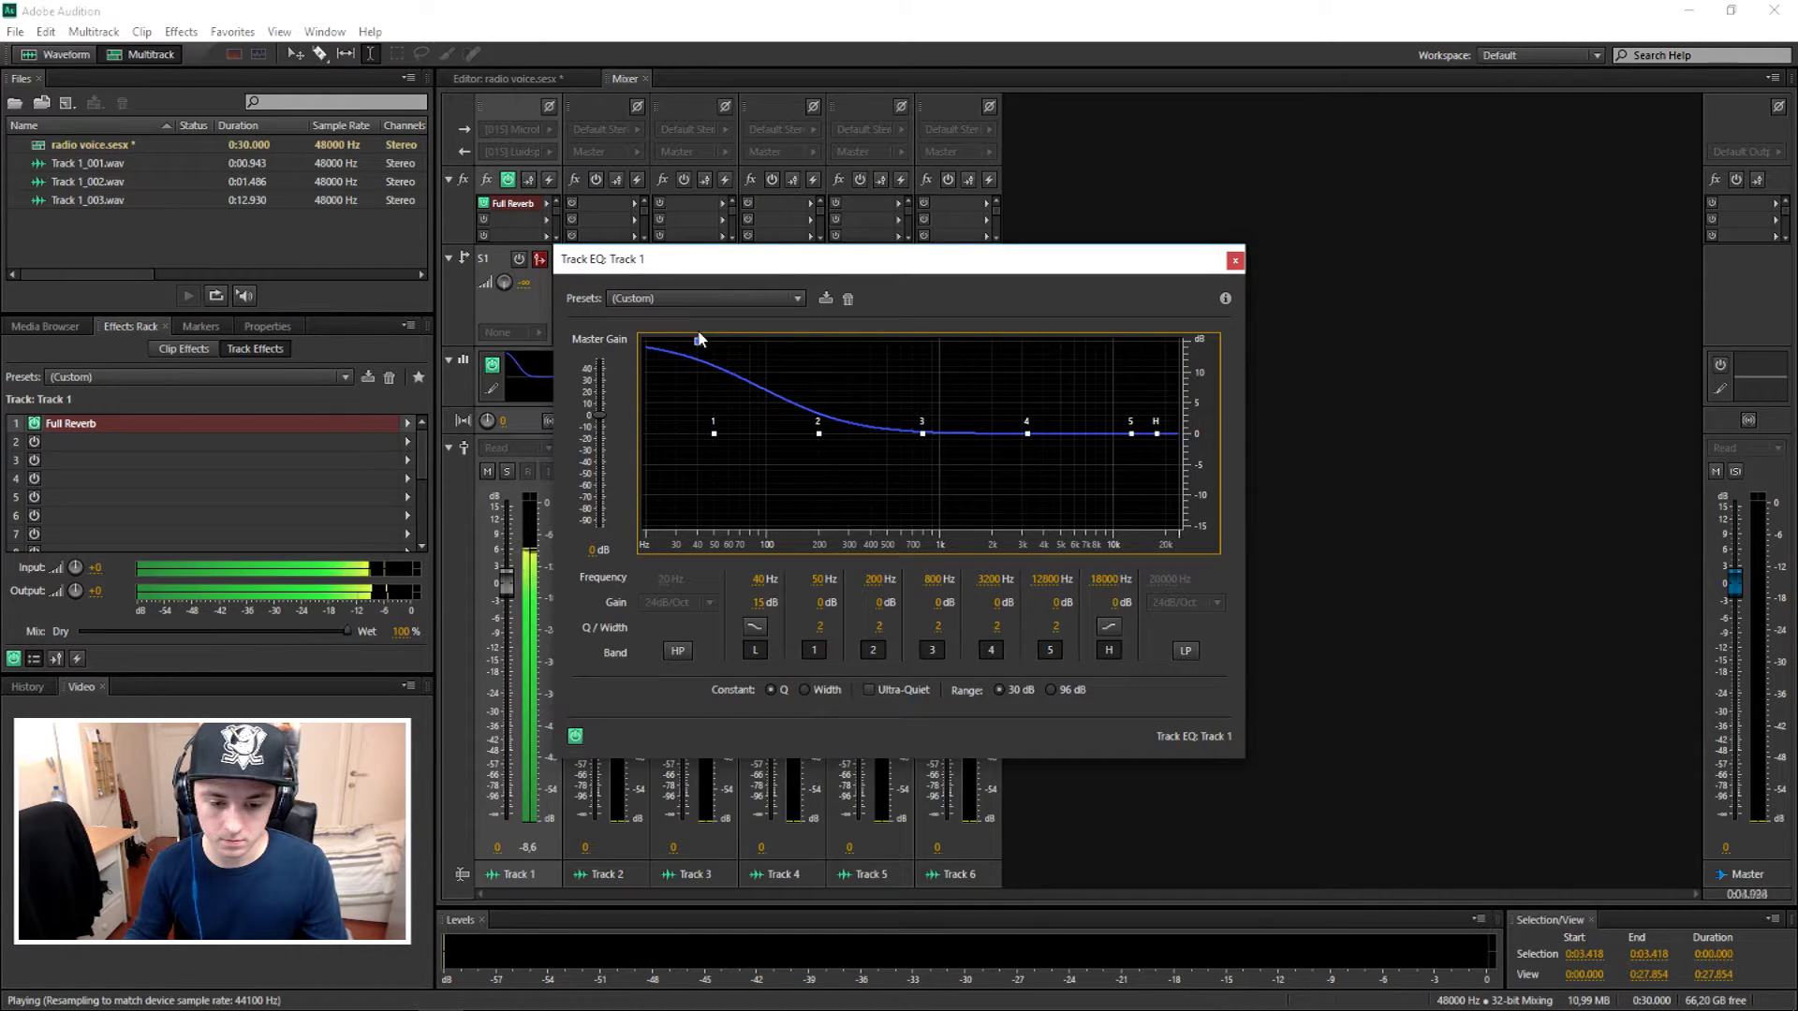
mouse_move(699, 343)
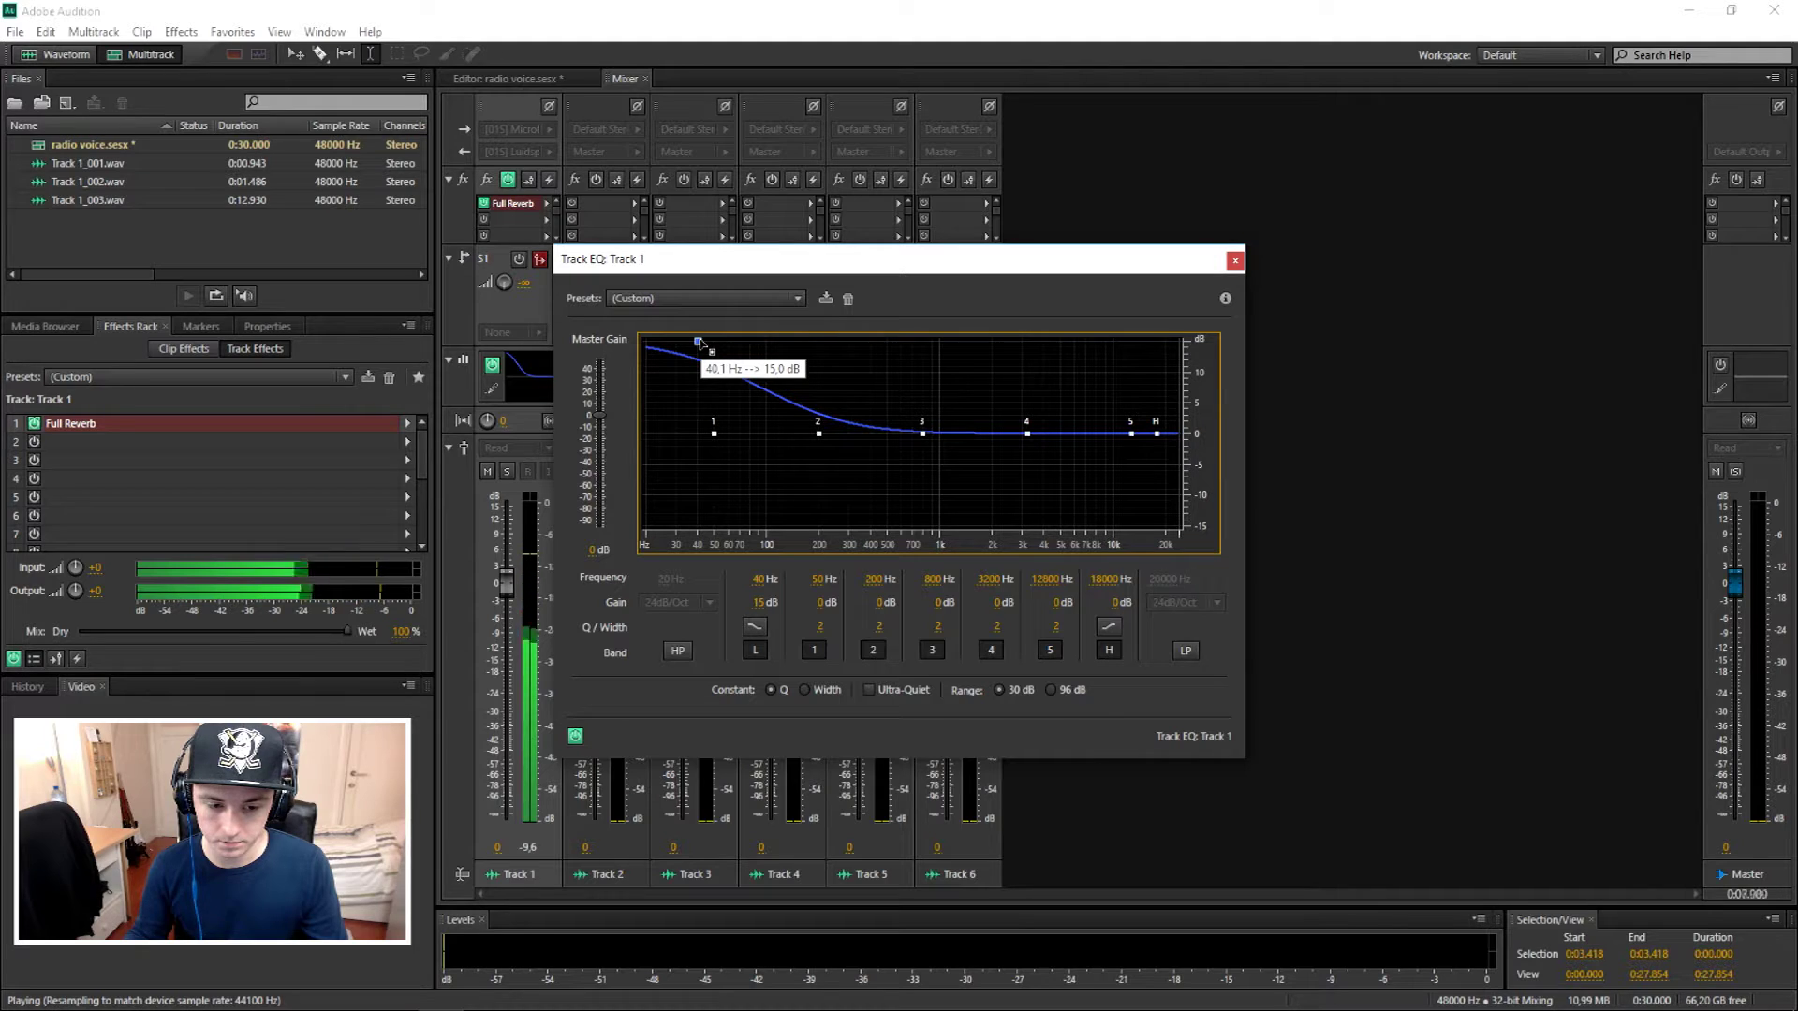
key("space")
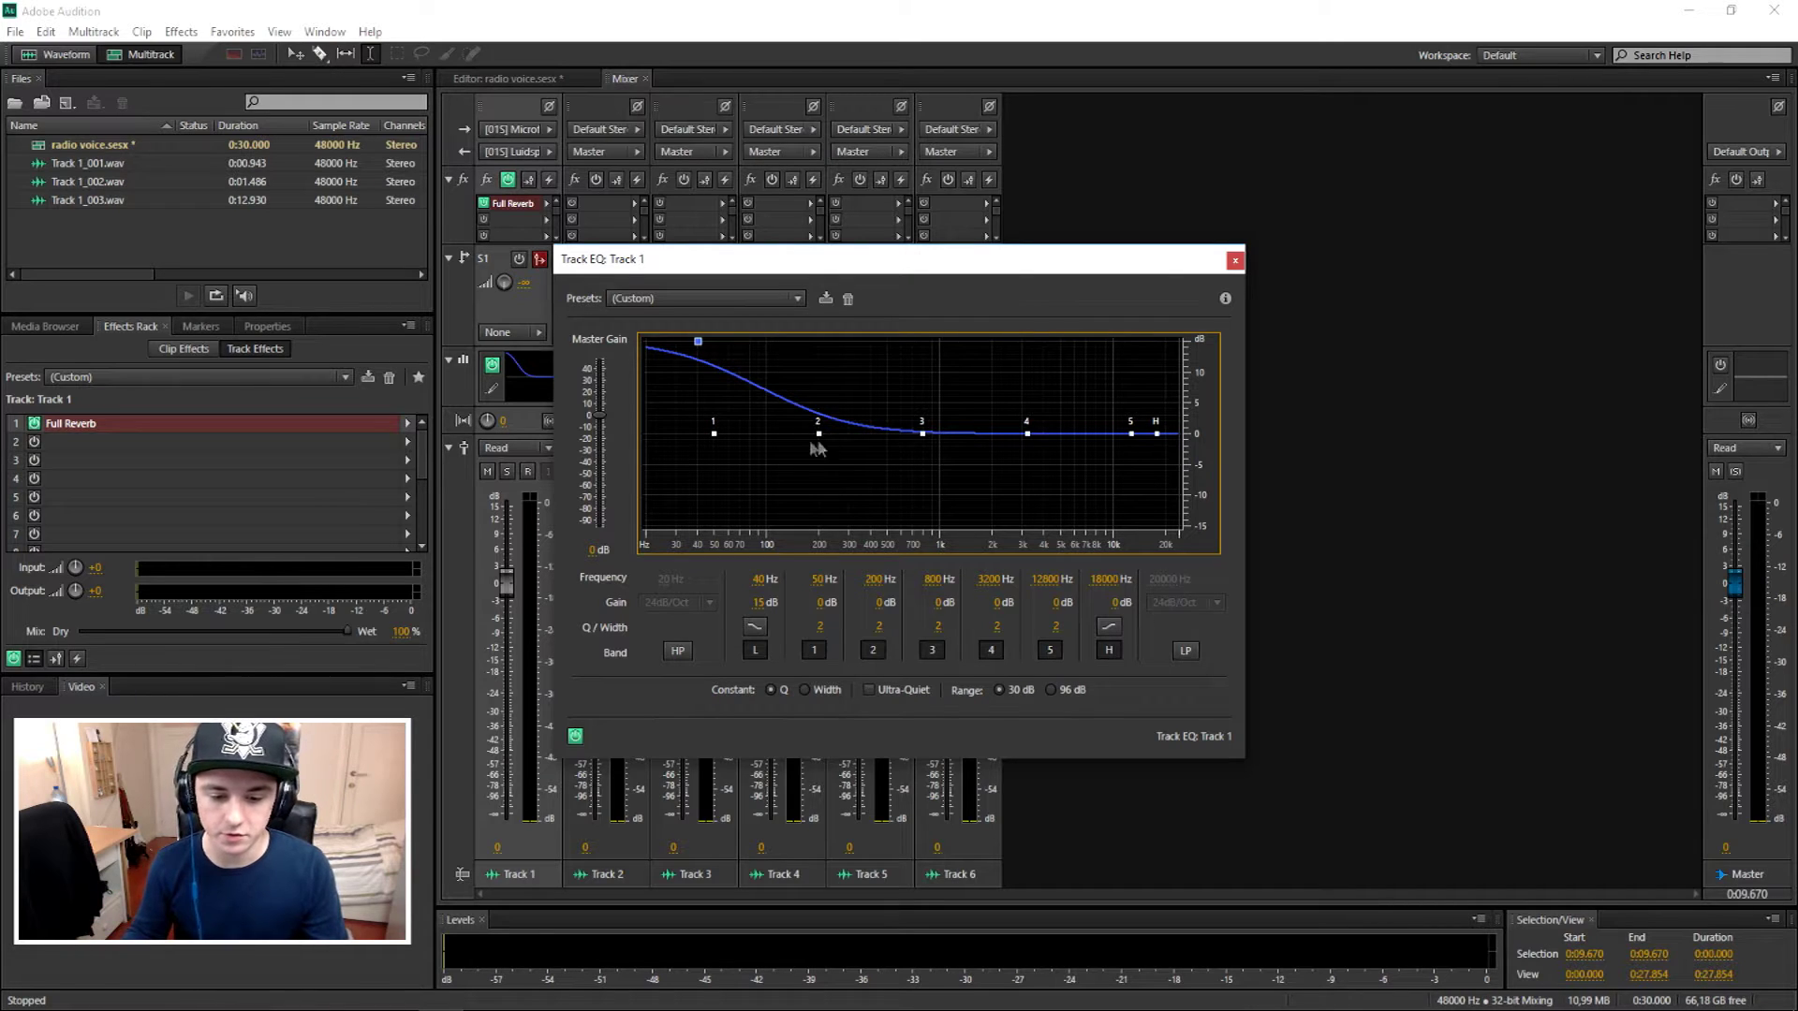
Pull band 2 down into a 7.6 dB cut at 215 Hz during playback.
mouse_move(817, 436)
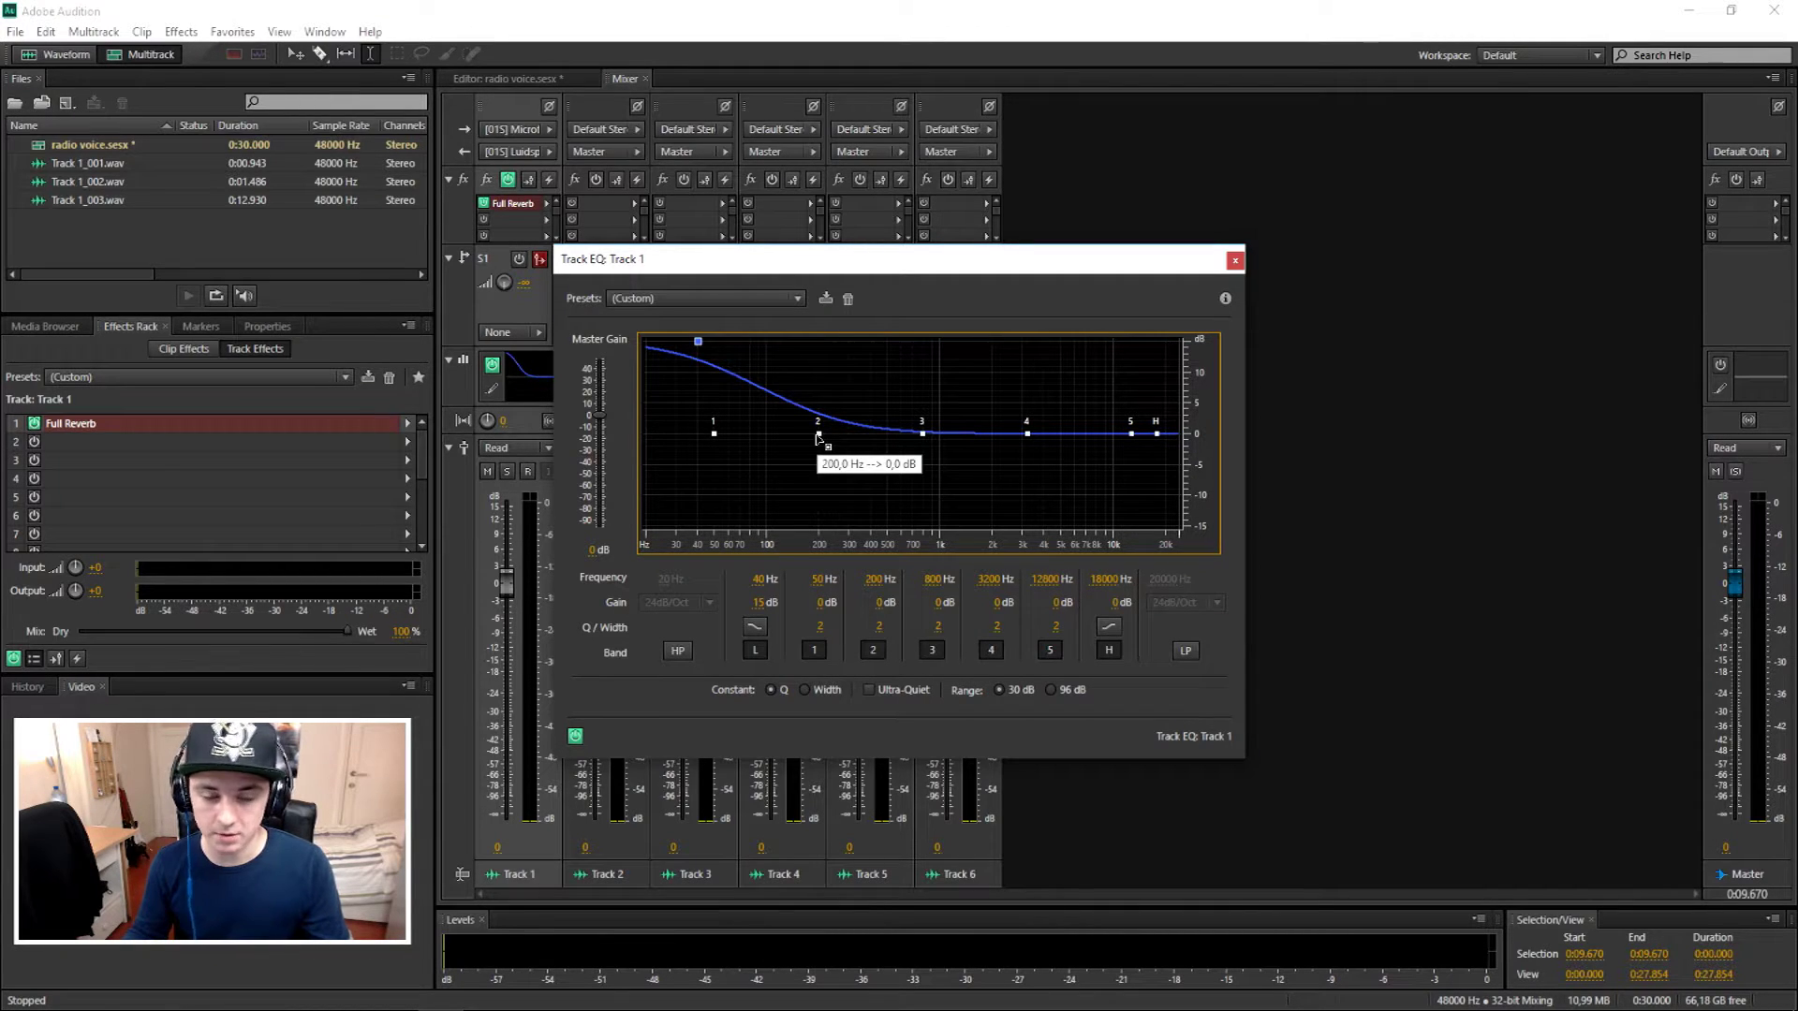
key("space")
left_click_drag(818, 437, 821, 487)
left_click_drag(821, 488, 825, 483)
key("space")
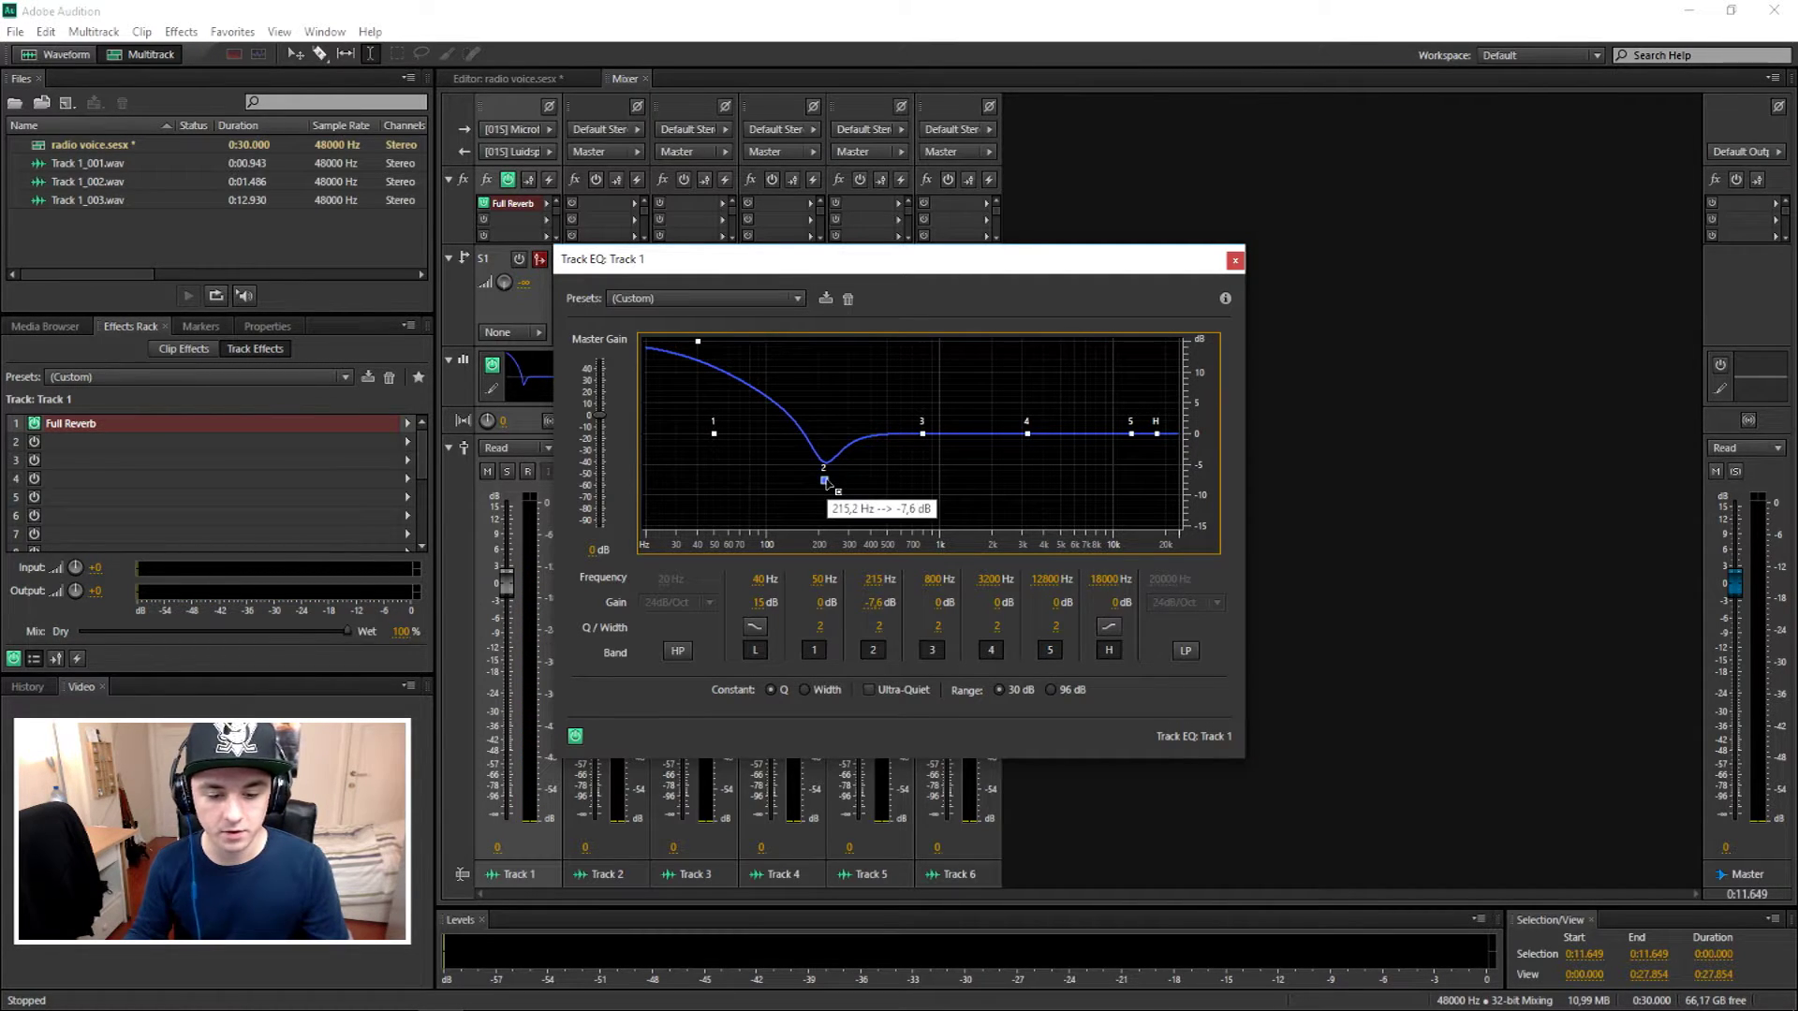
Listen to the EQ'd voice track from the multitrack timeline.
left_click(498, 83)
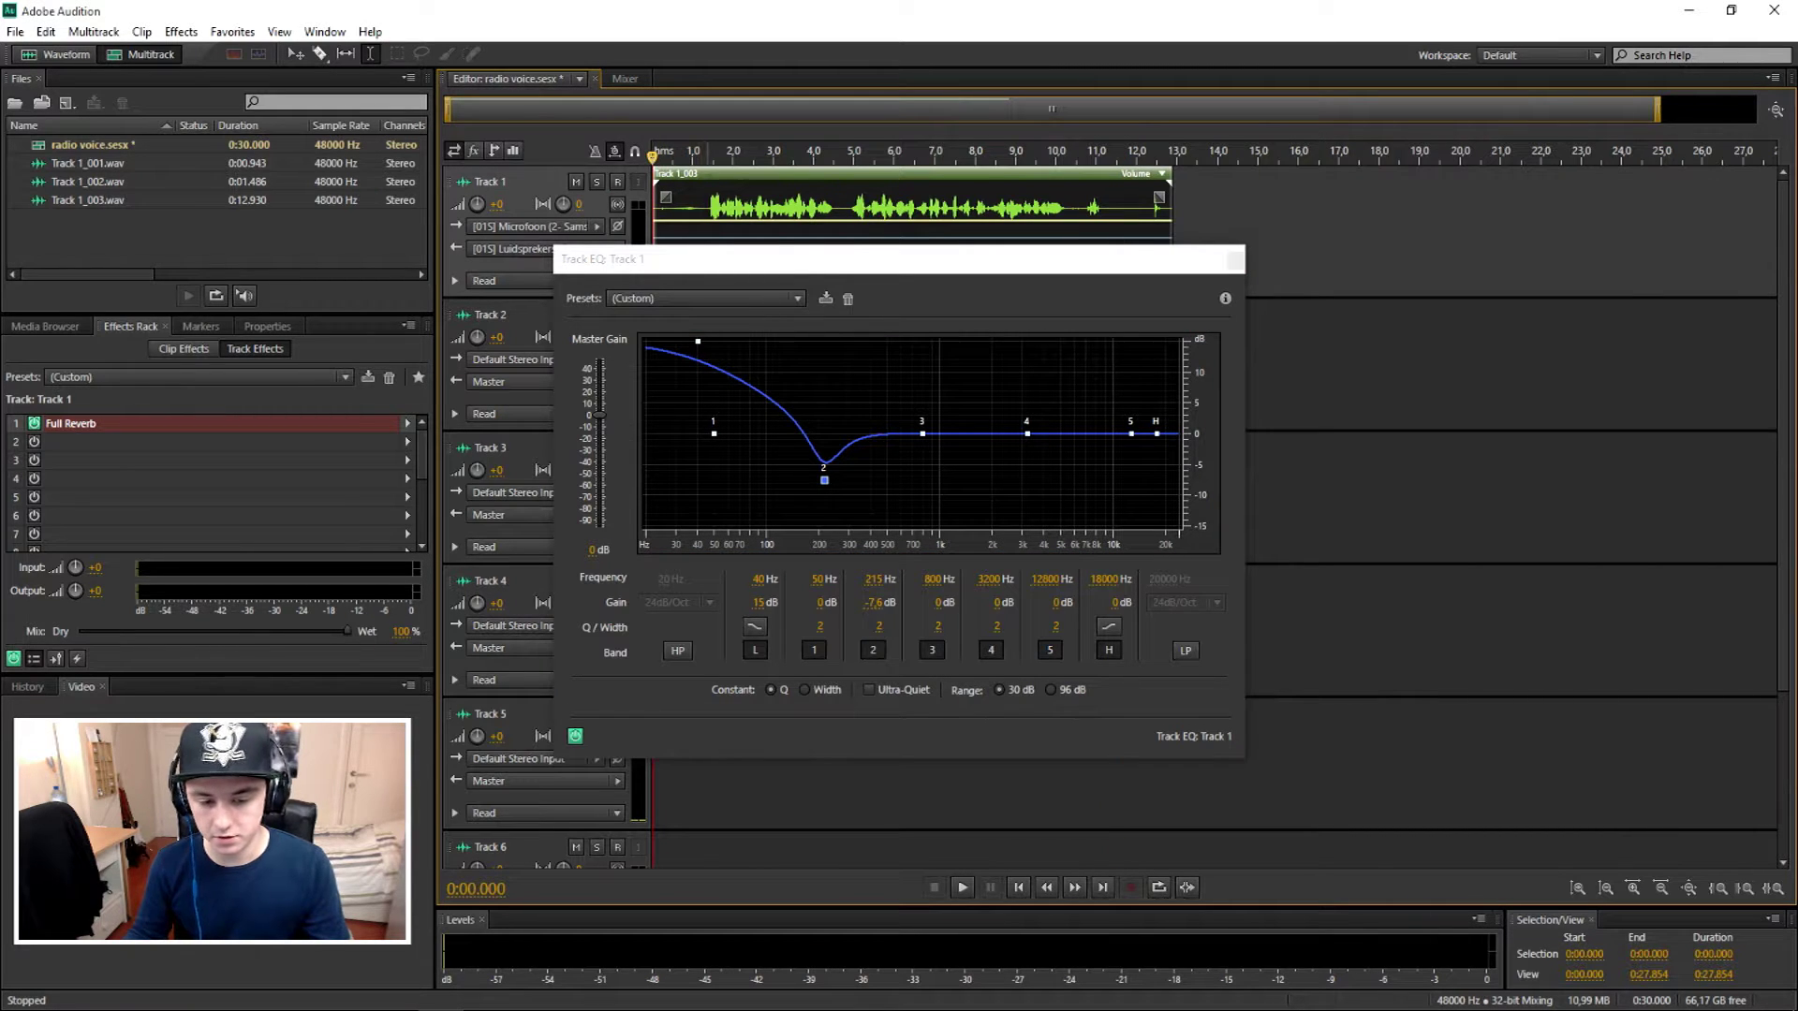
key("space")
key("alt+2")
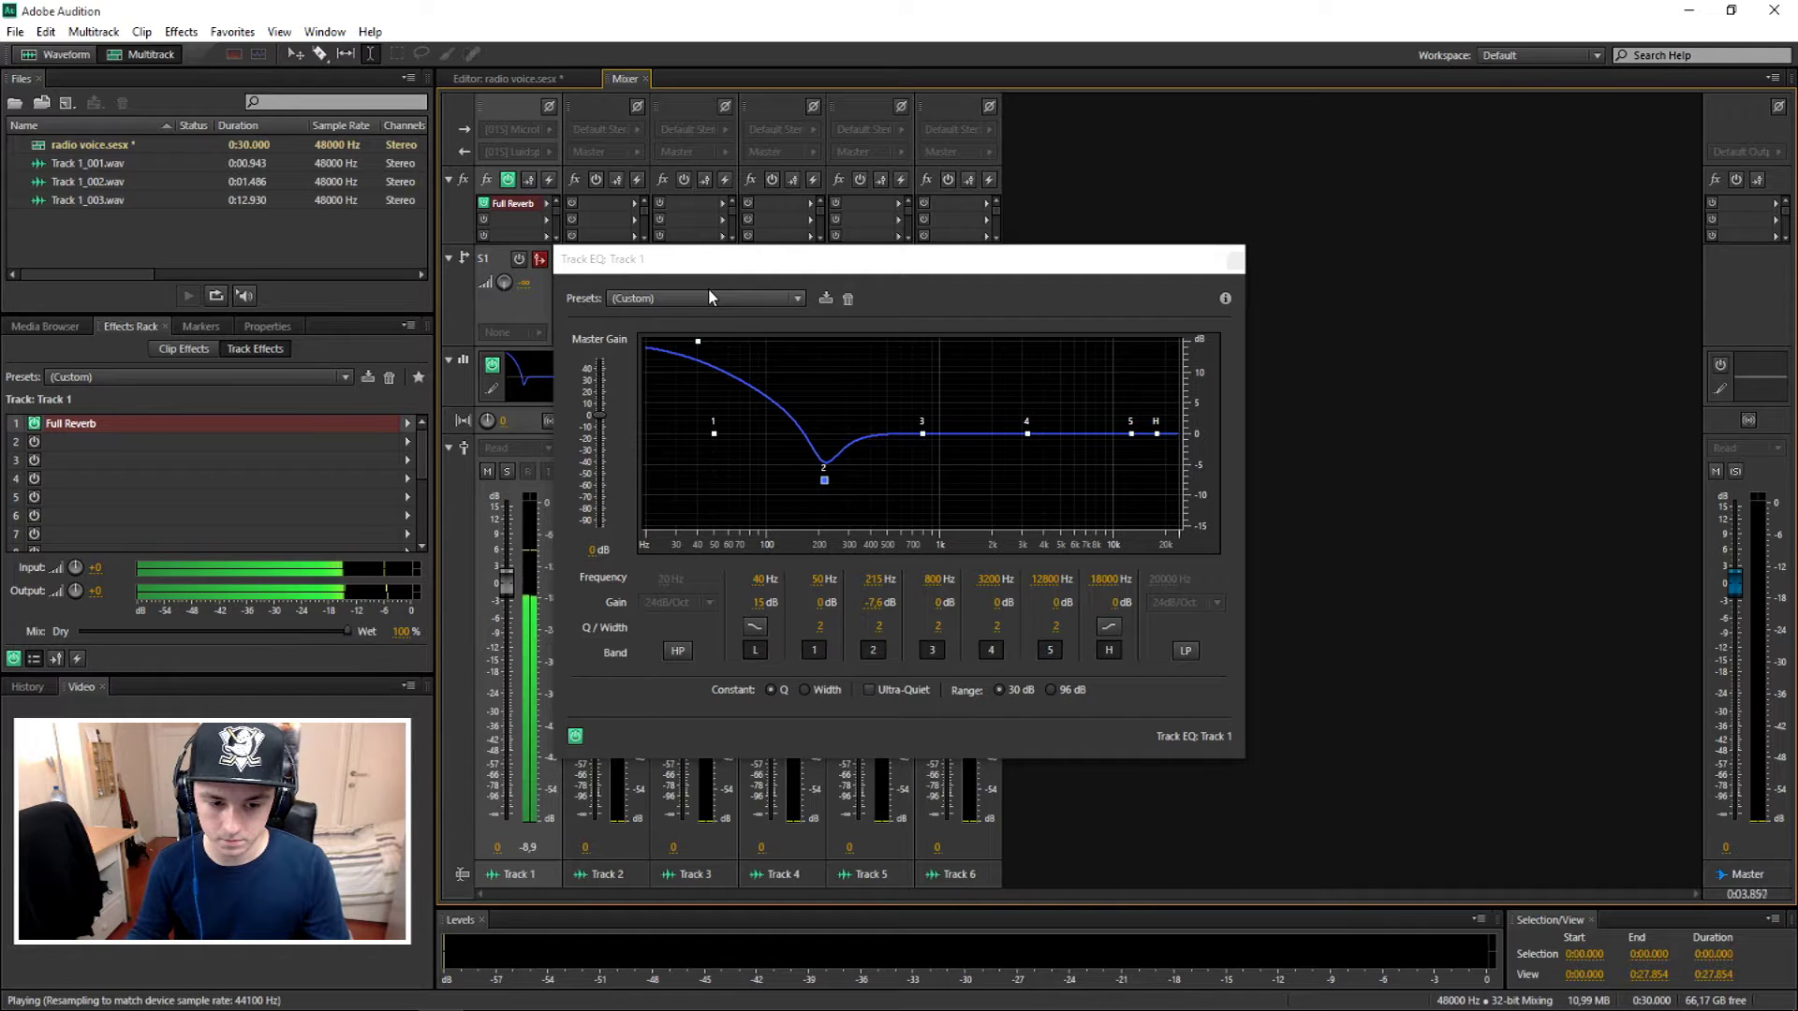
key("space")
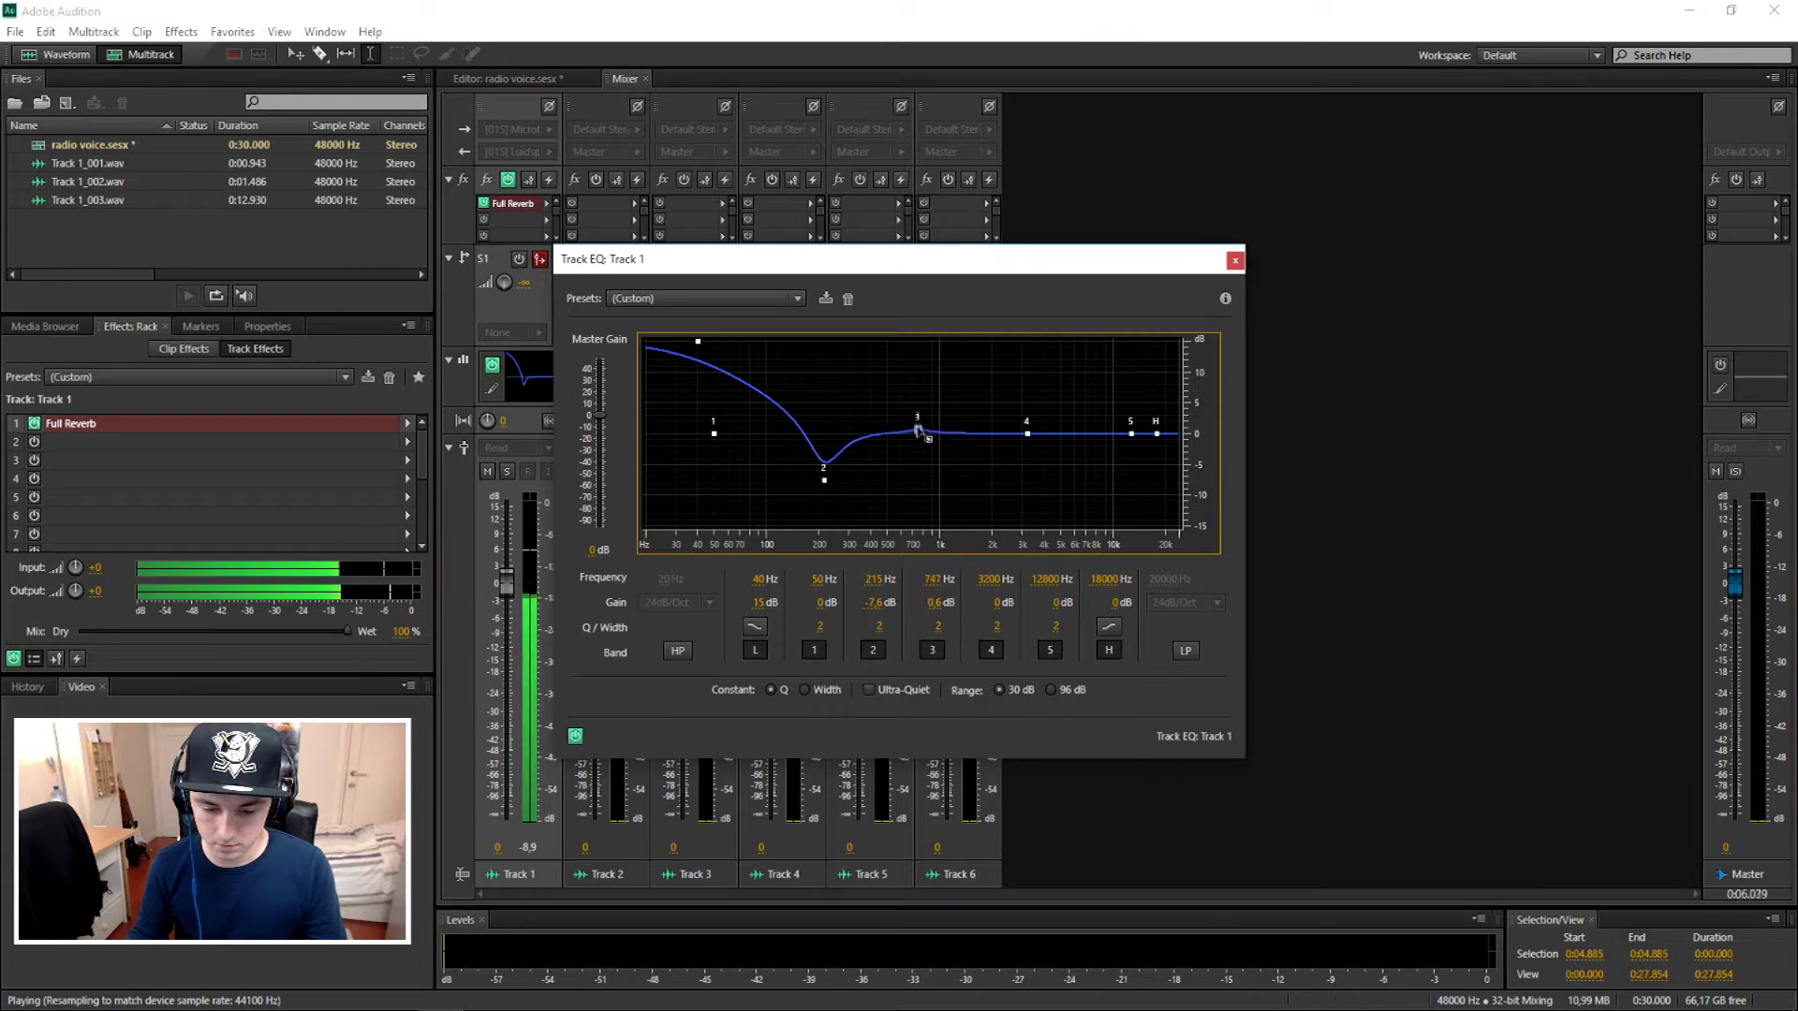
Drag band 3 down into a -7.7 dB cut at 1044 Hz.
left_click_drag(800, 451, 793, 248)
left_click_drag(919, 372, 945, 484)
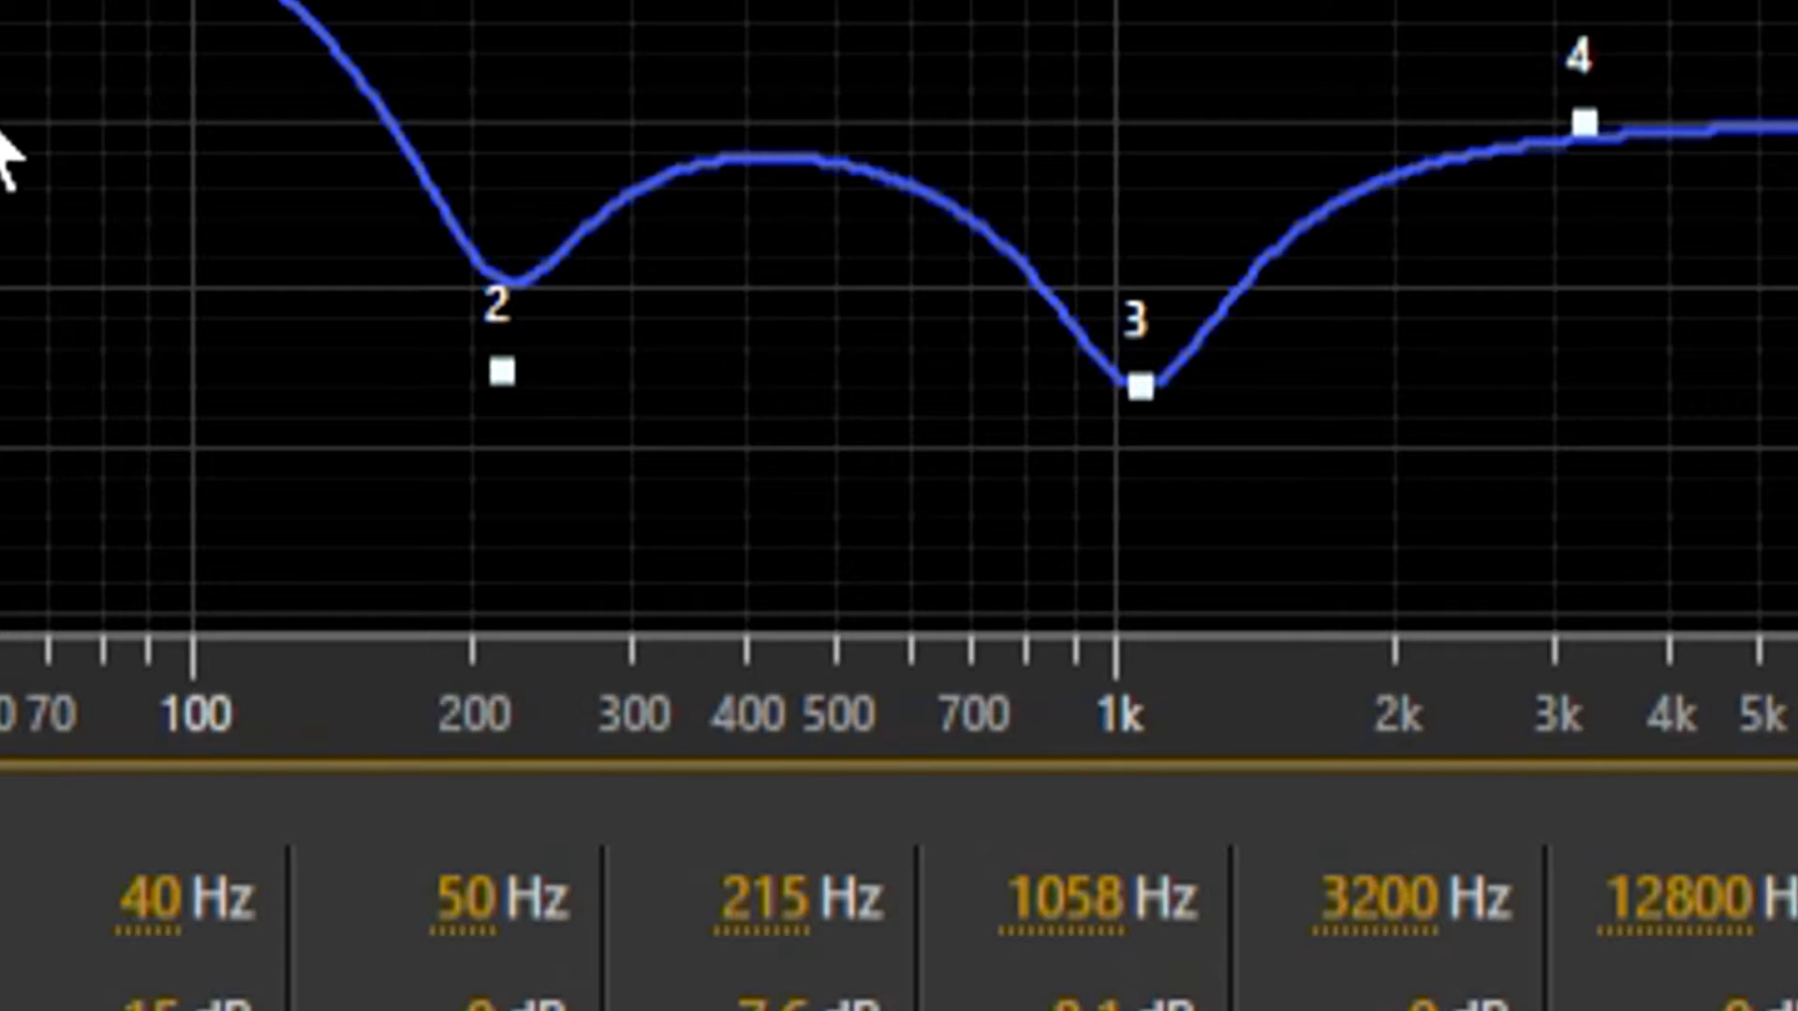
left_click_drag(714, 434, 711, 432)
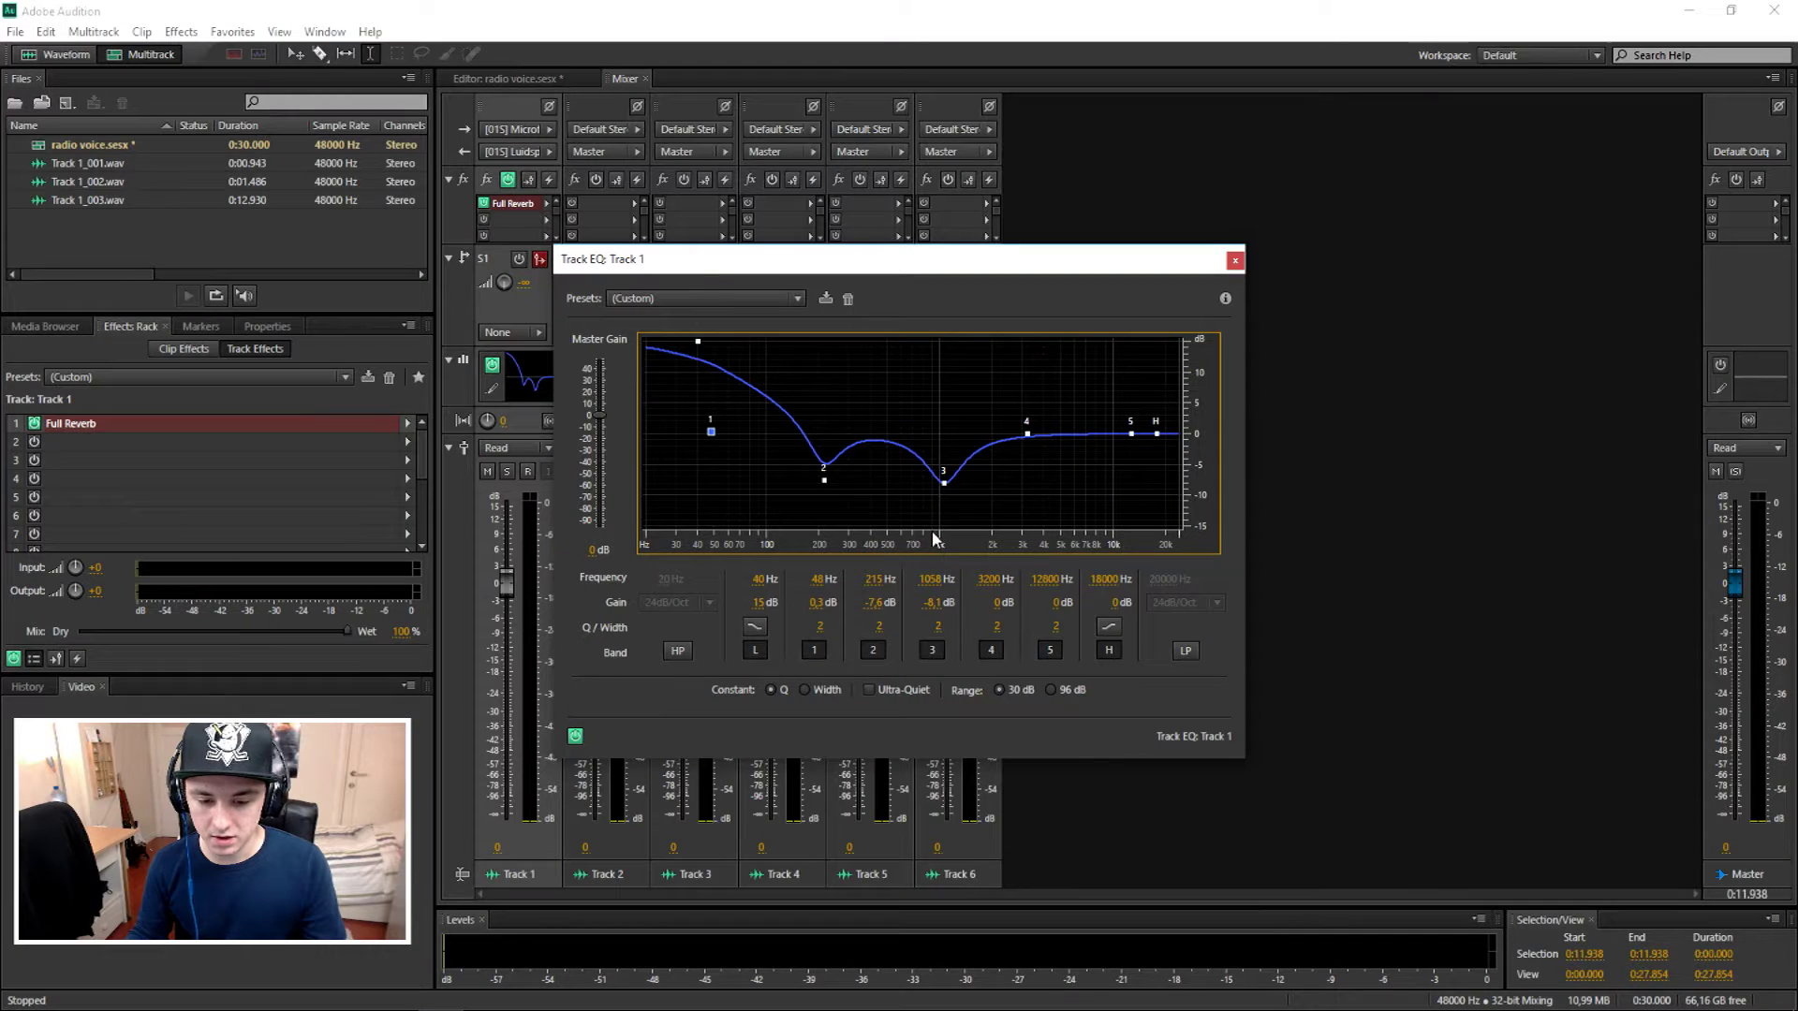
left_click_drag(944, 484, 944, 483)
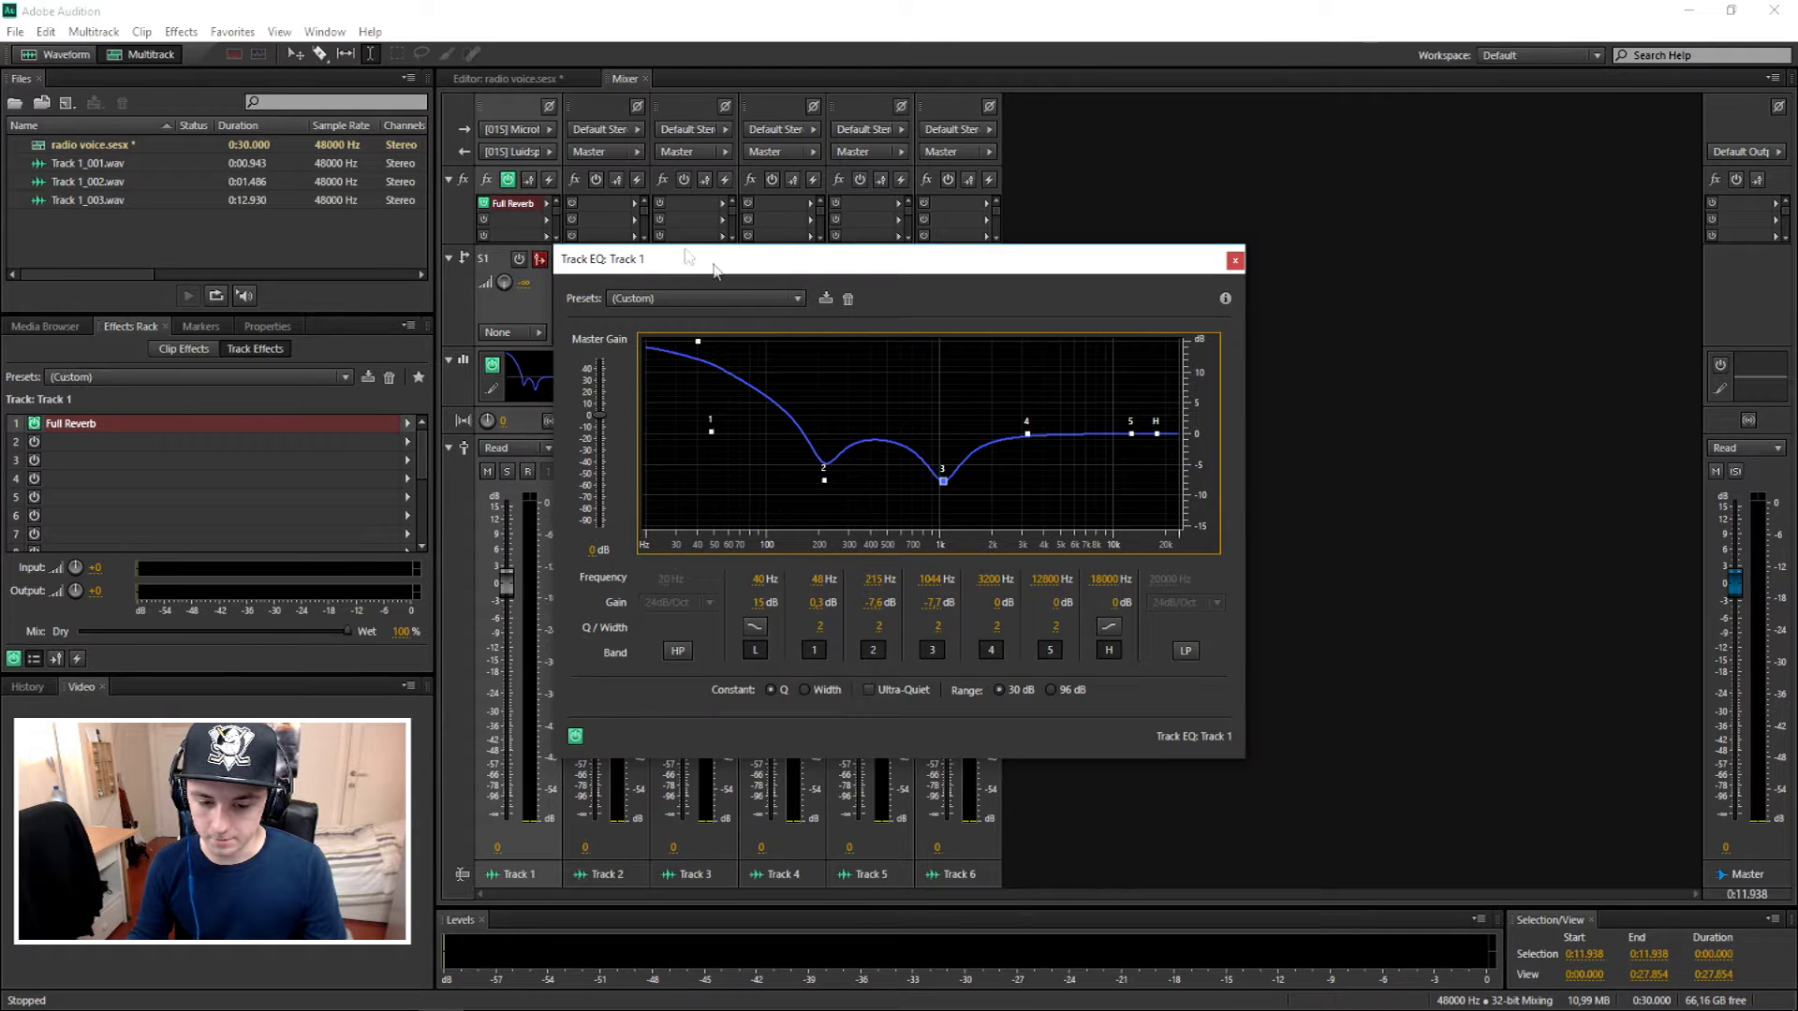
Play the session back to audition the new mid cut.
left_click(547, 75)
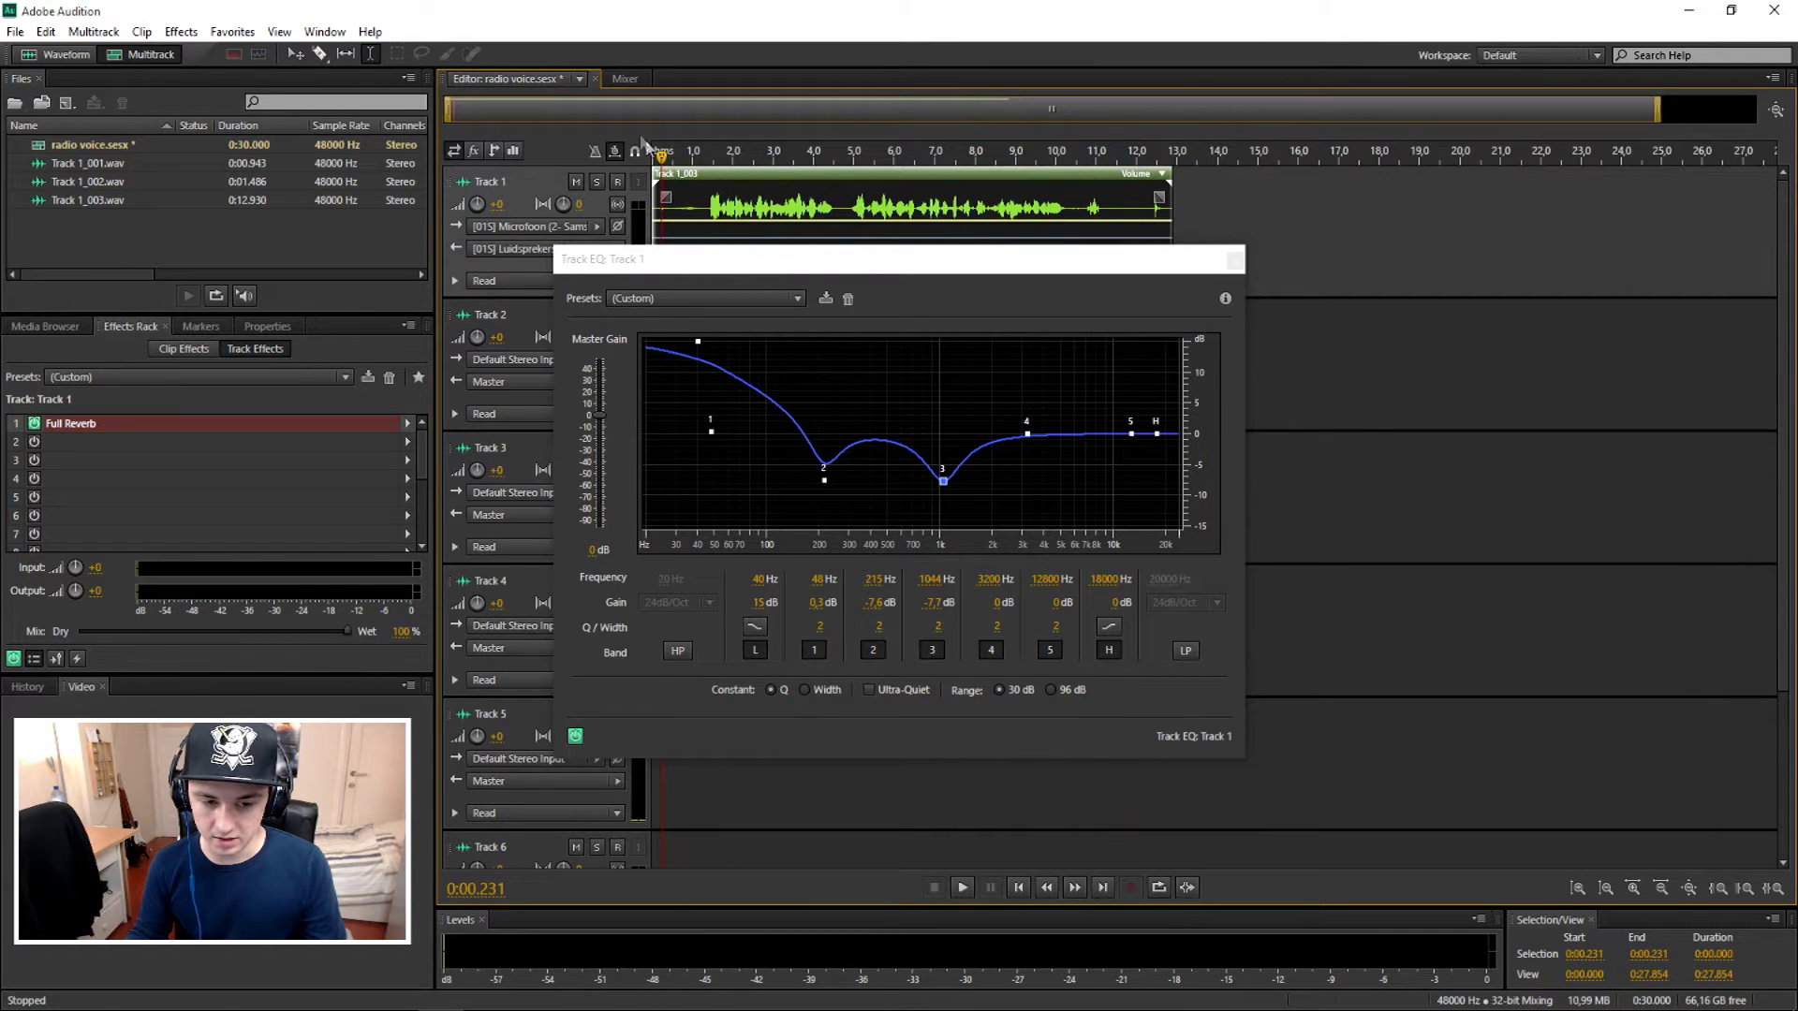
key("space")
left_click(625, 78)
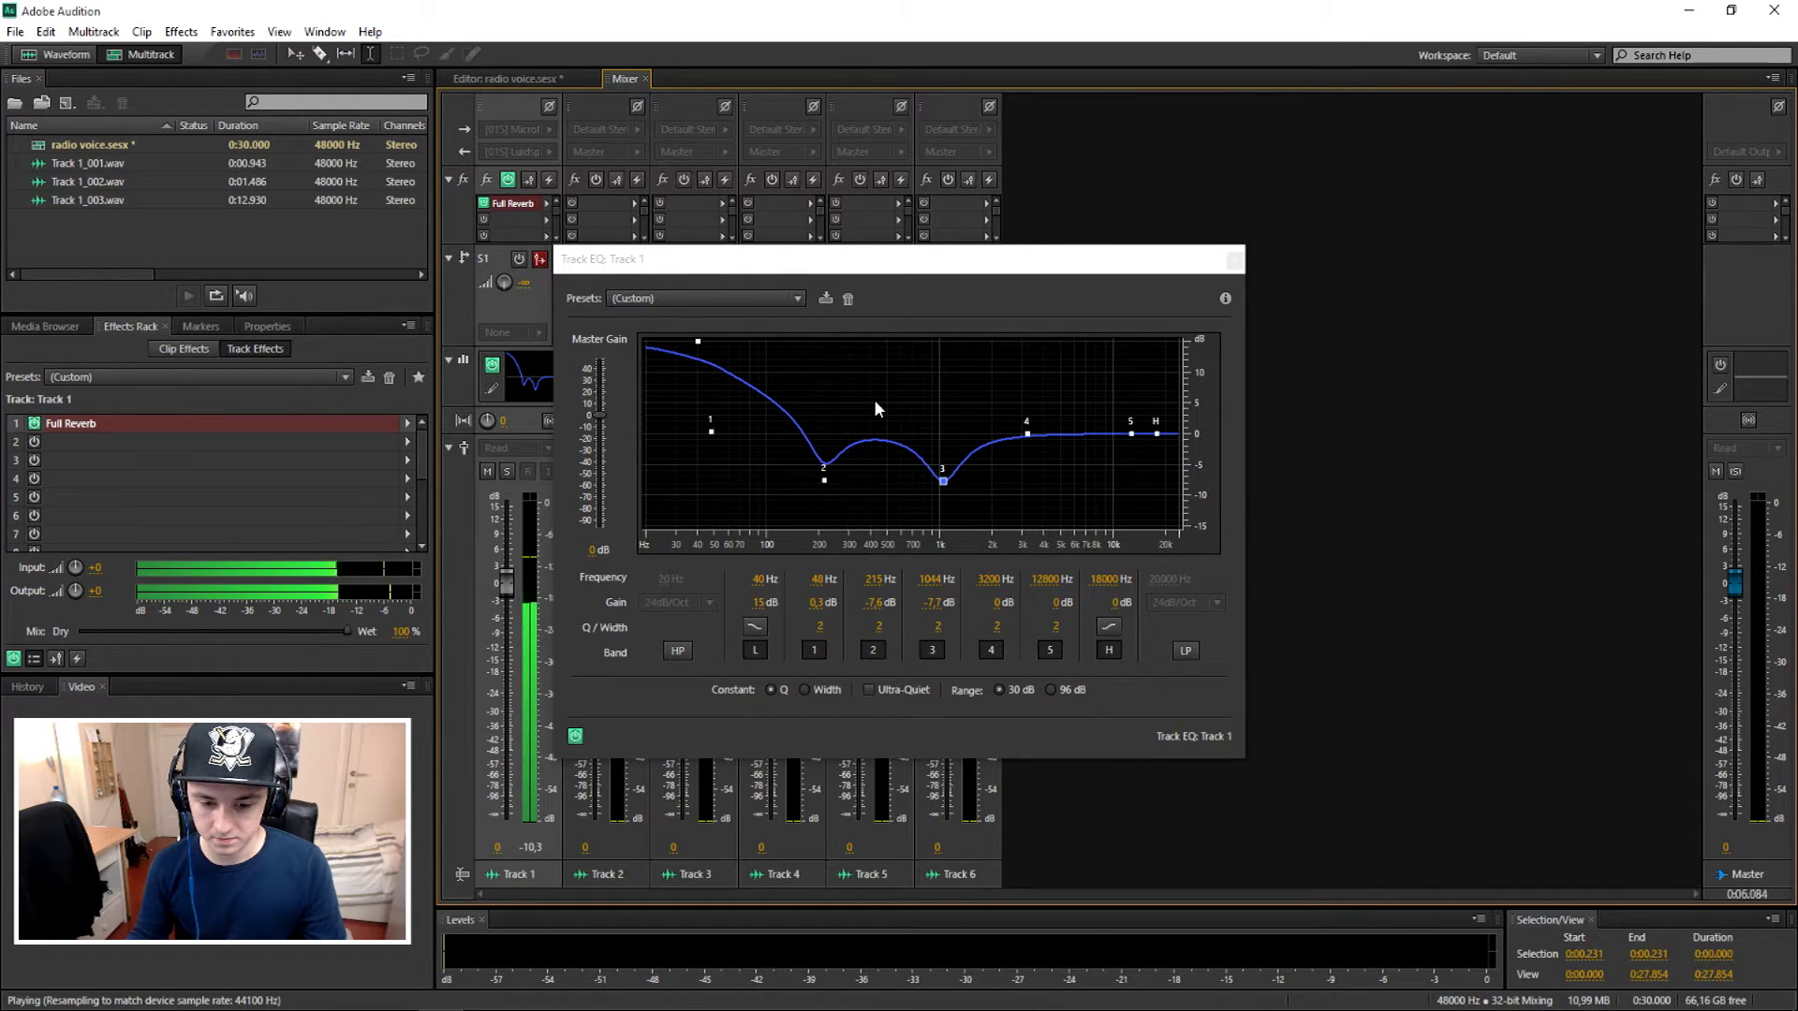
key("space")
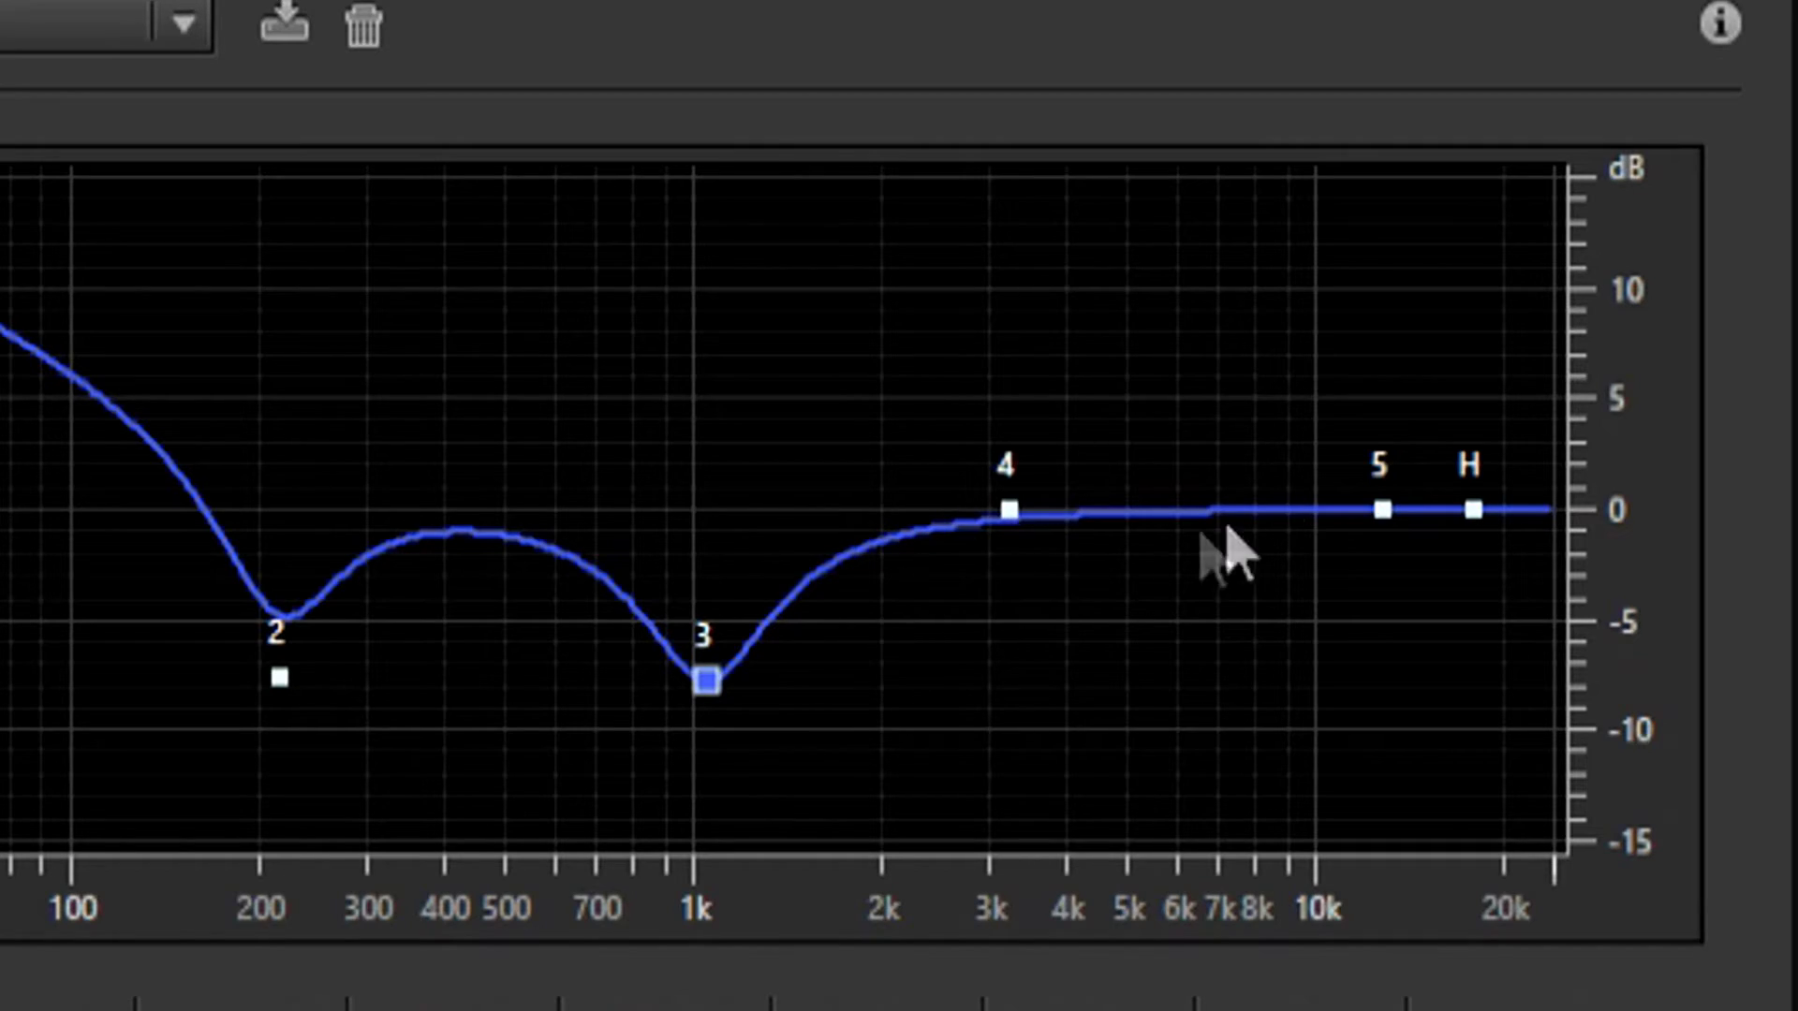
Raise the high shelf to about 10.4 dB at 20931 Hz while the session plays.
mouse_move(1158, 437)
left_click_drag(1480, 515, 1490, 498)
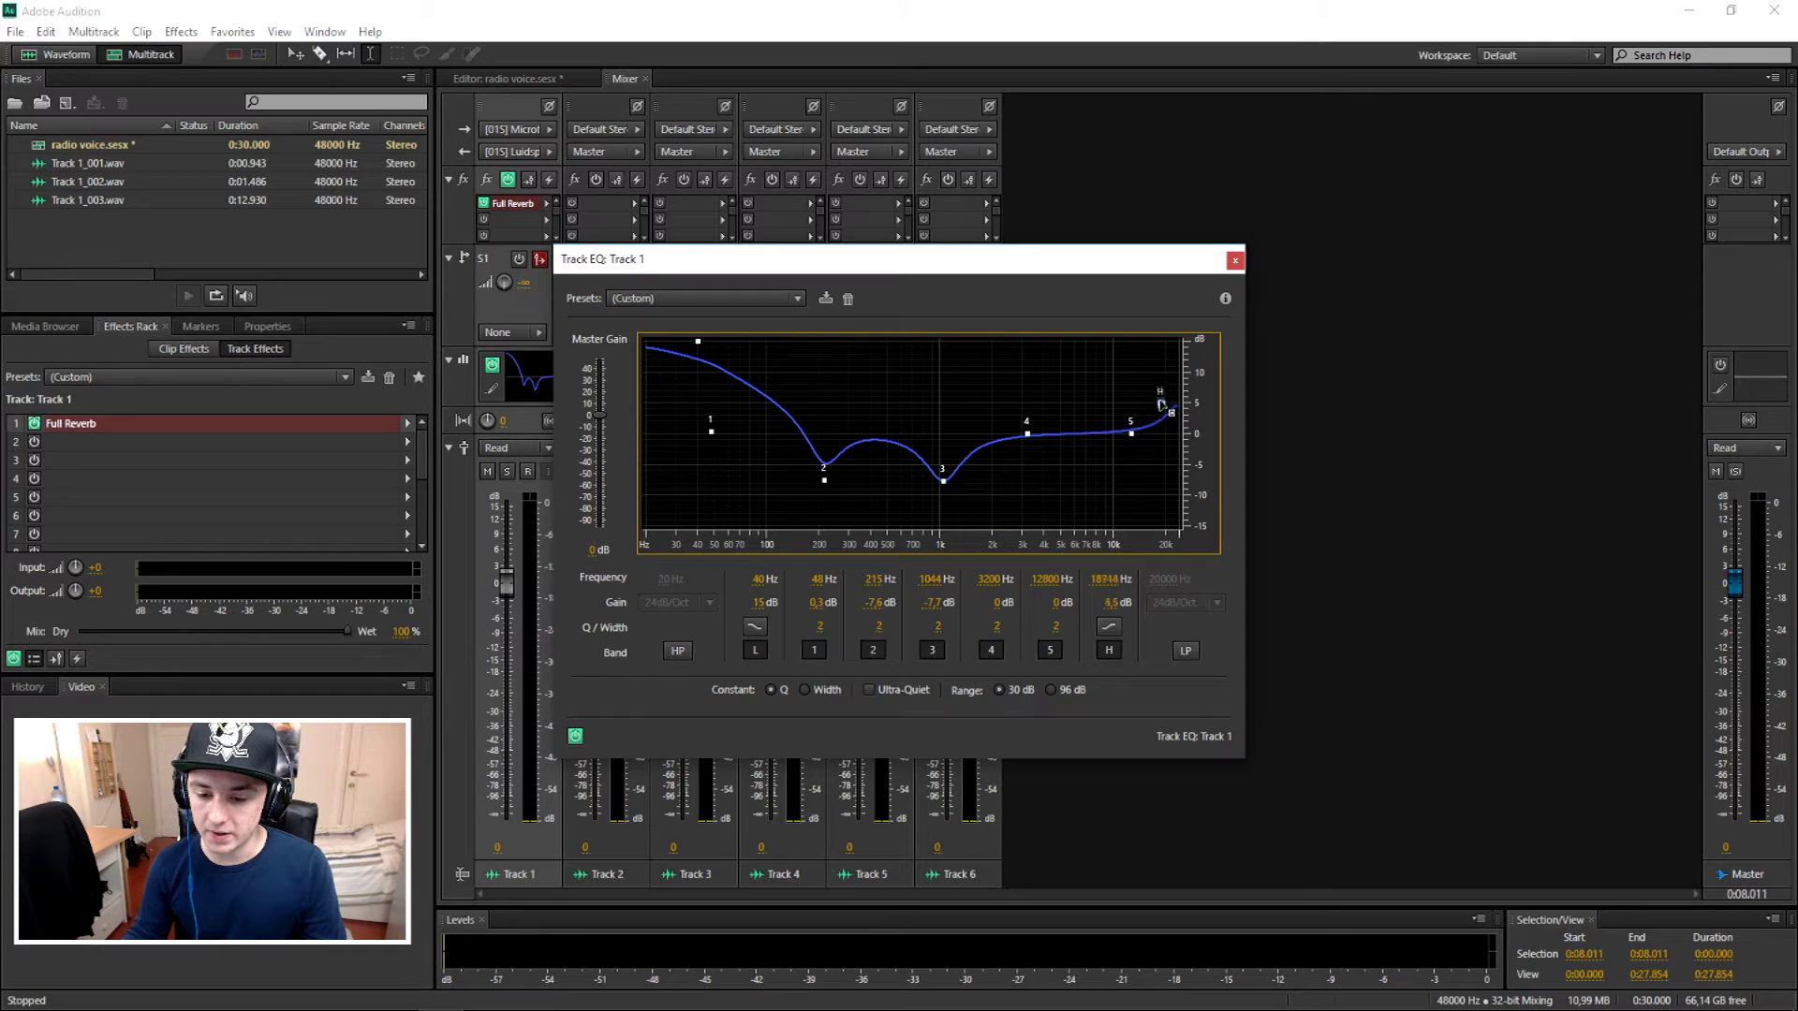
left_click(550, 77)
key("space")
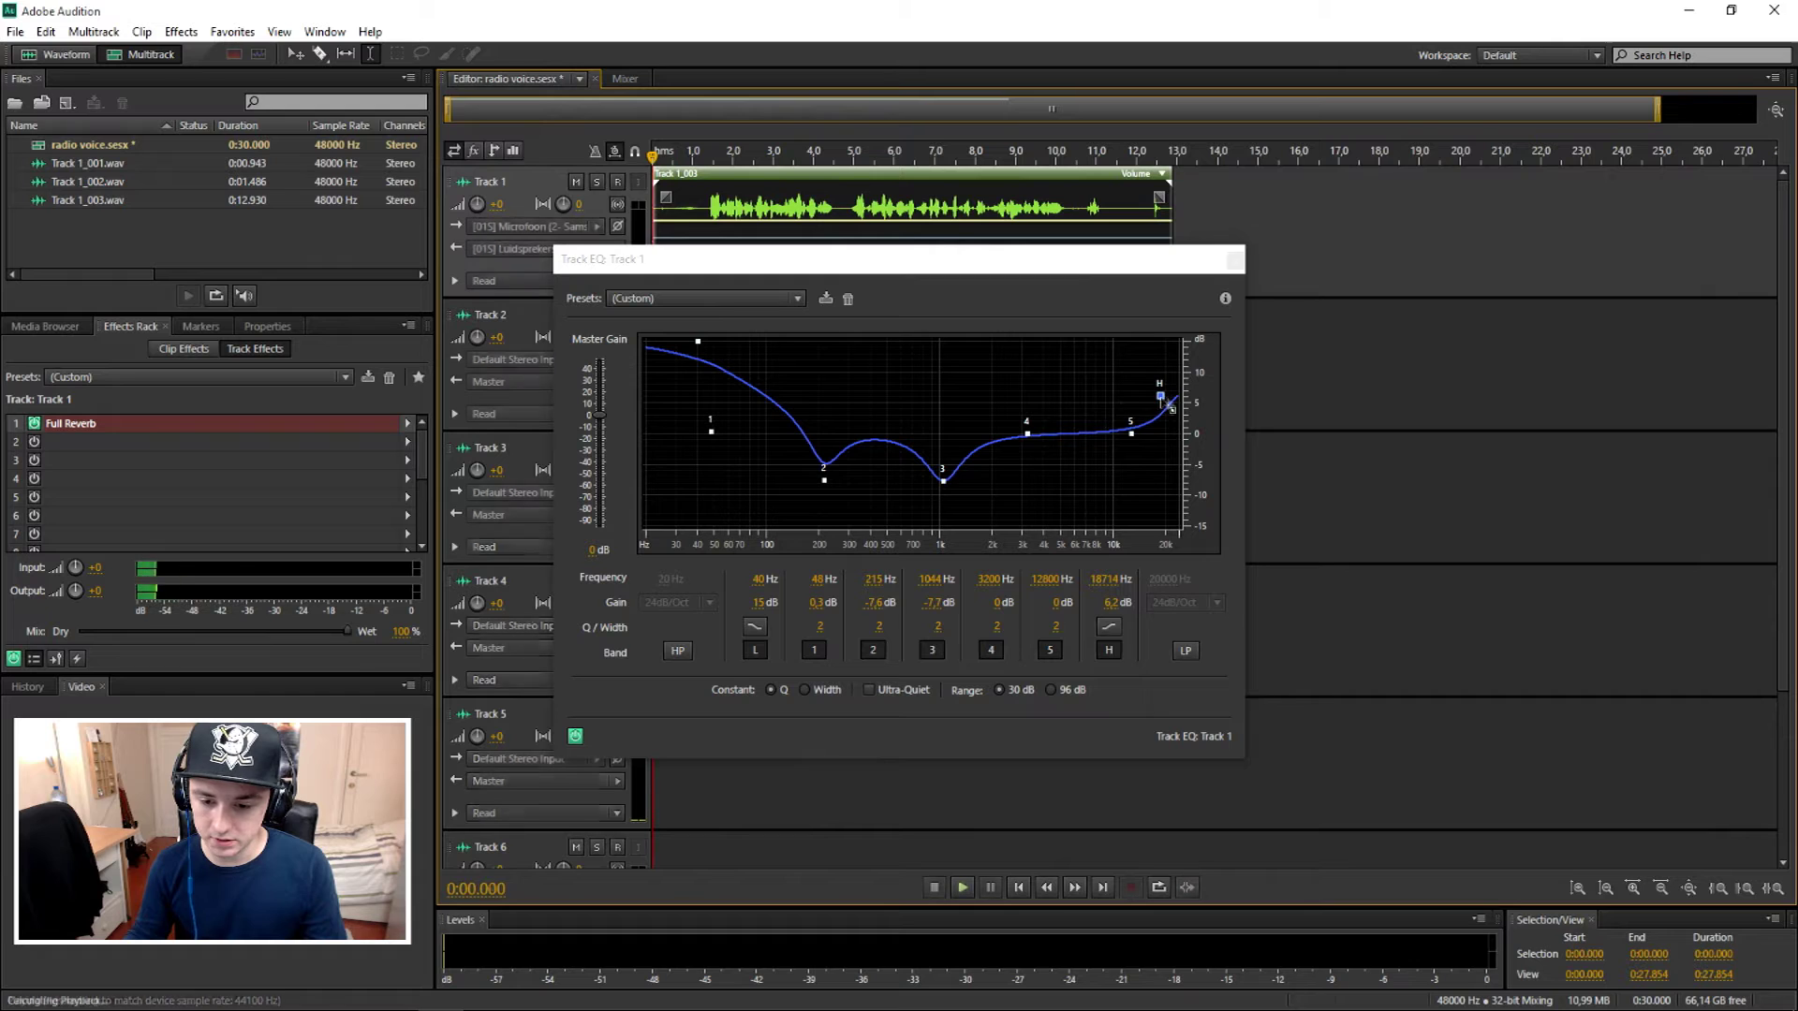
mouse_move(1161, 396)
left_mouse_down()
mouse_move(1171, 412)
mouse_move(1169, 369)
left_mouse_up()
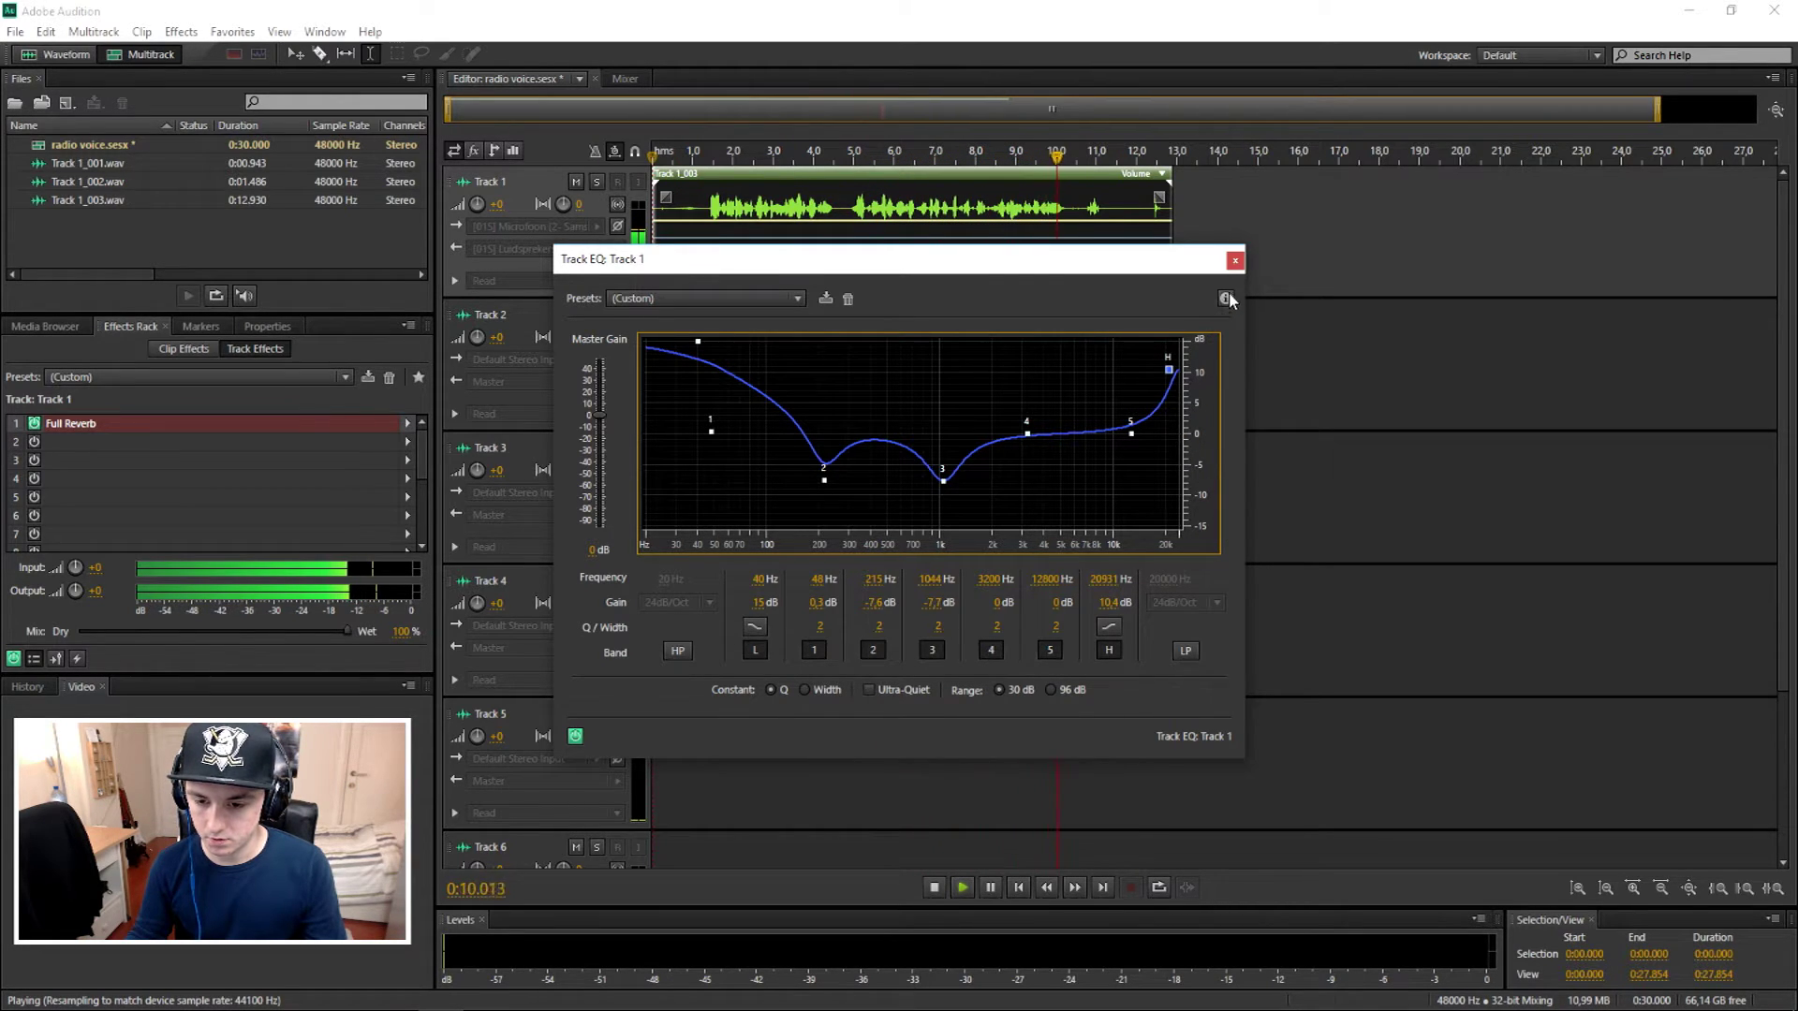
key("space")
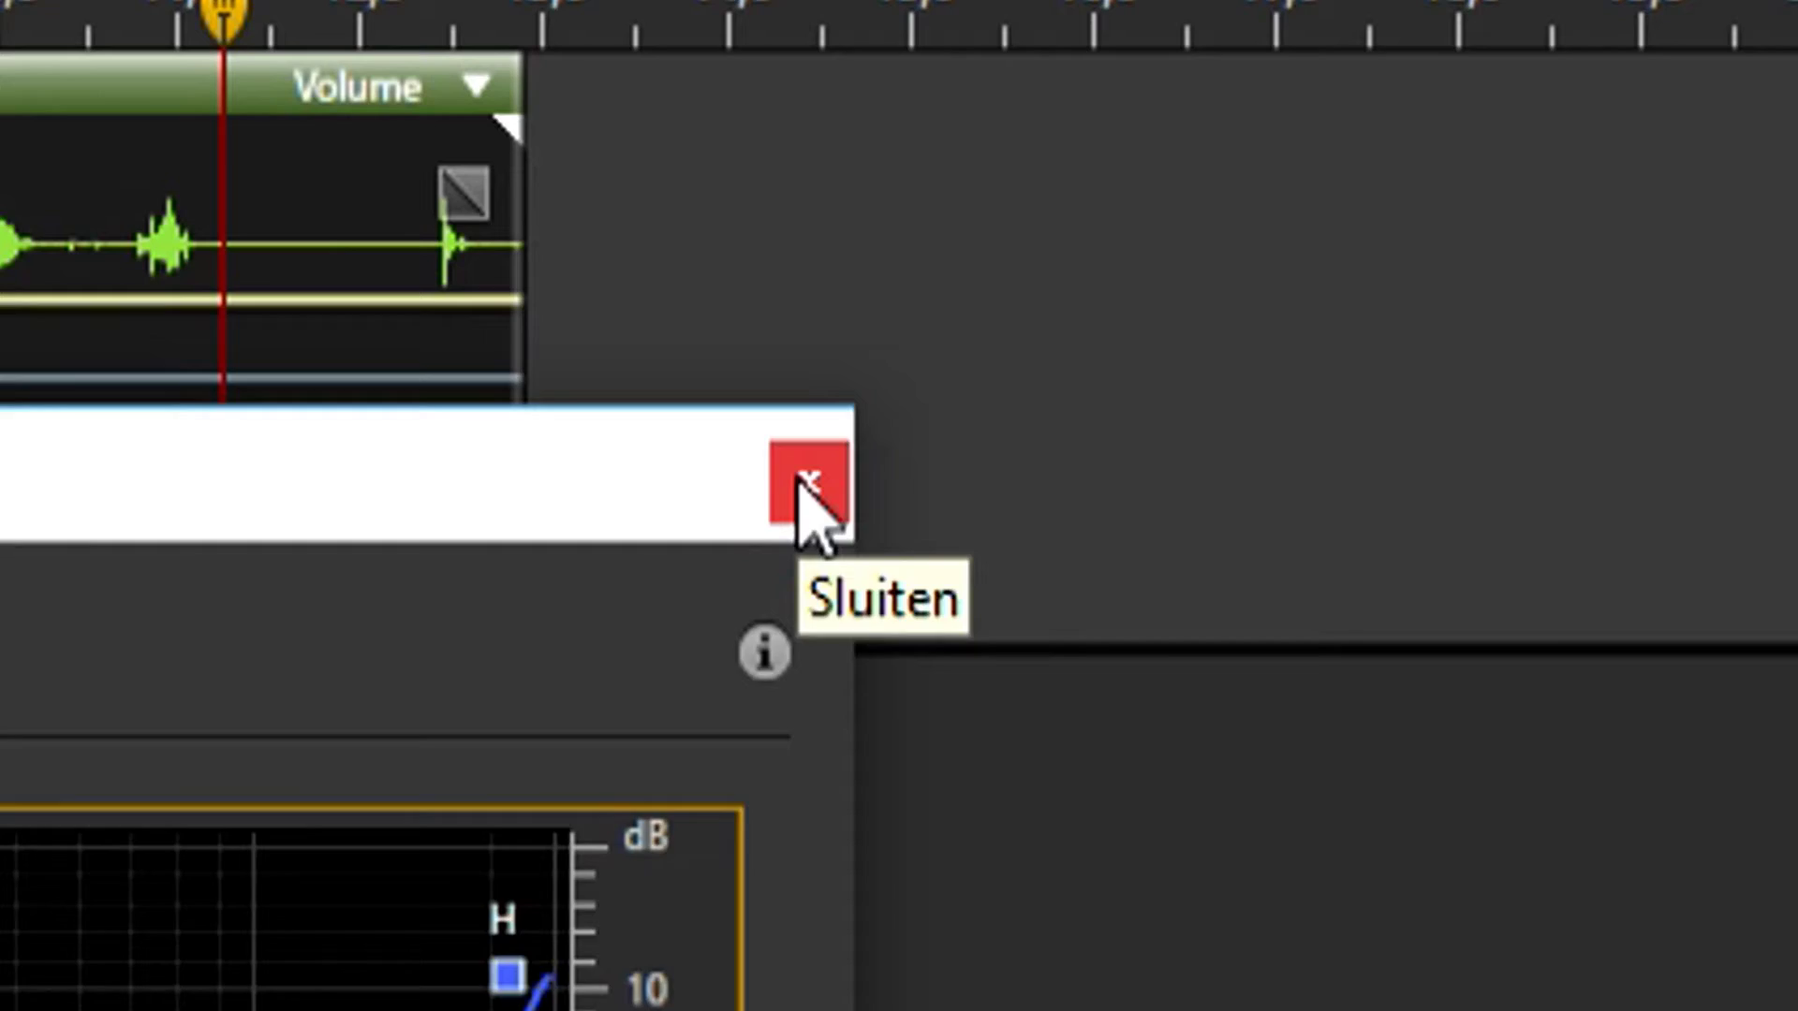
Close Track EQ and play Track 1 in the Mixer with its EQ off, then on.
left_click(1502, 63)
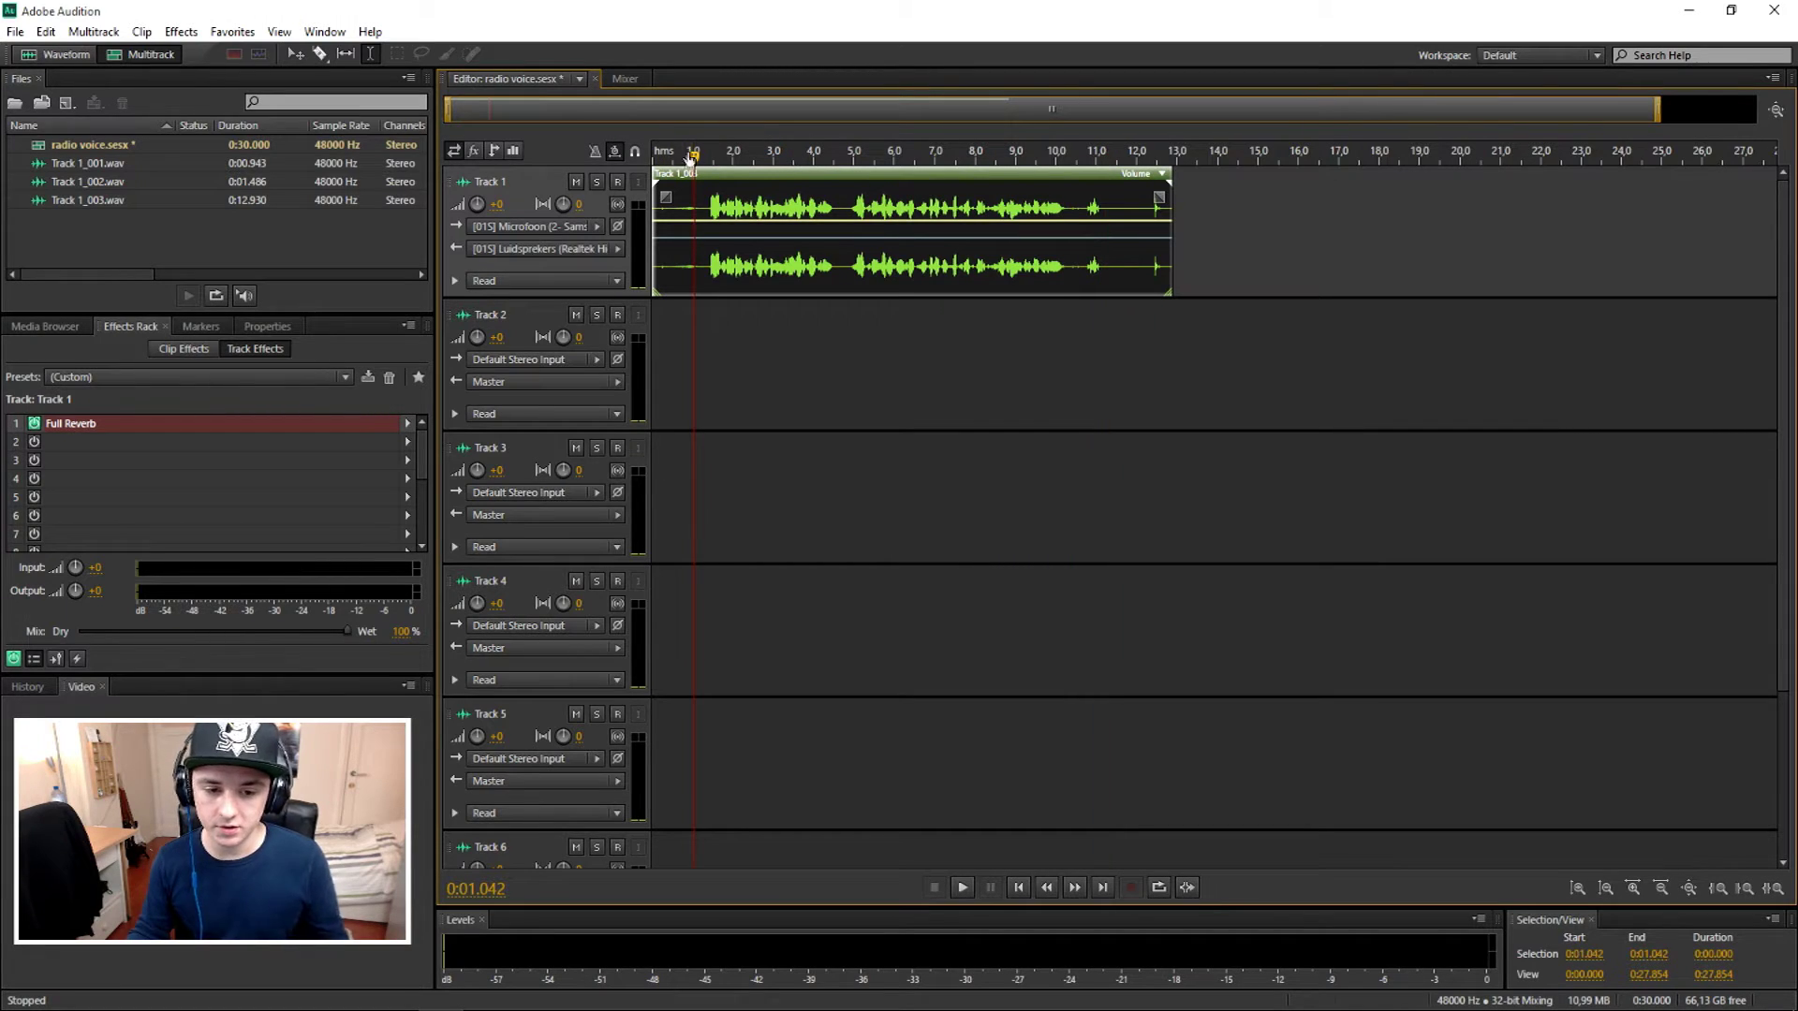
left_click(622, 79)
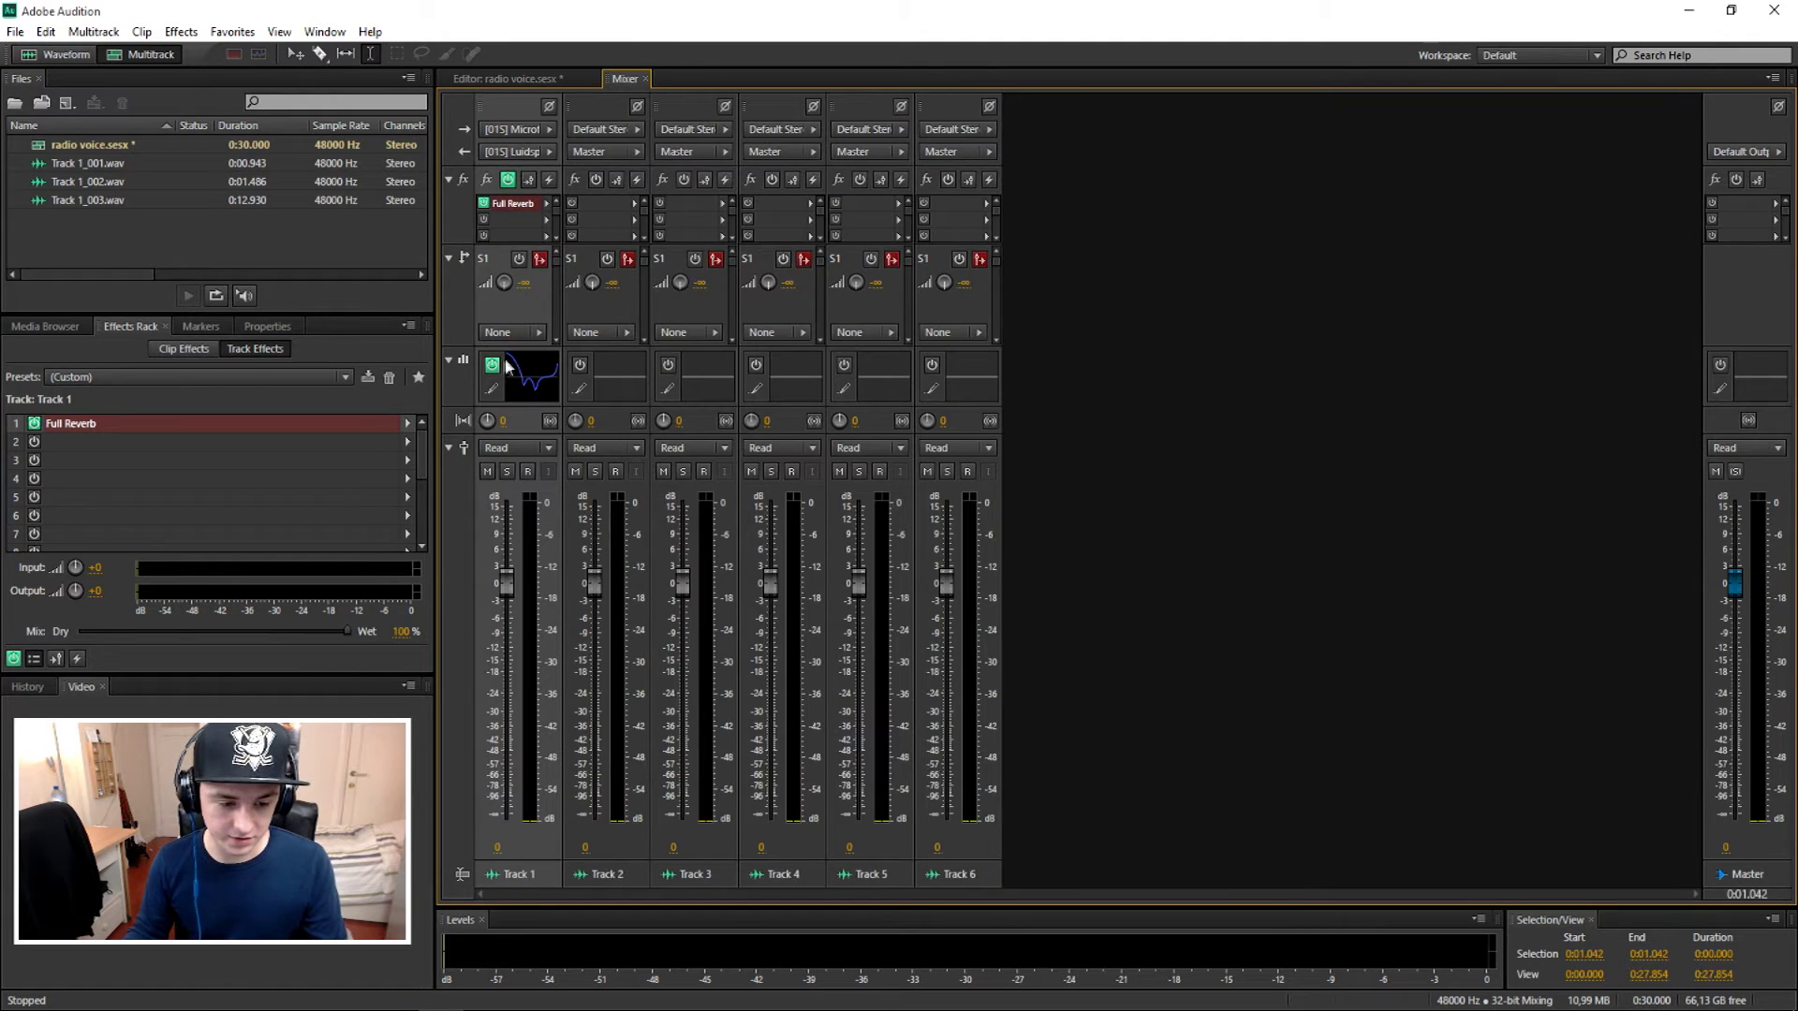
left_click(492, 365)
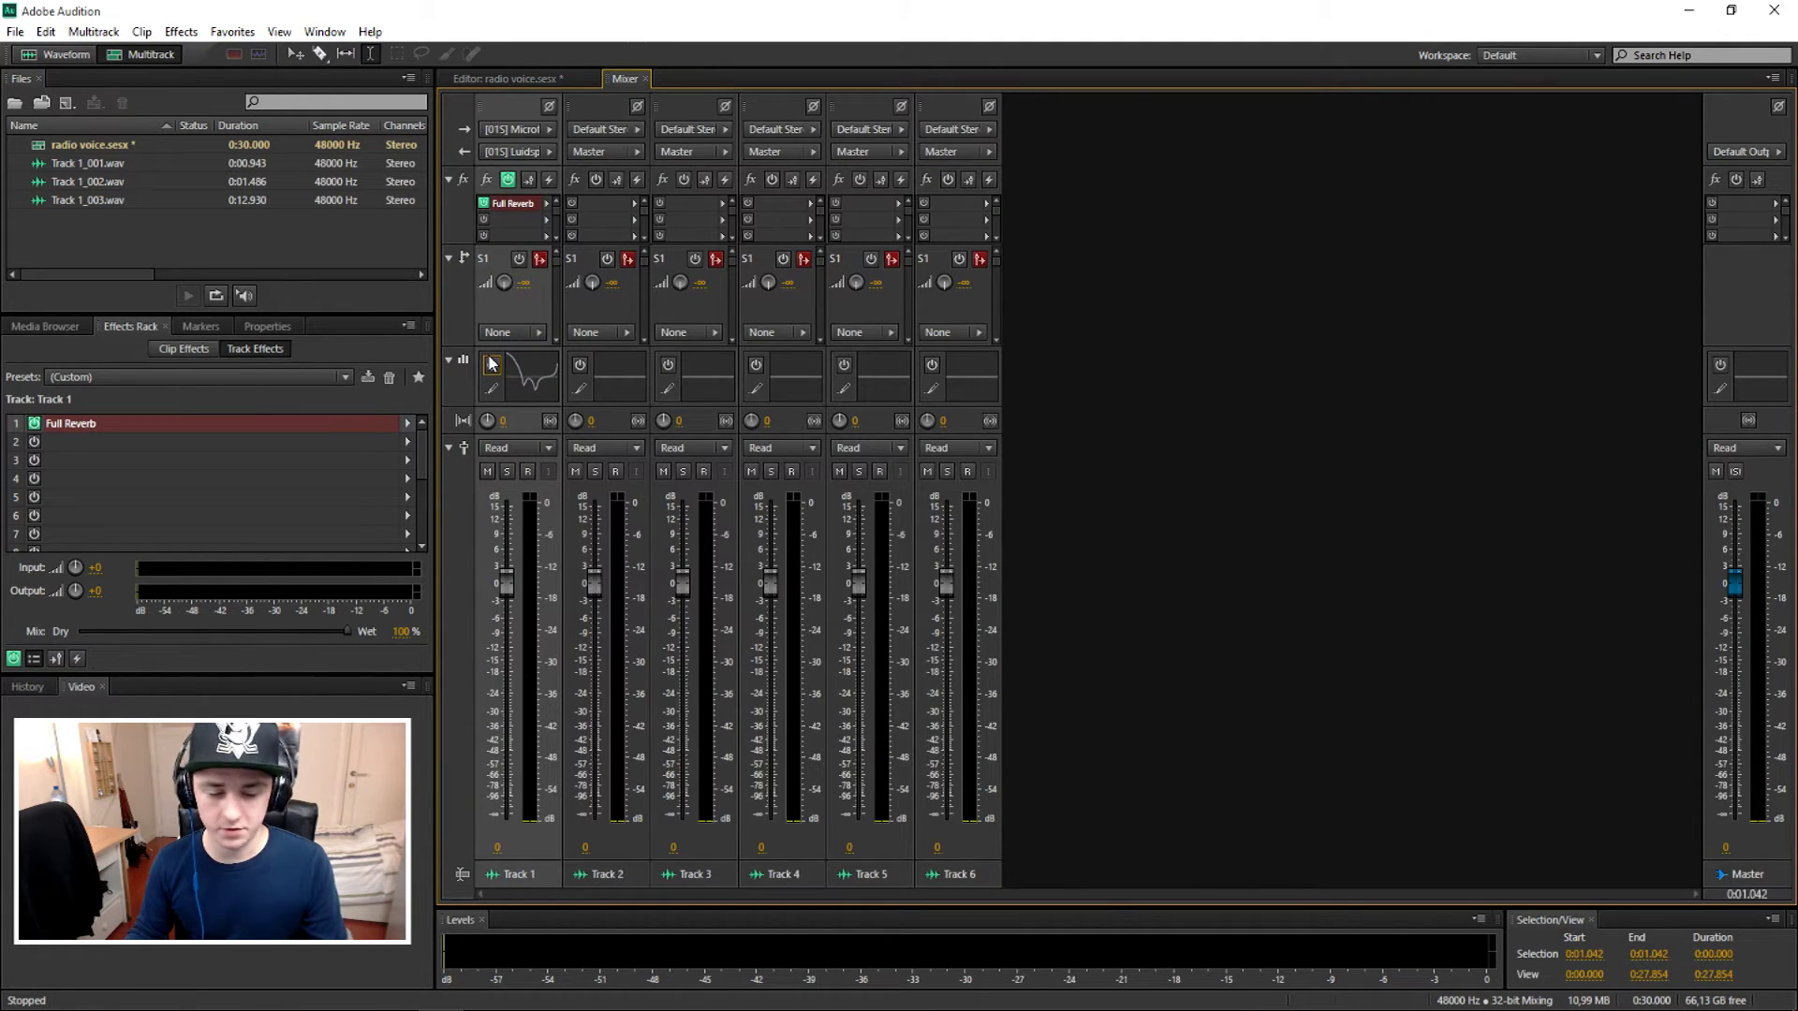
key("space")
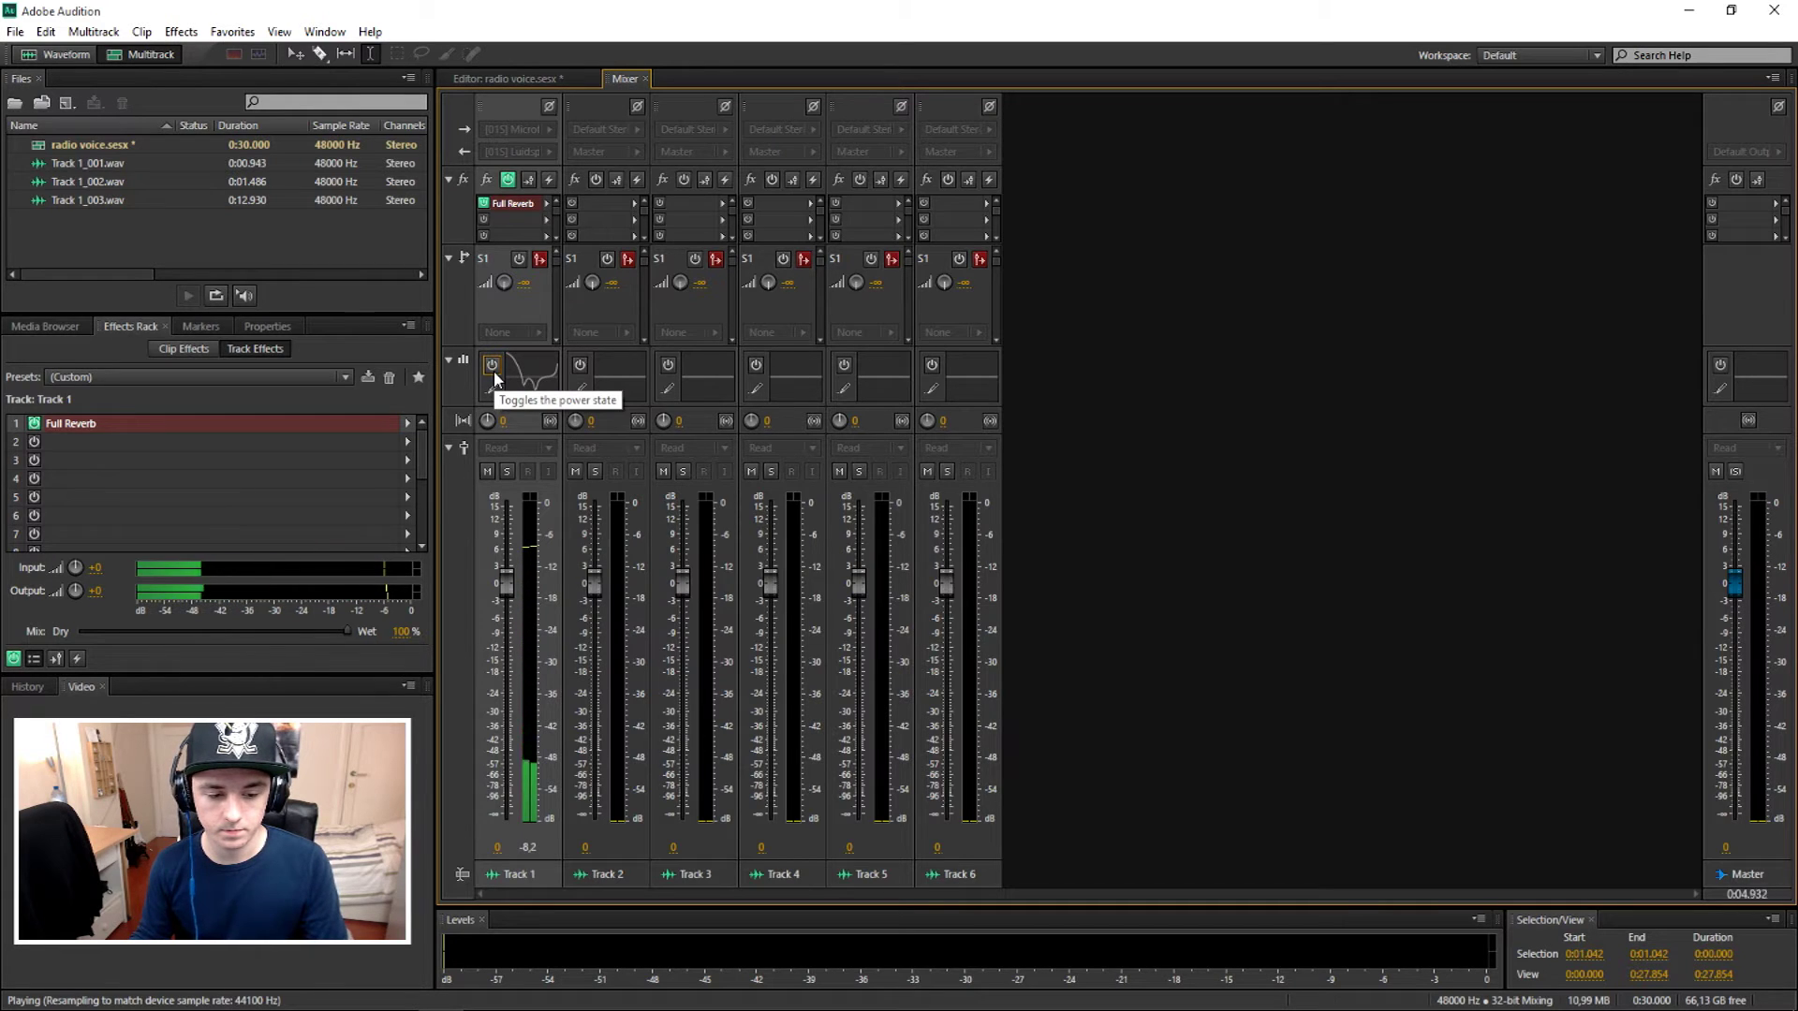
key("space")
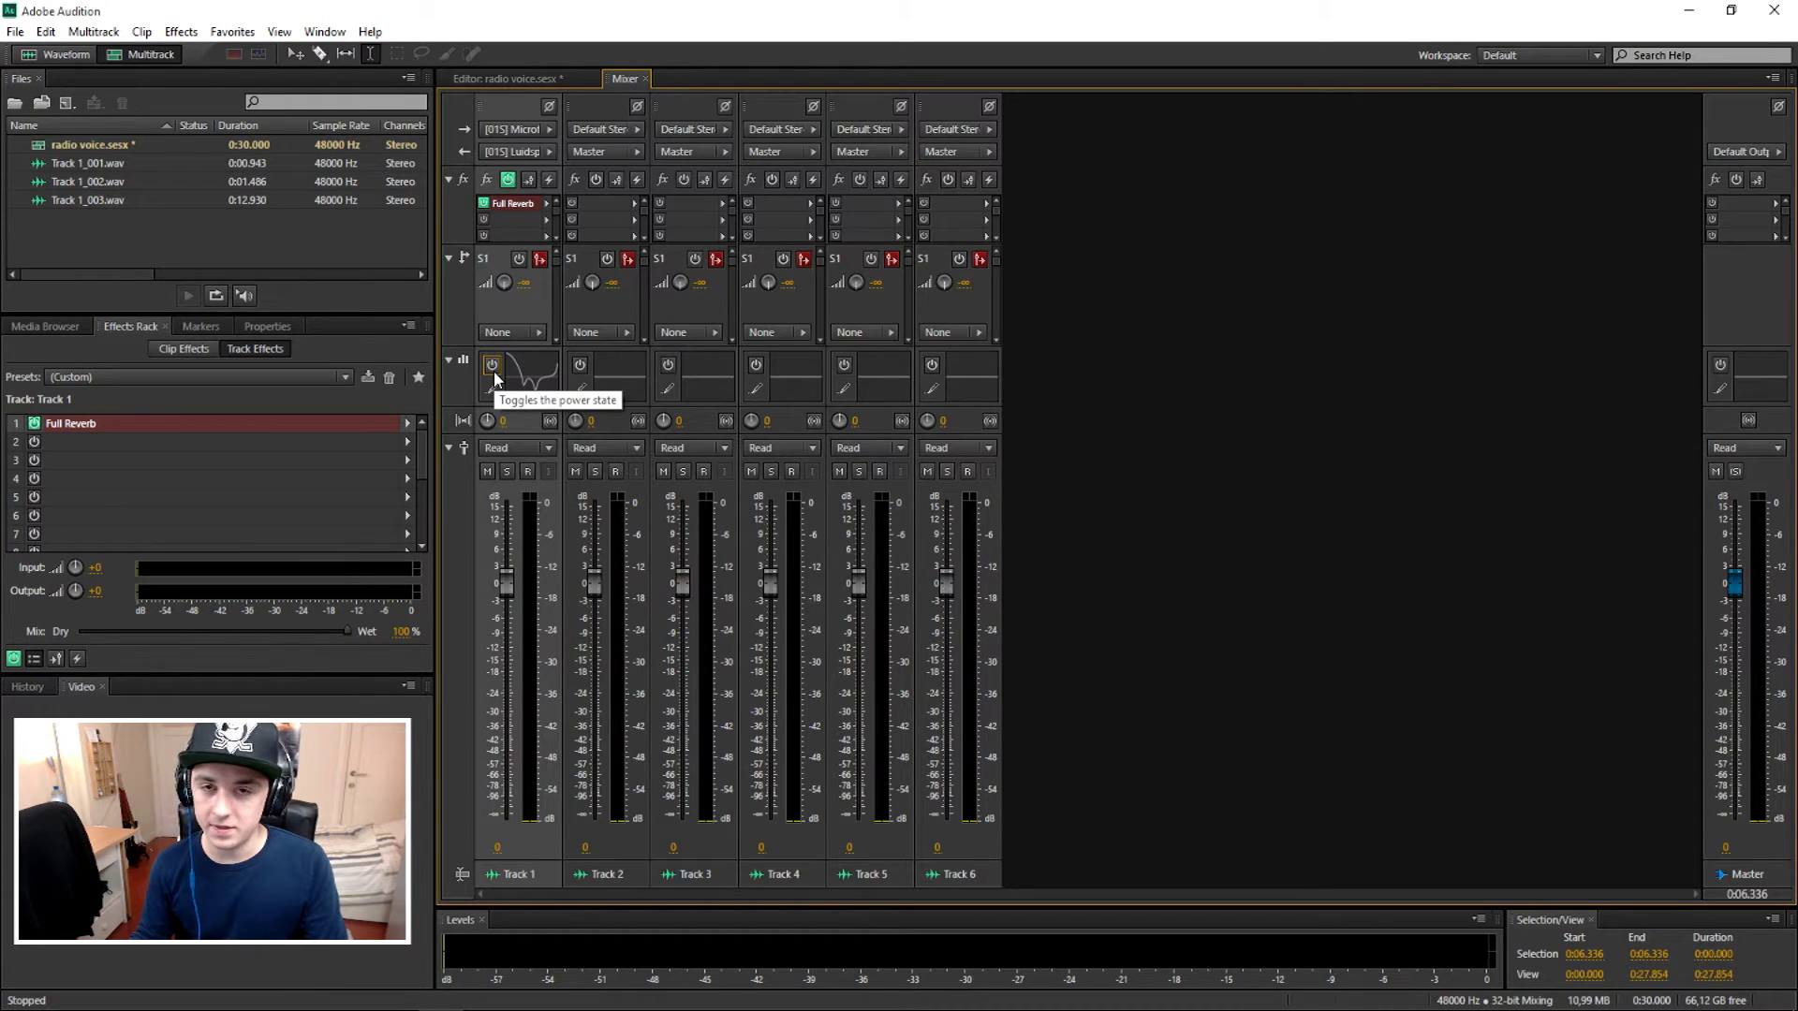
left_click(493, 367)
key("space")
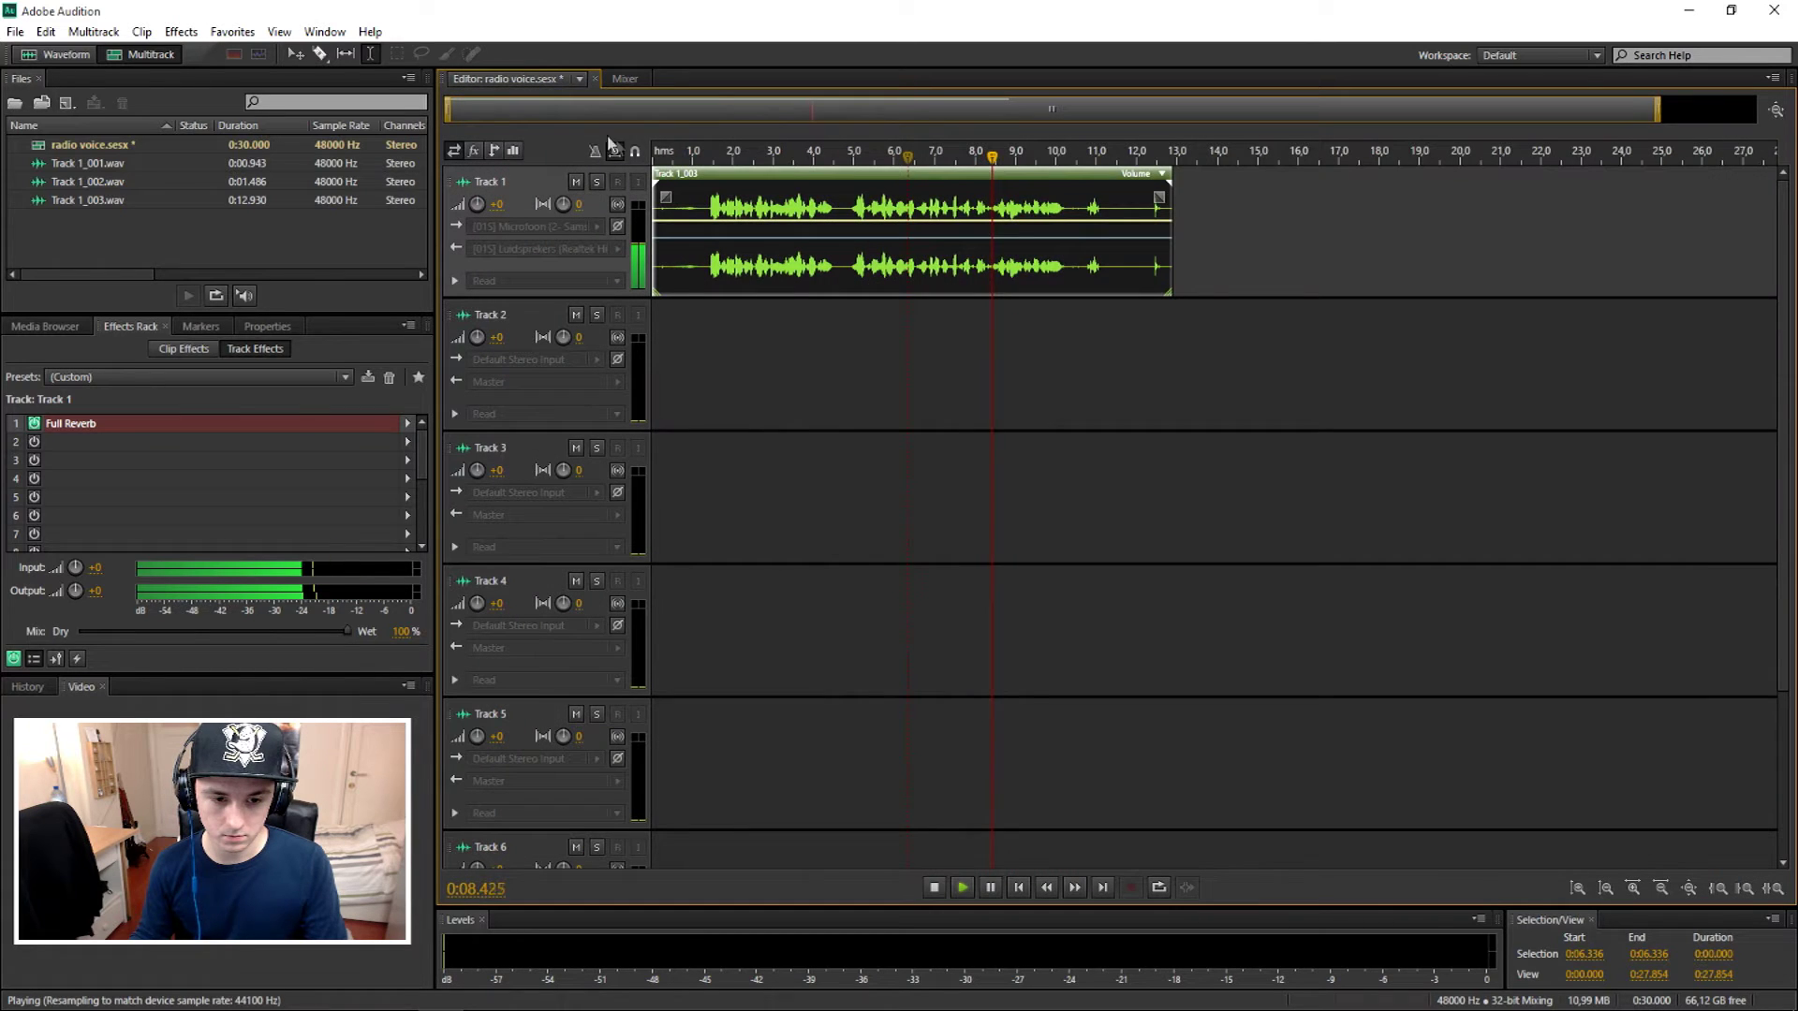
Toggle Track 1's EQ off and on again during playback, leaving it bypassed.
left_click(525, 79)
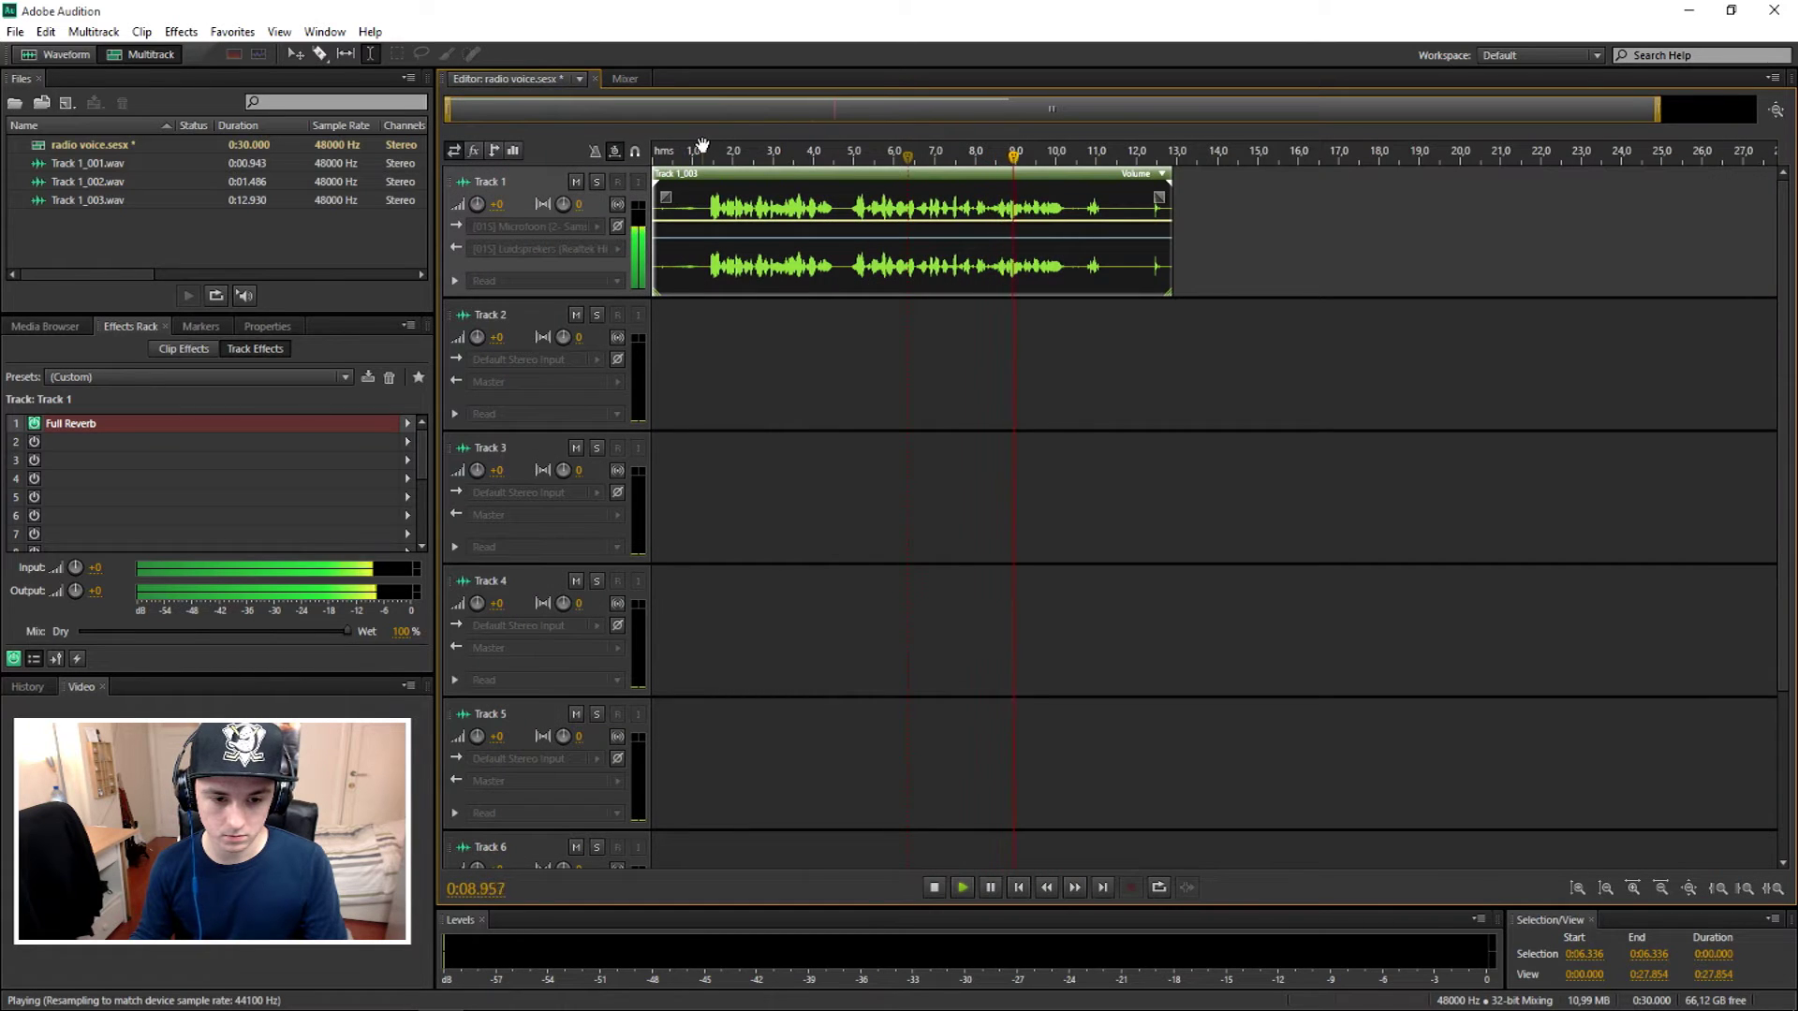
left_click(623, 79)
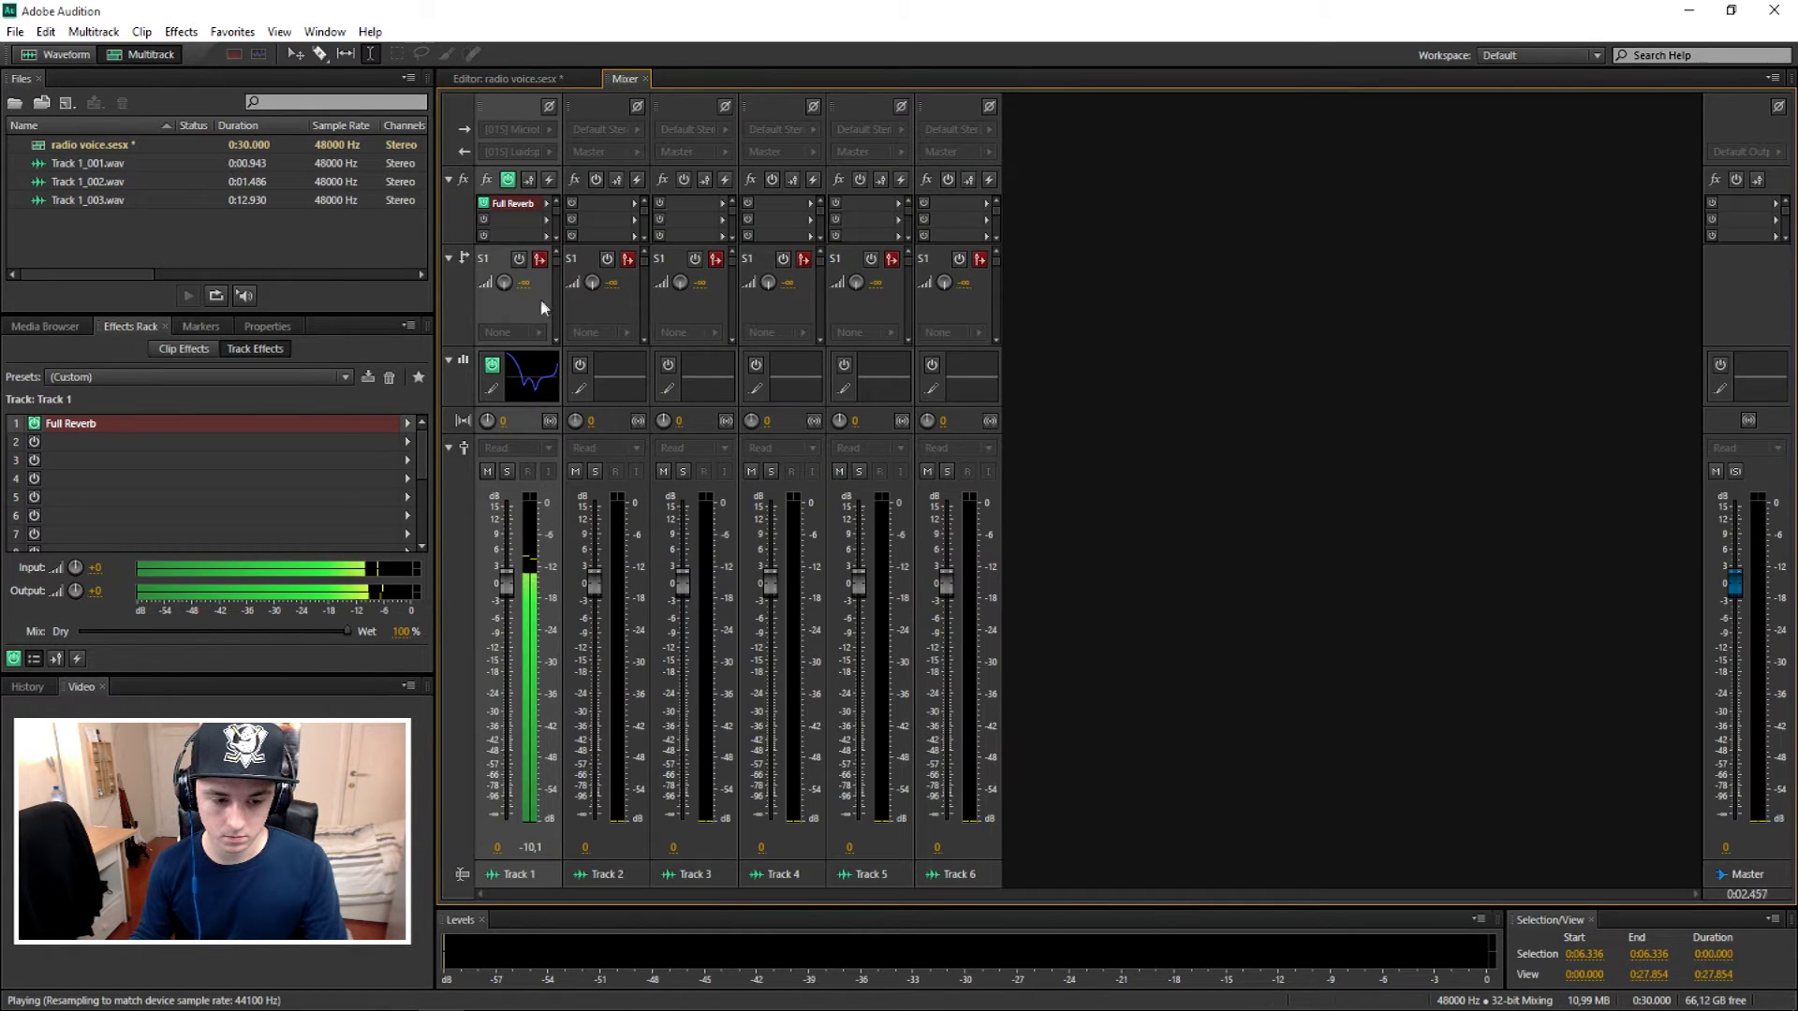
left_click(493, 367)
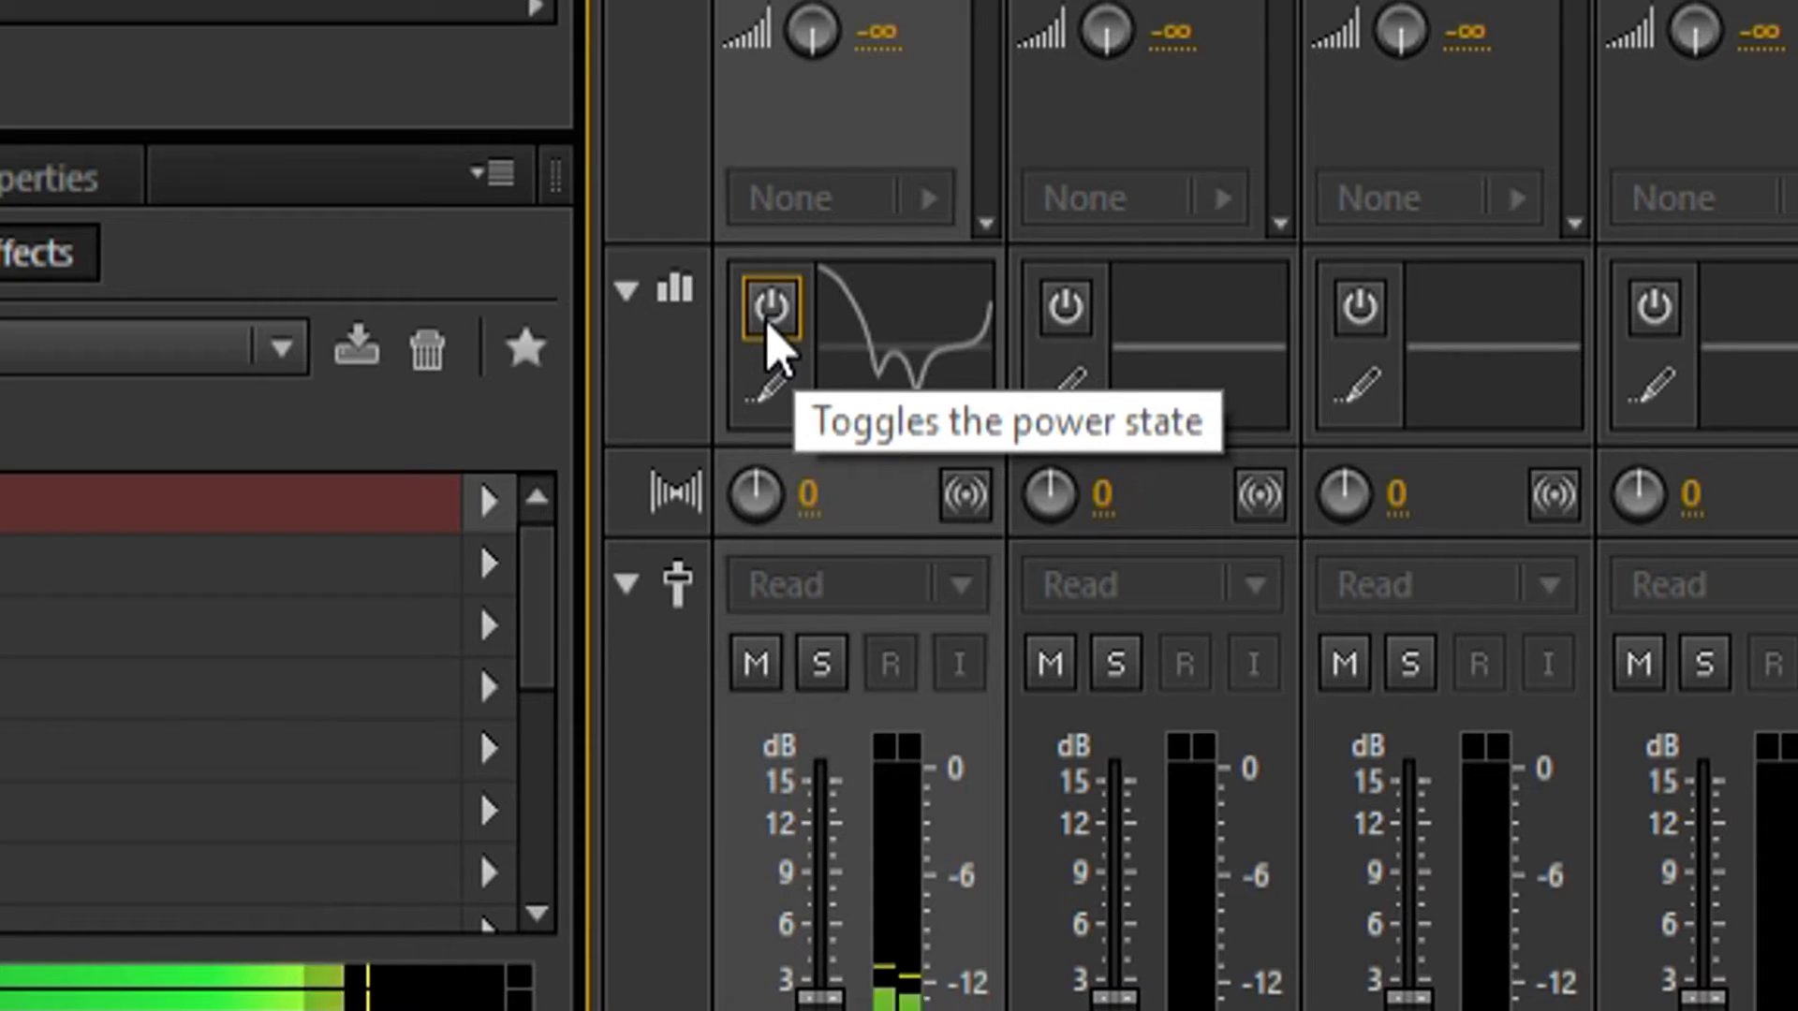
left_click(493, 368)
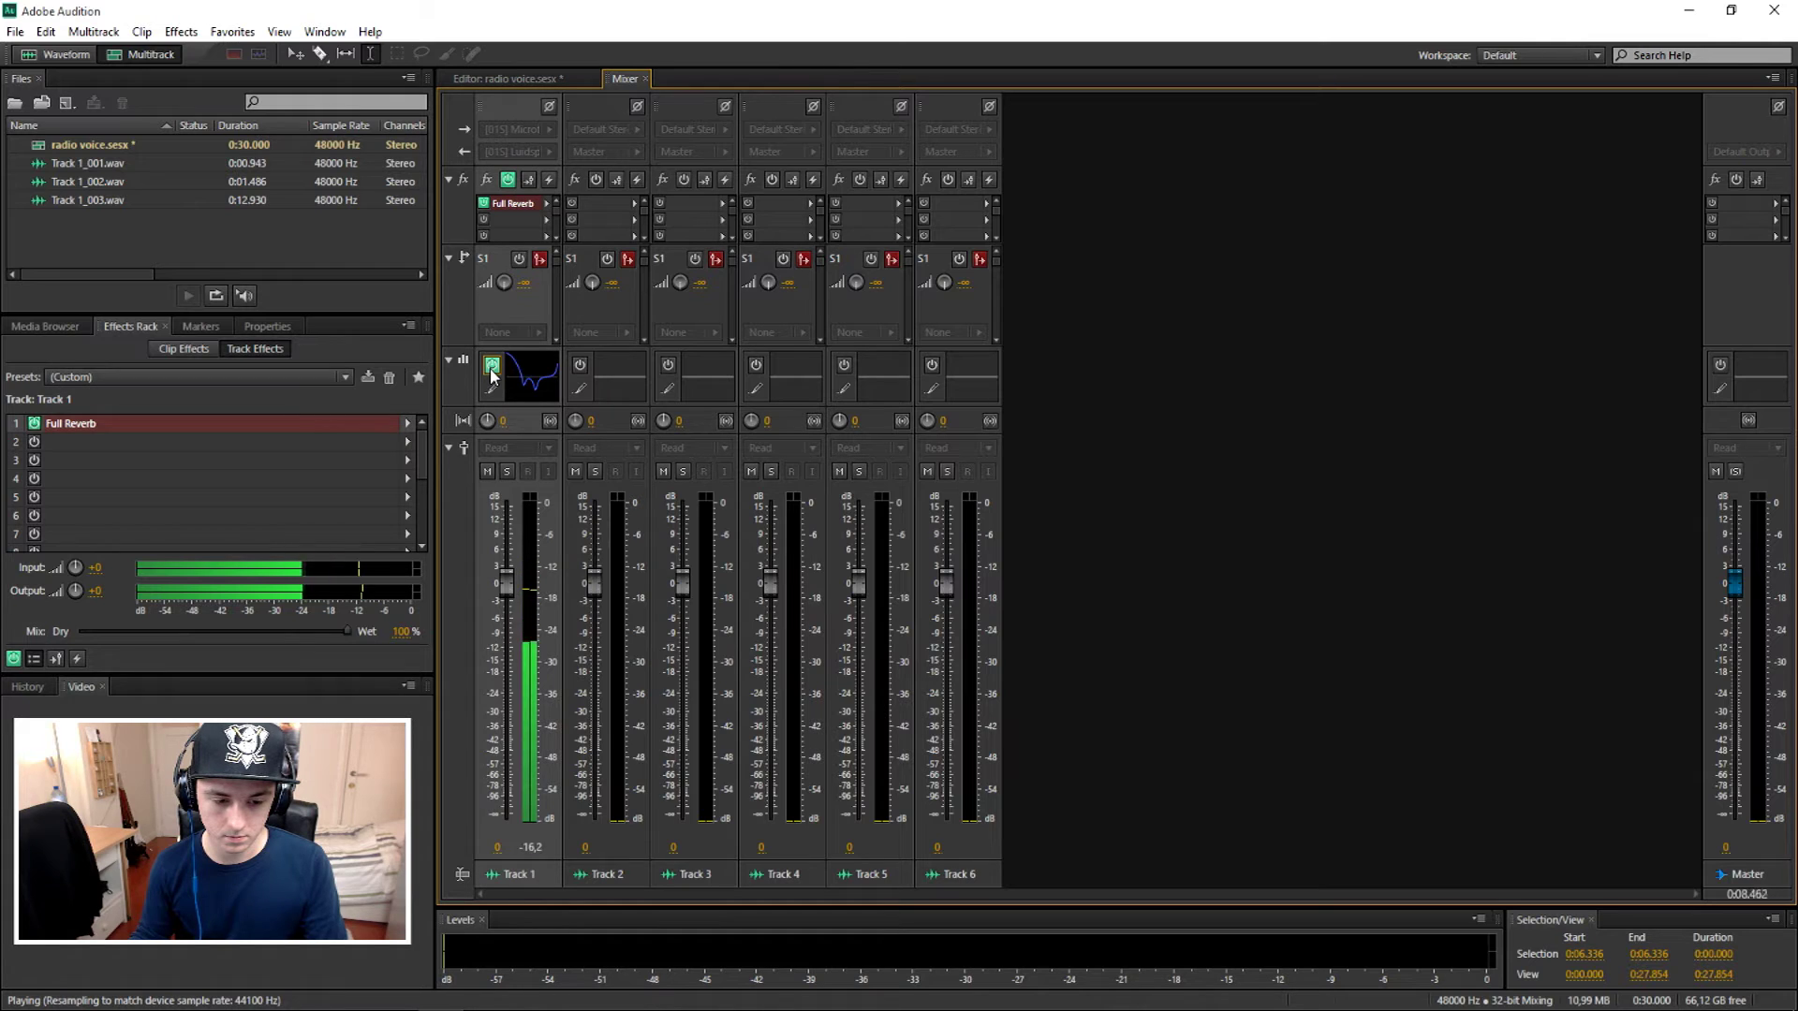
left_click(490, 371)
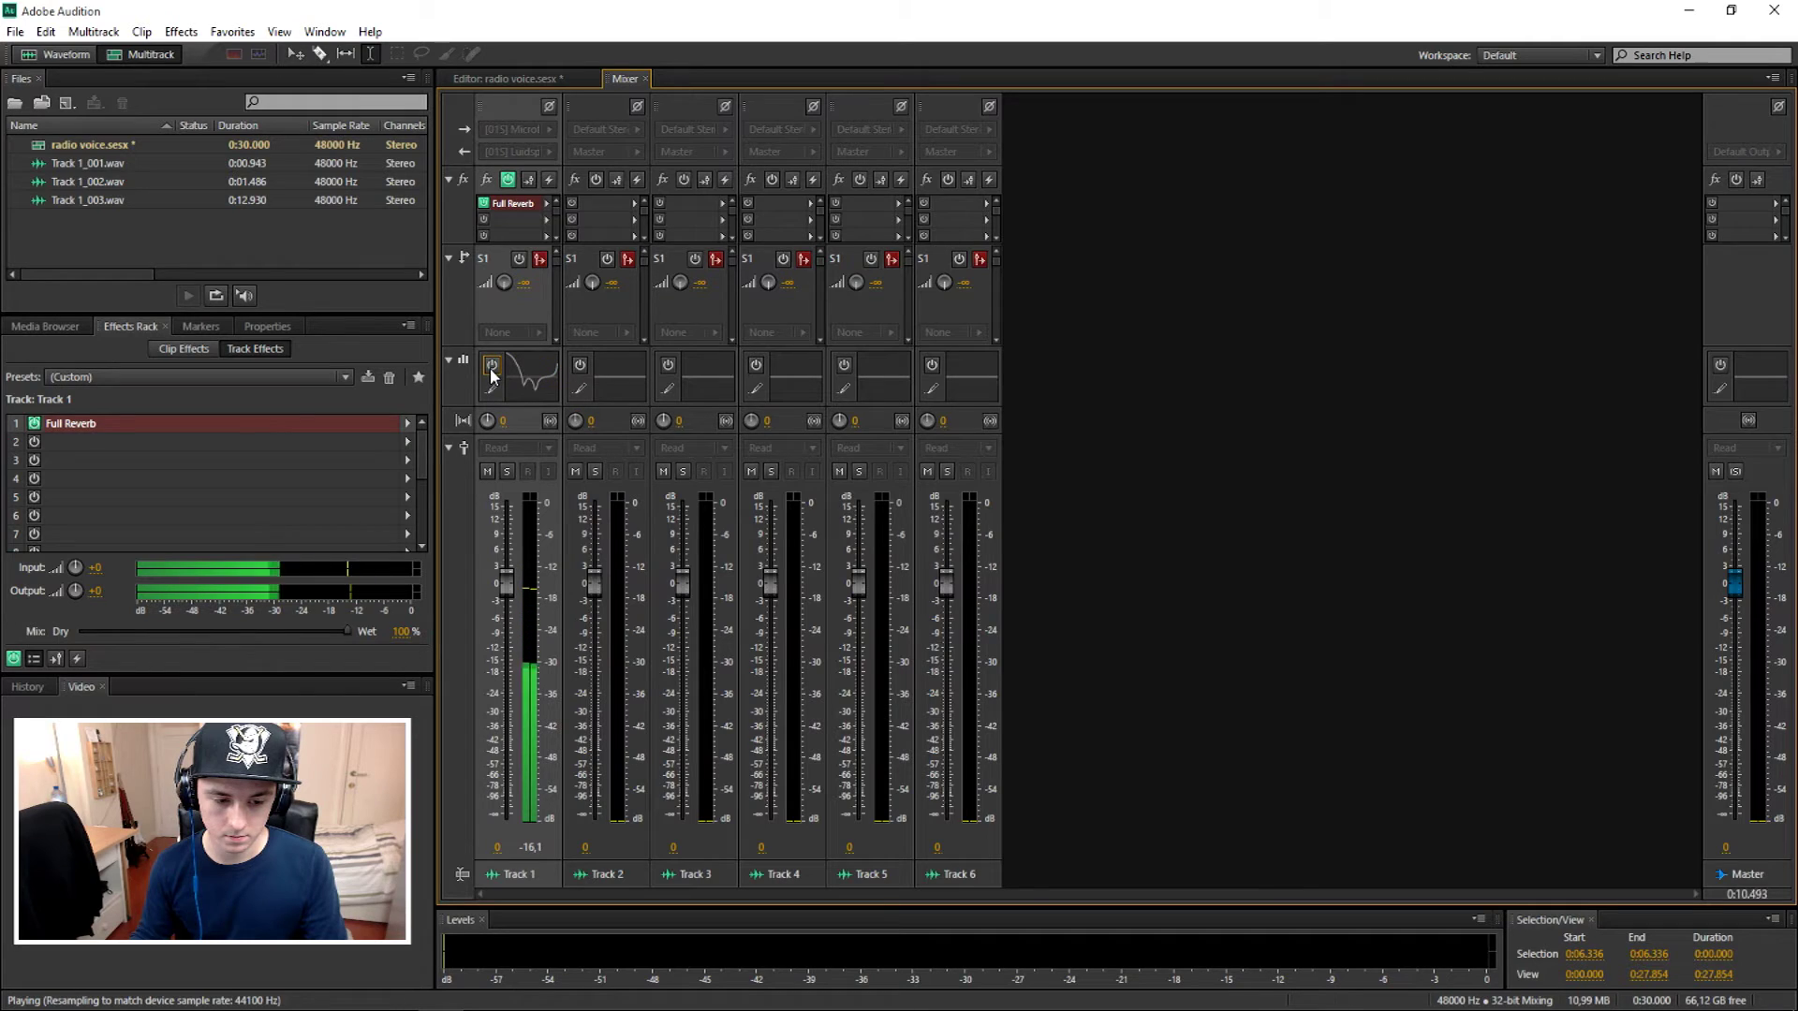
left_click(511, 79)
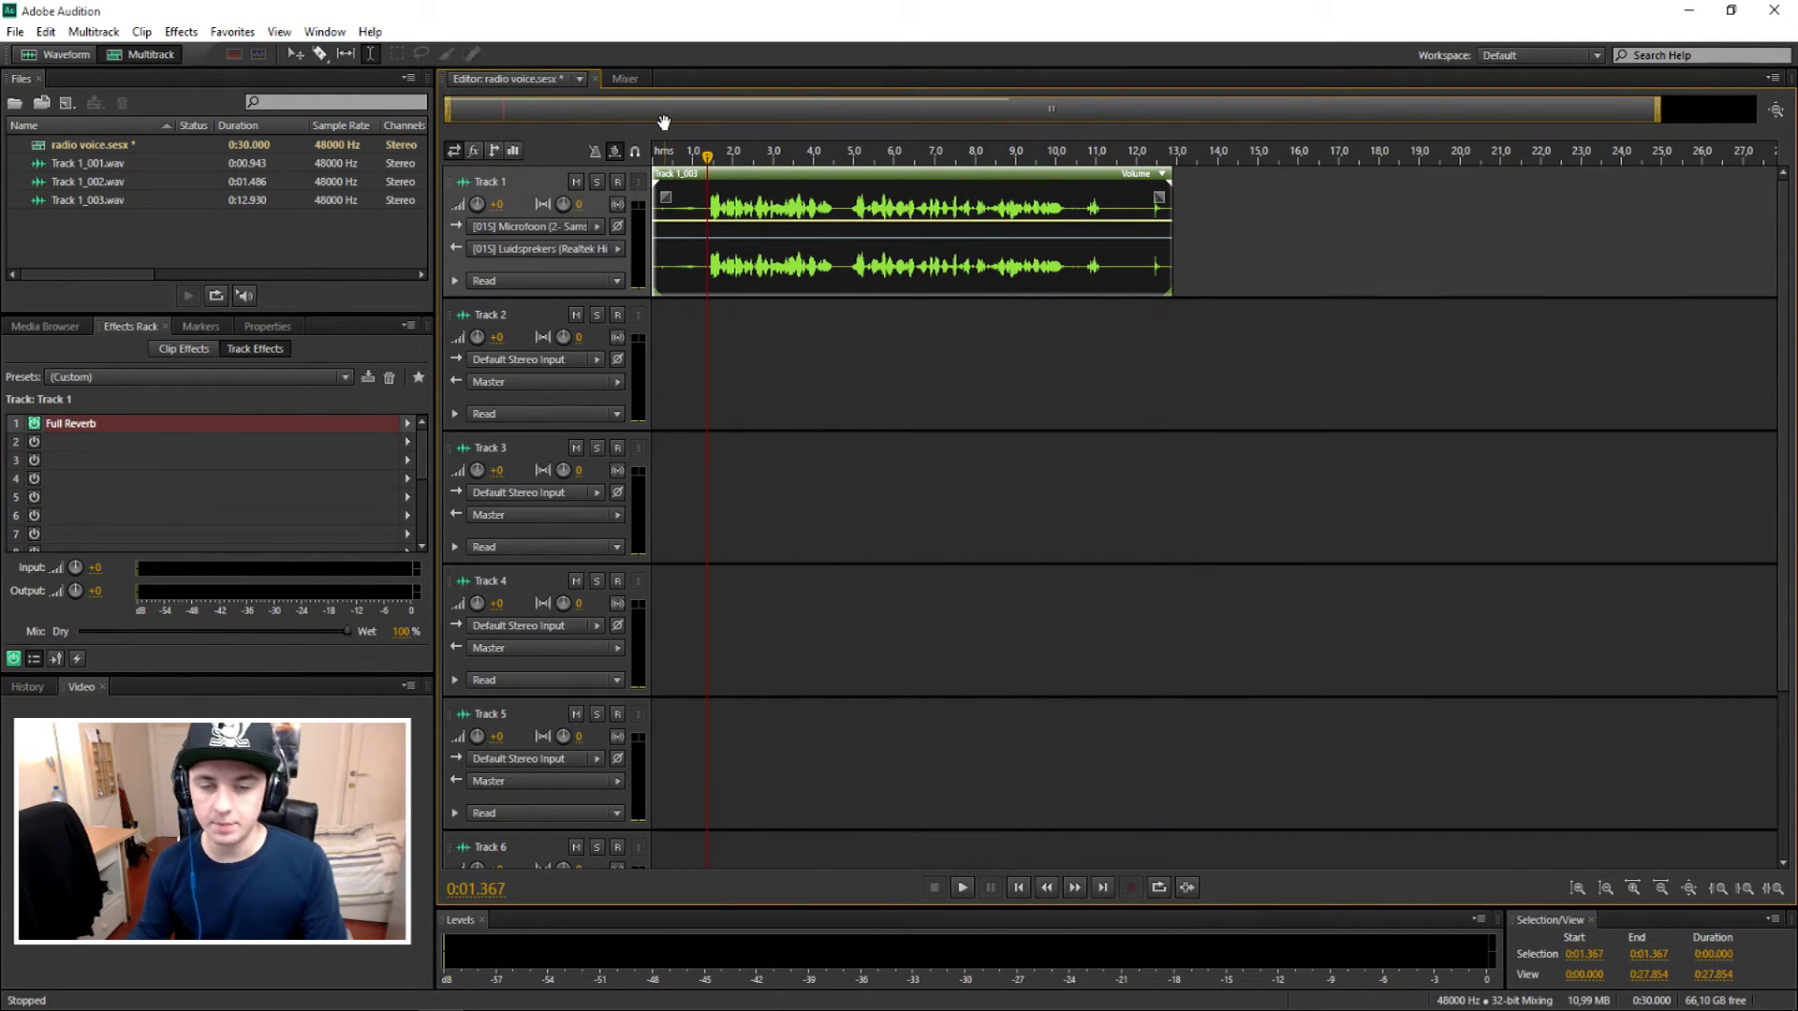
During playback, power Track 1's EQ back on in the Mixer and reopen Track EQ via the pencil icon.
key("space")
left_click(625, 79)
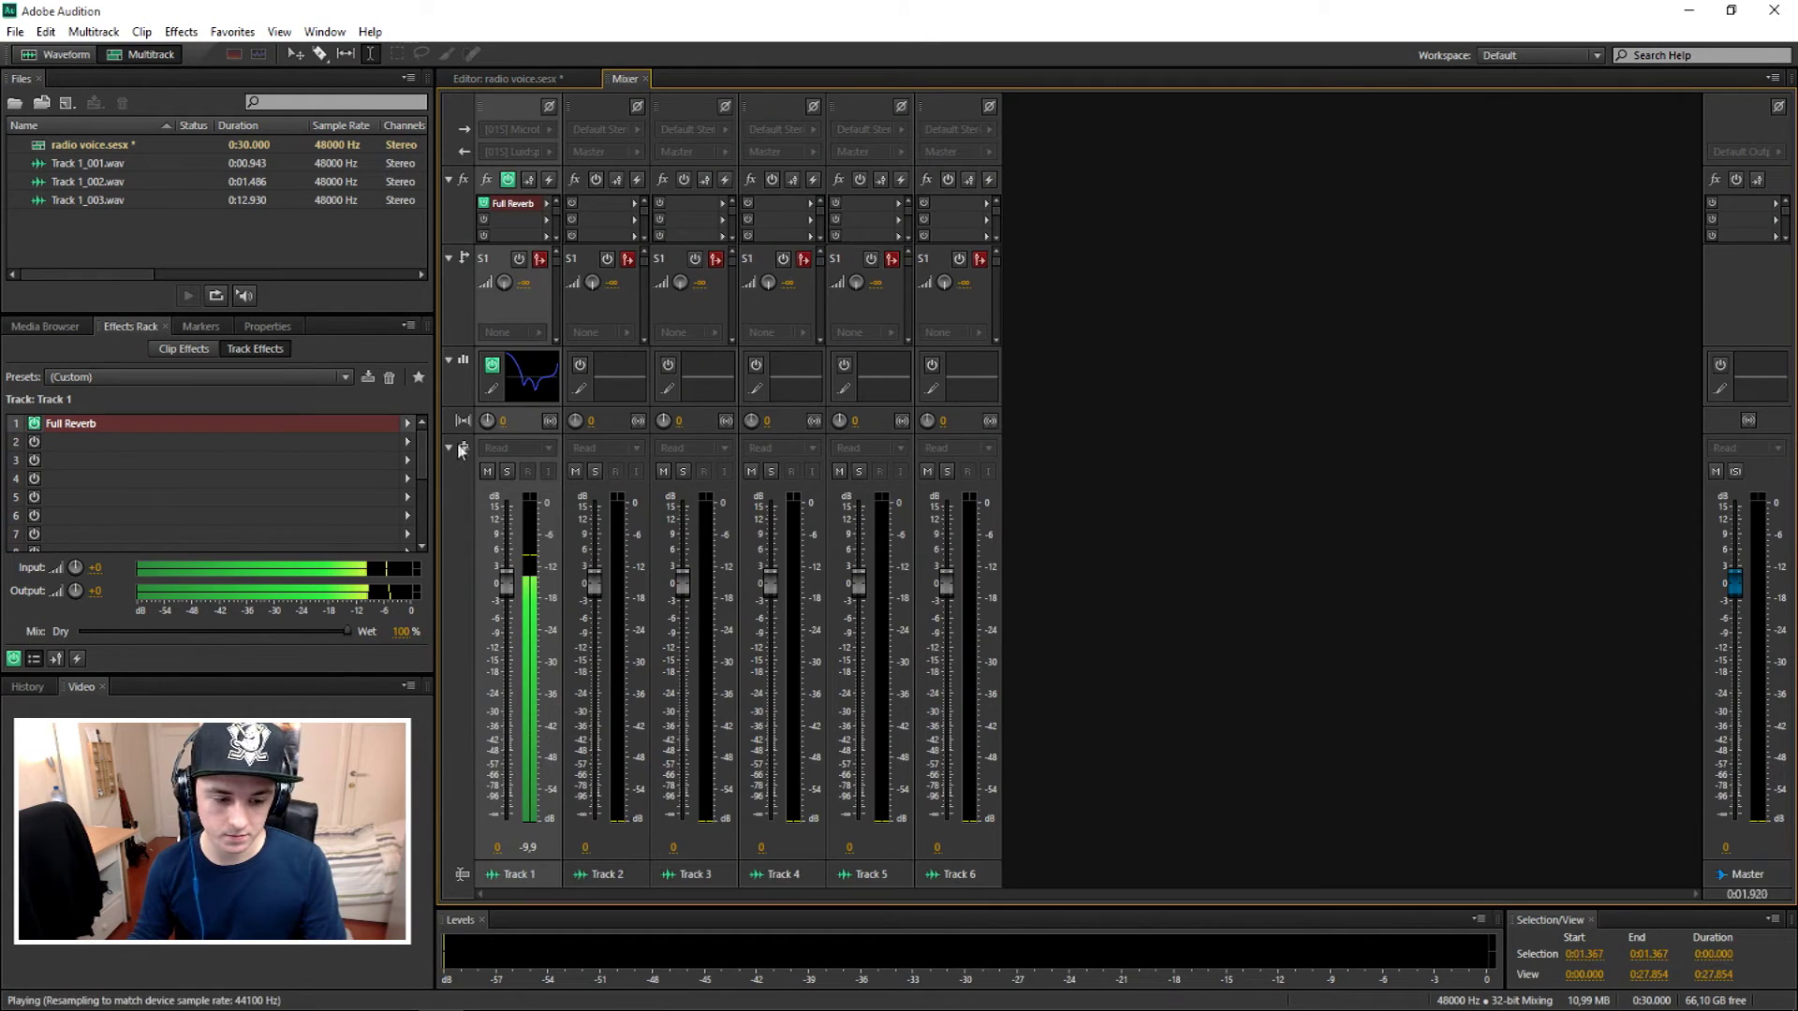
left_click(493, 366)
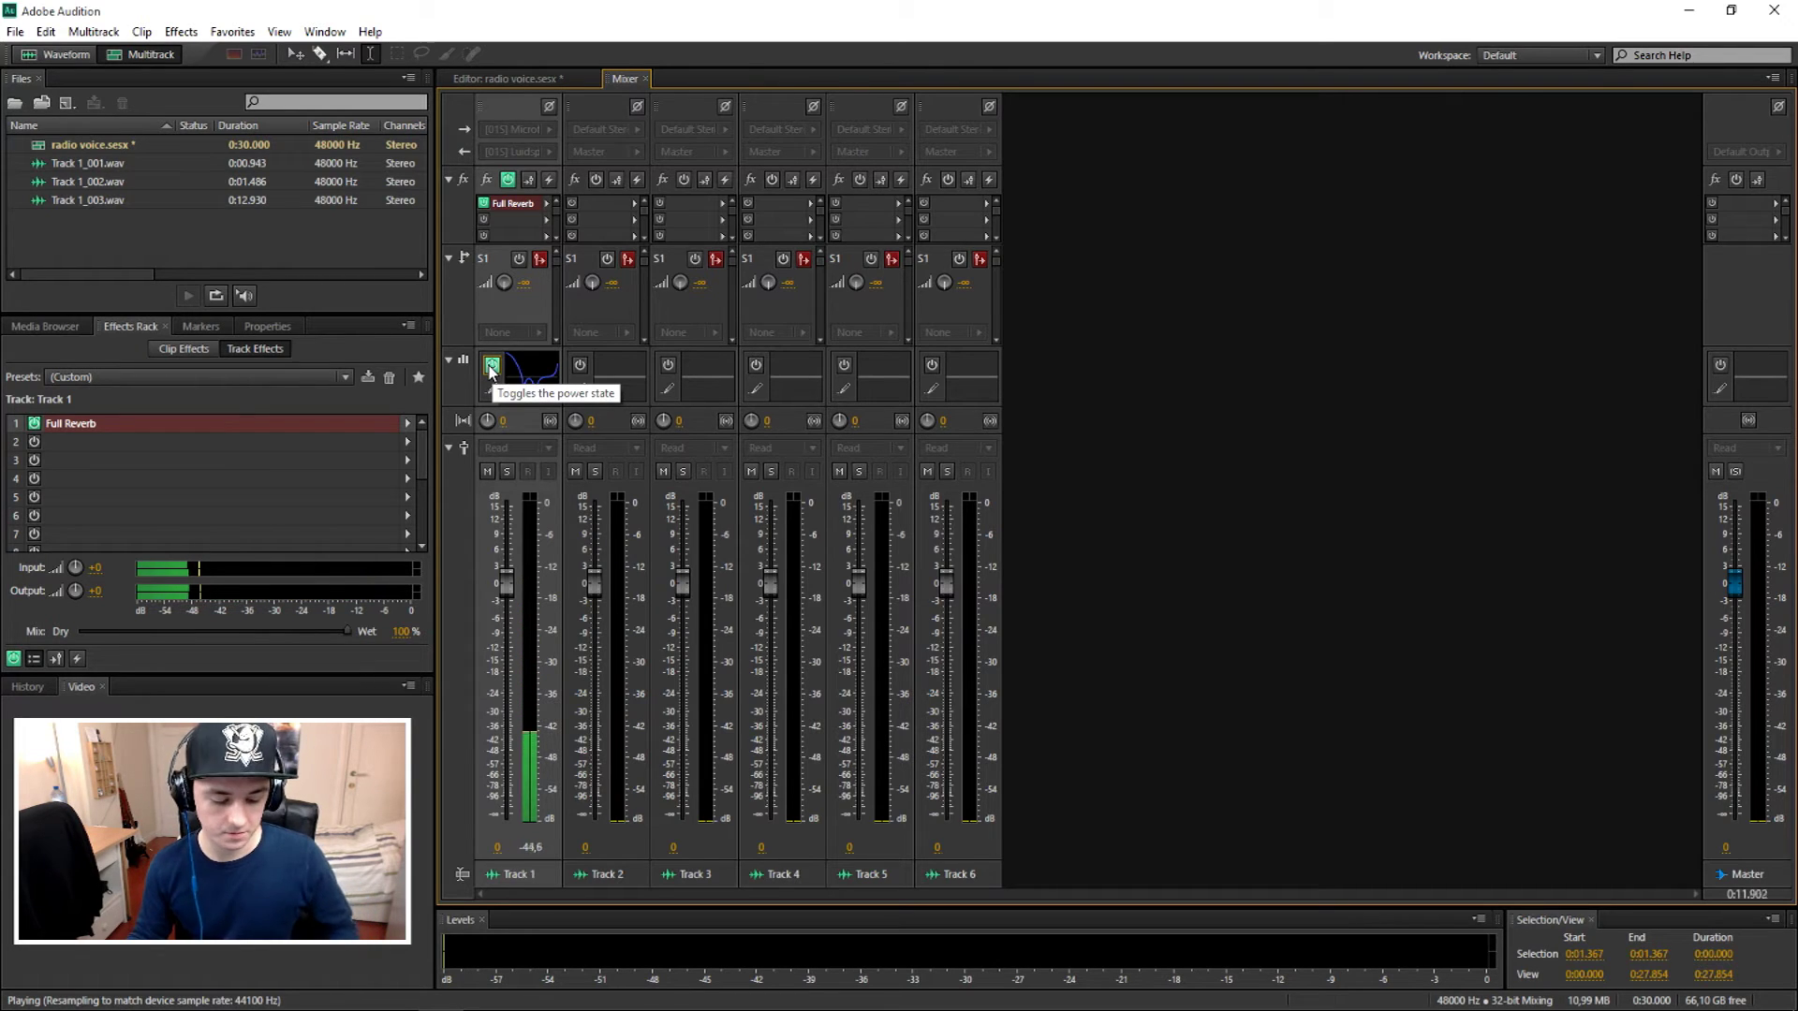
key("space")
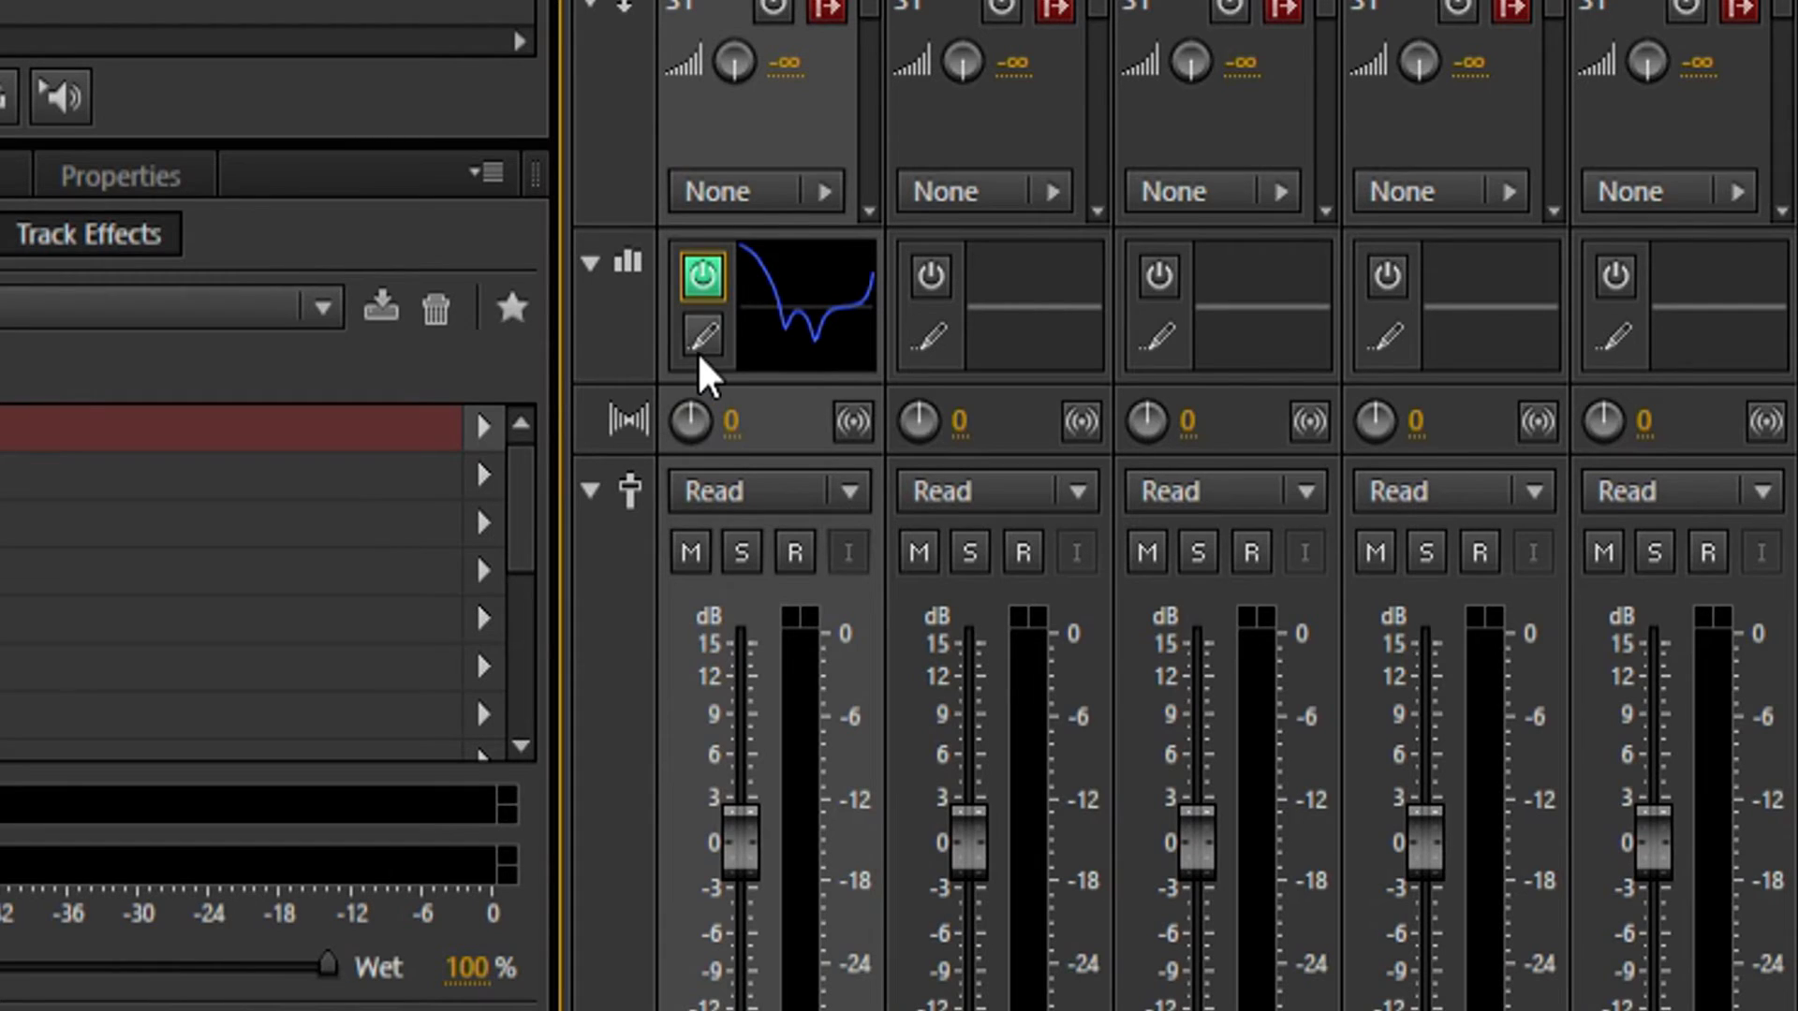
left_click(492, 389)
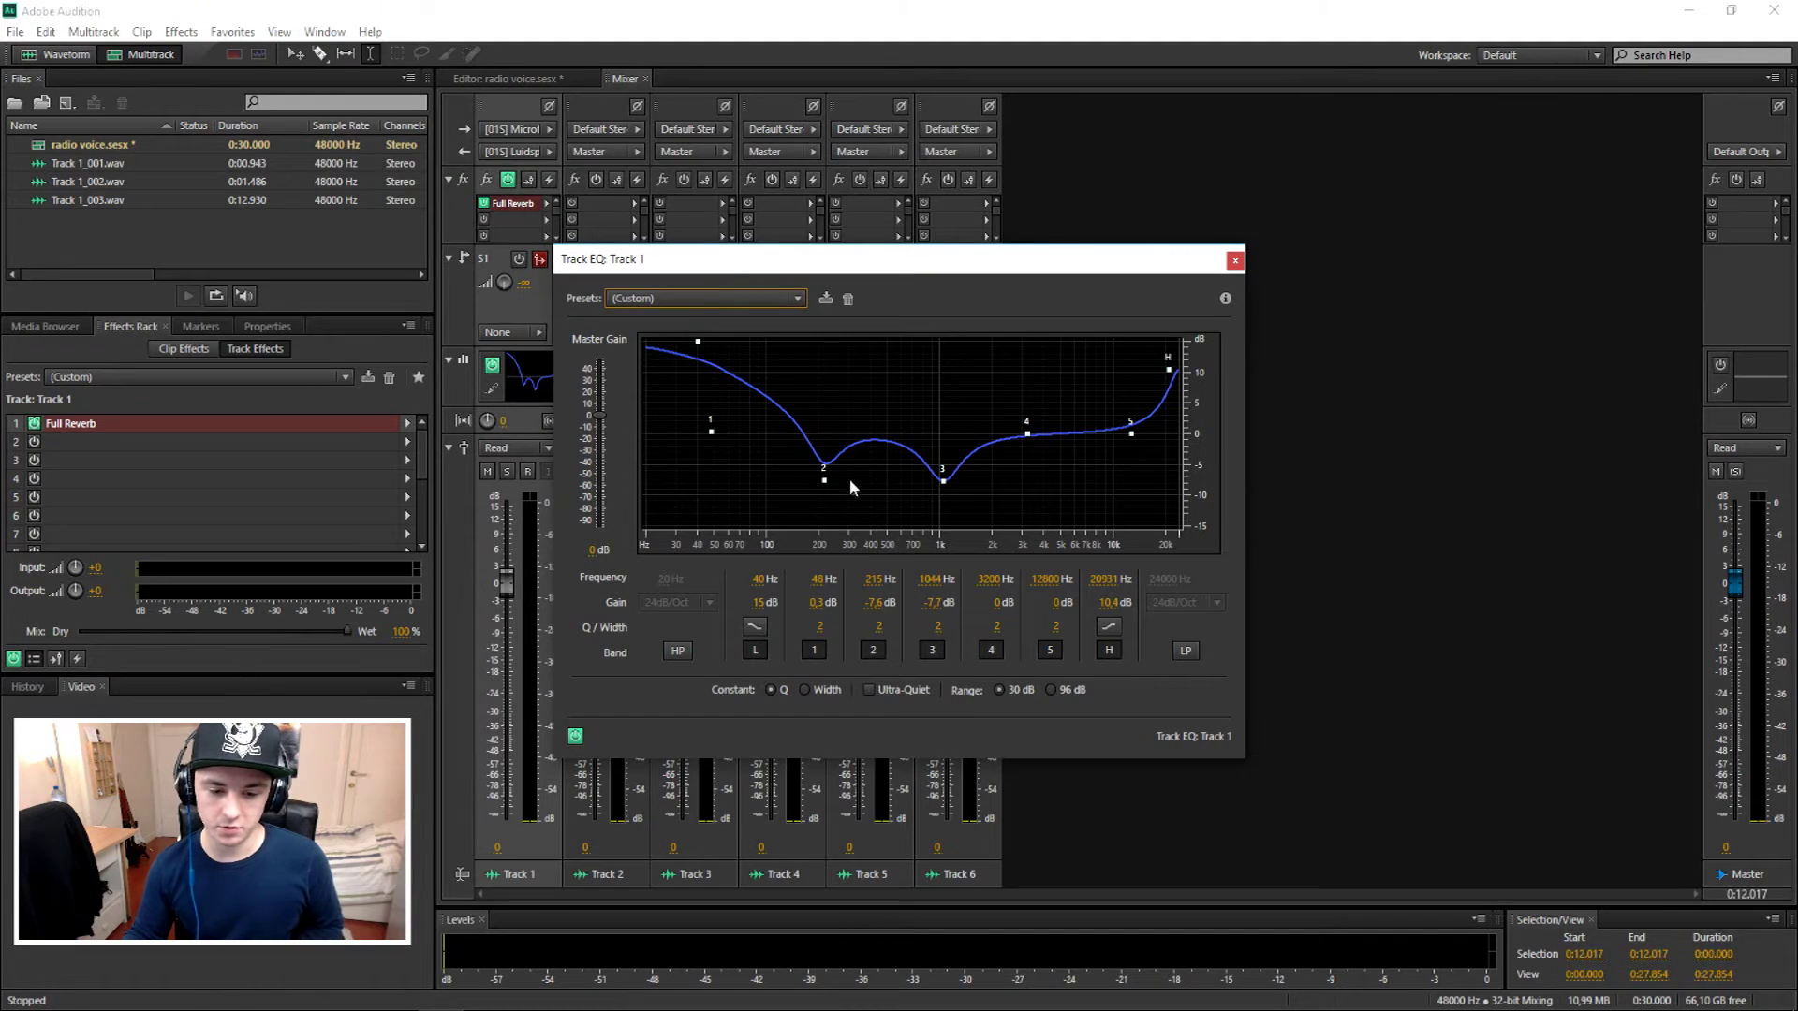